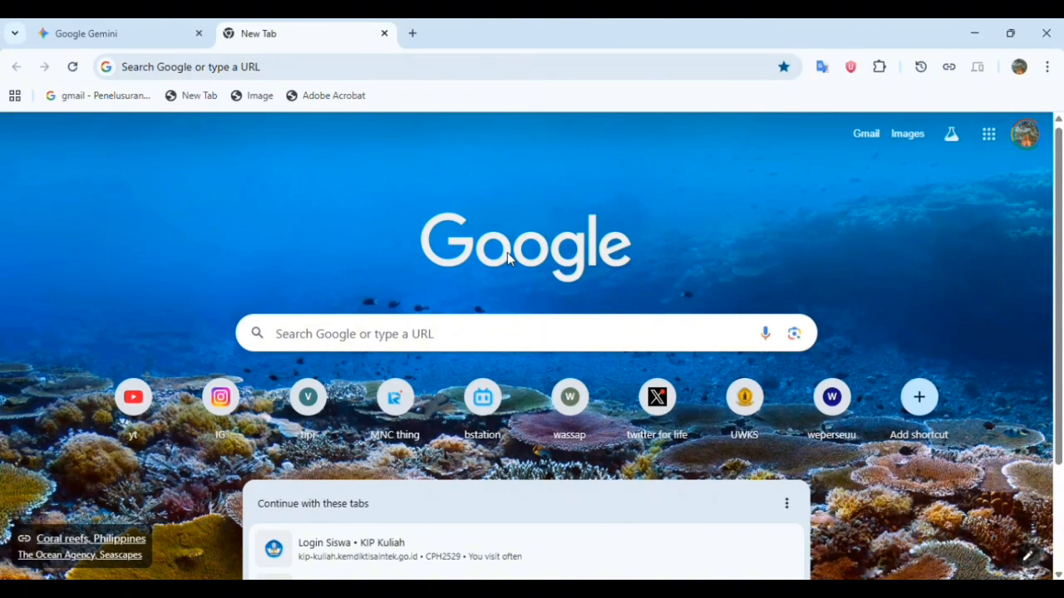
- Search Google for "celana+kulot" and browse through the results
click(431, 341)
text(celana)
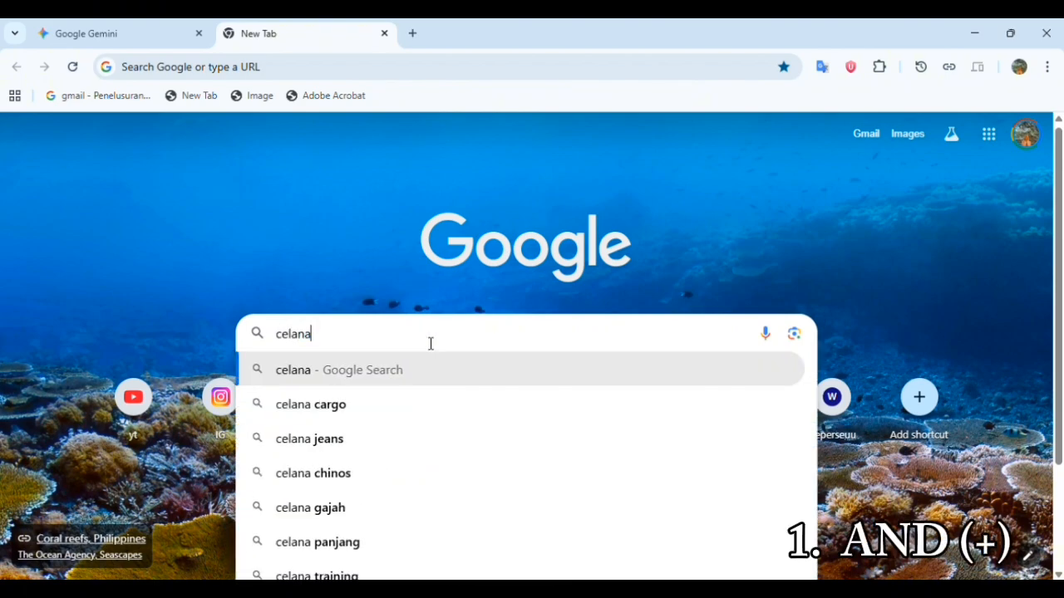
text(+)
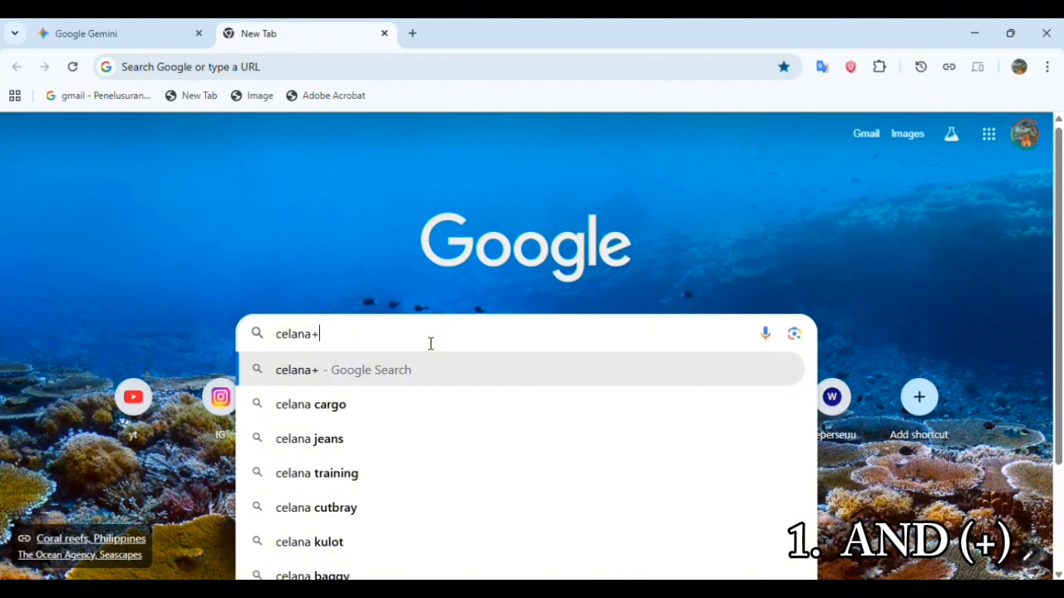
text(kulot)
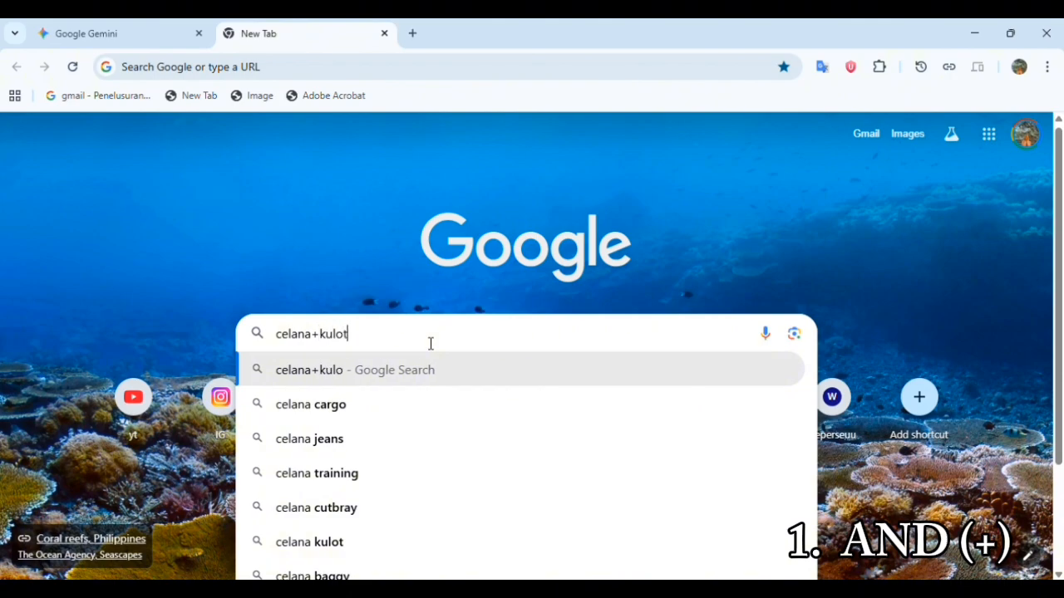
key(Return)
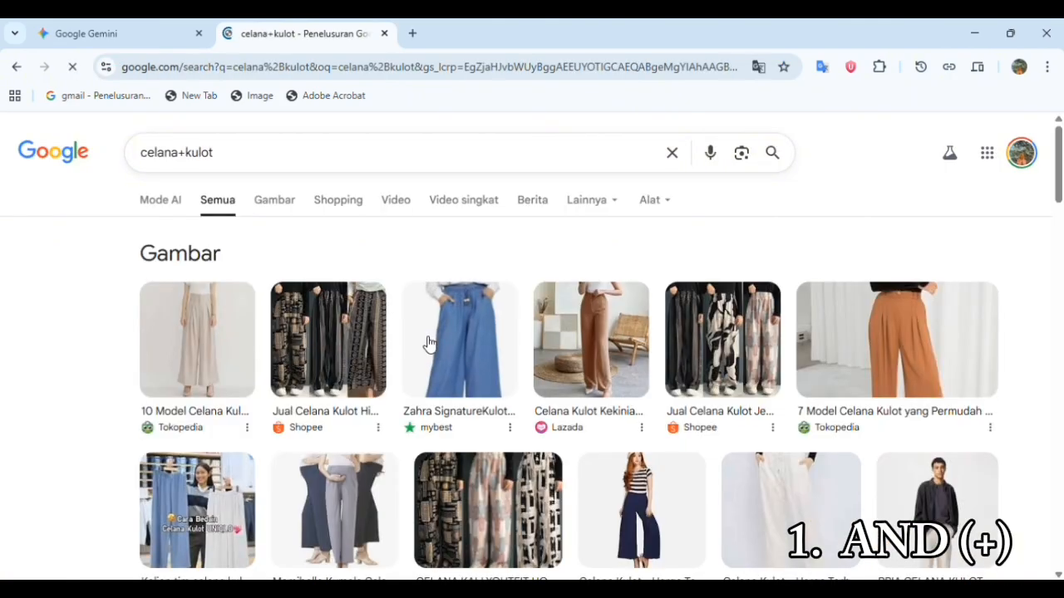
scroll(743, 470, down, 5)
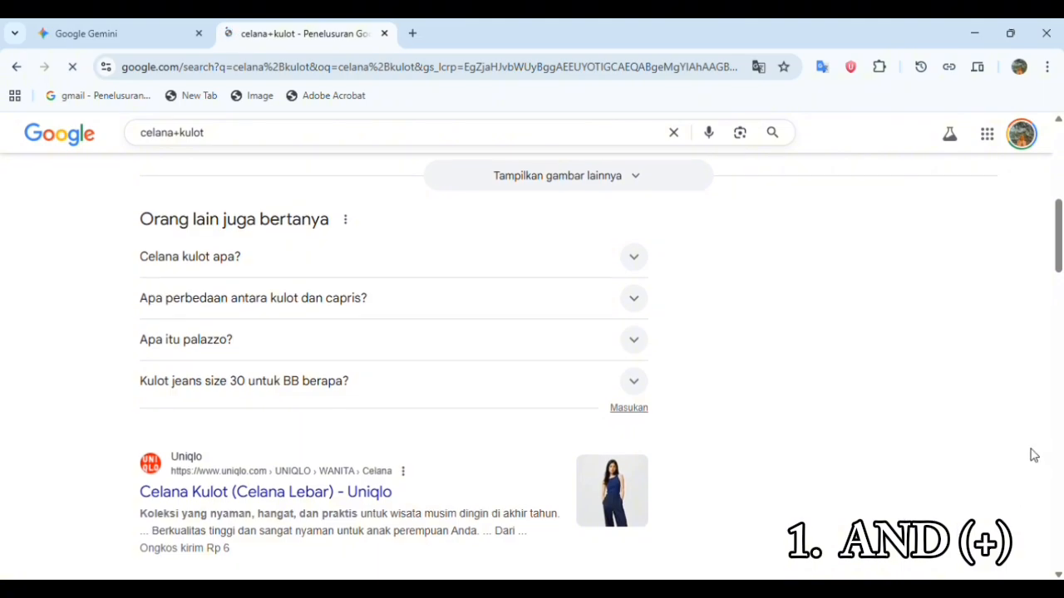
scroll(497, 460, down, 7)
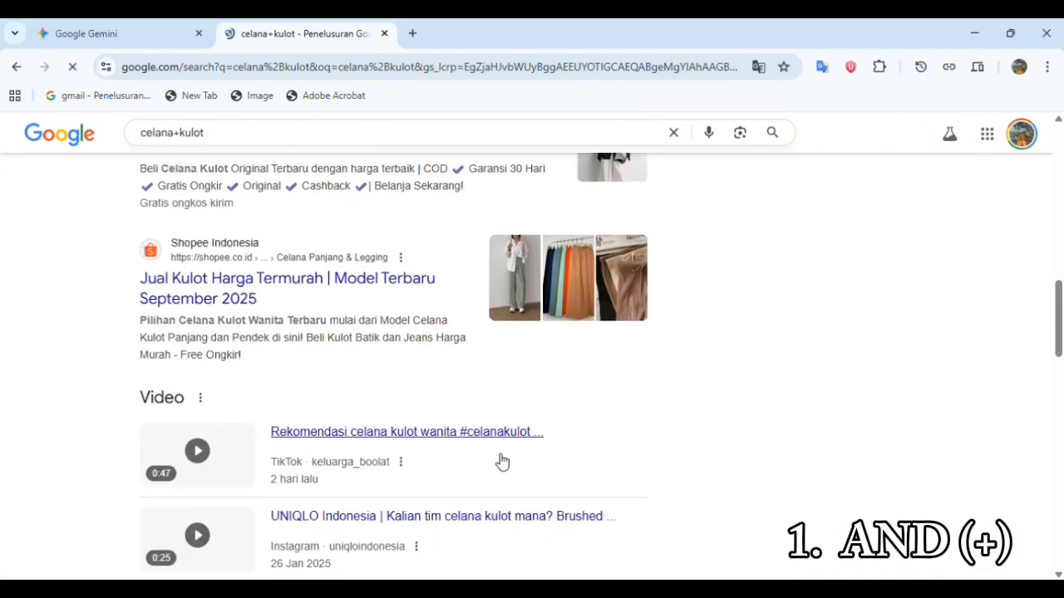
scroll(502, 463, down, 7)
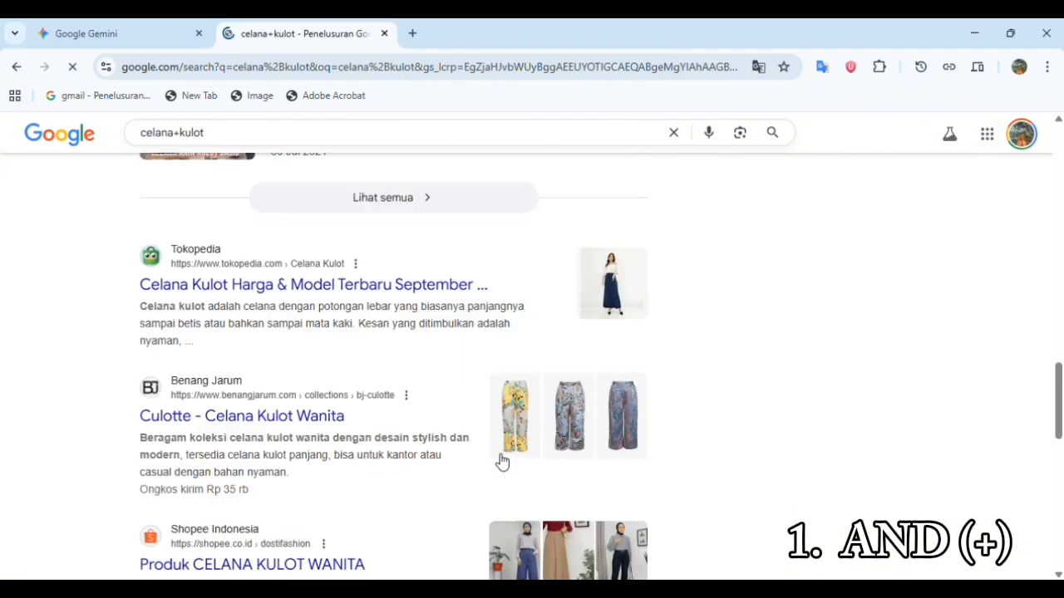
scroll(501, 463, down, 3)
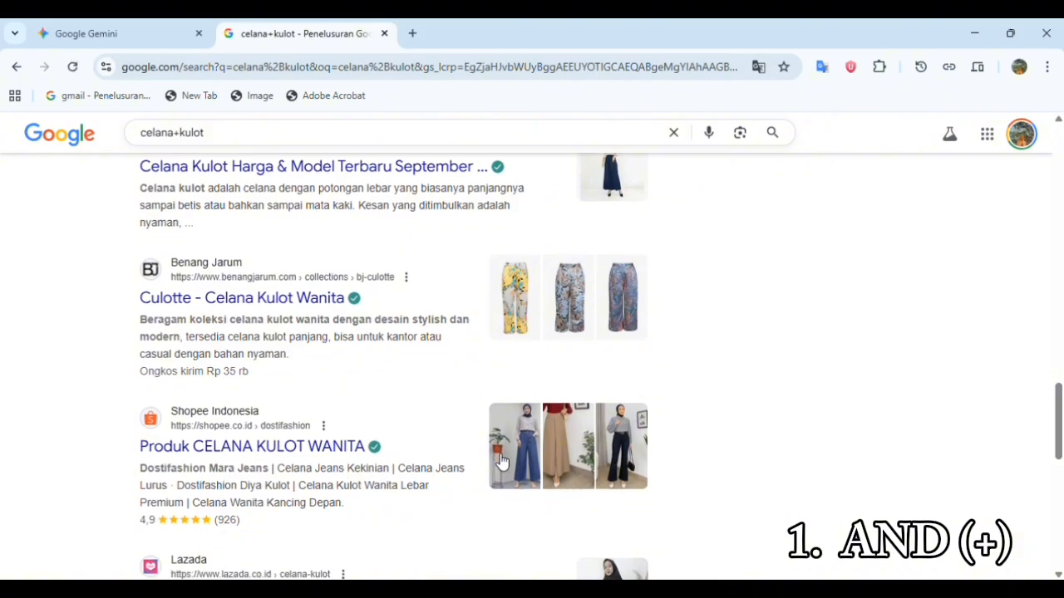
scroll(501, 463, up, 15)
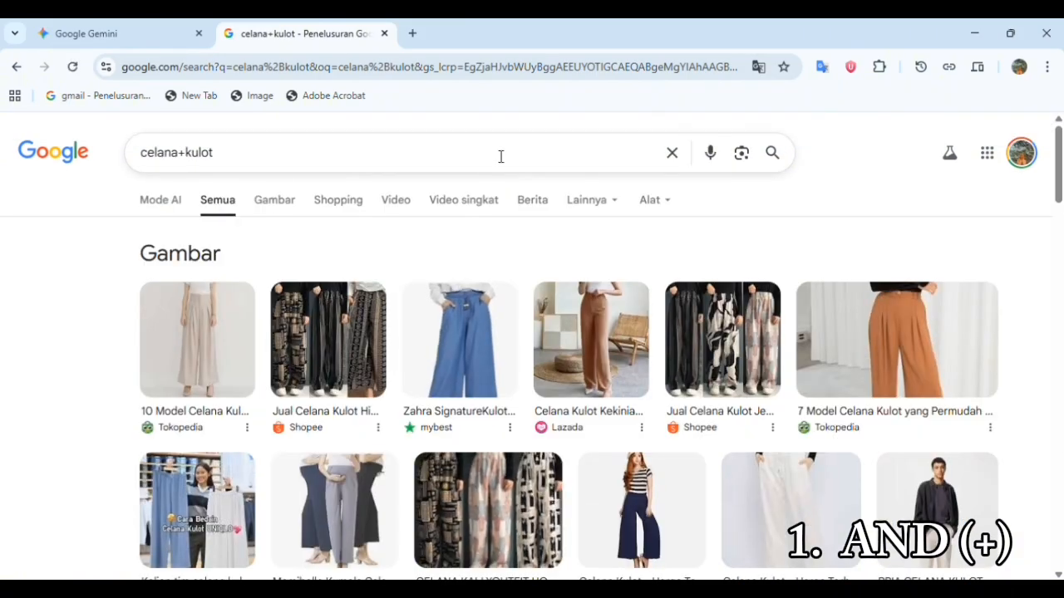
- Replace the query with the earlier search "tupai or sugar glider" and run it
click(501, 156)
key(ctrl+a)
text(c)
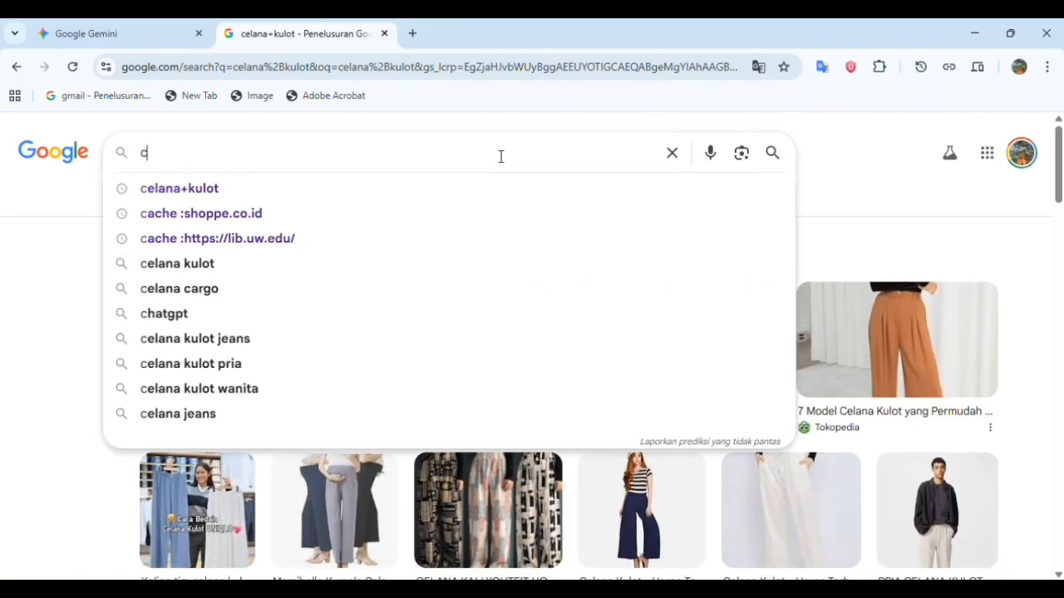
key(BackSpace)
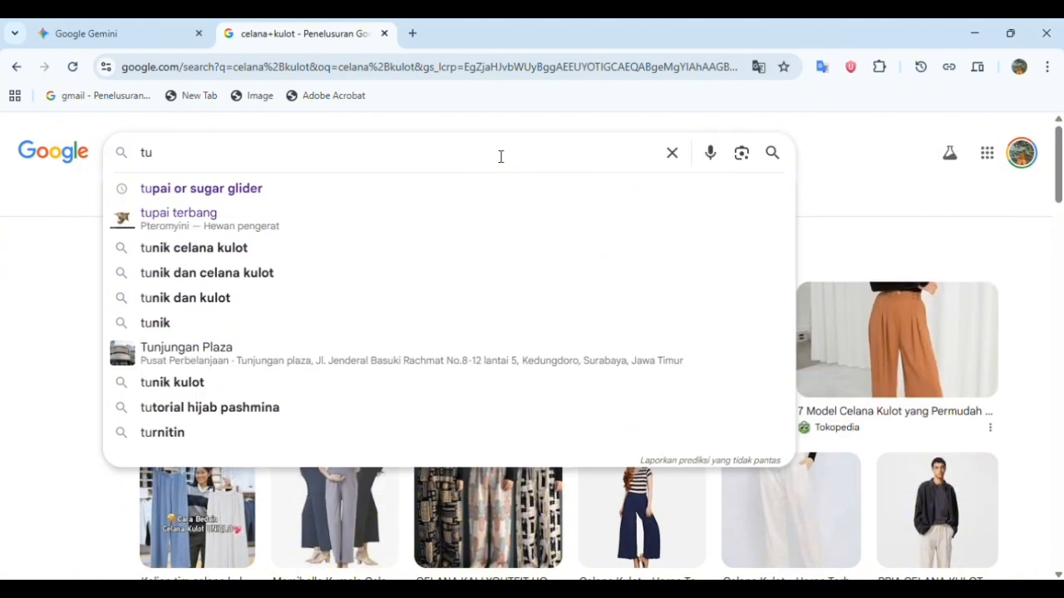
click(242, 192)
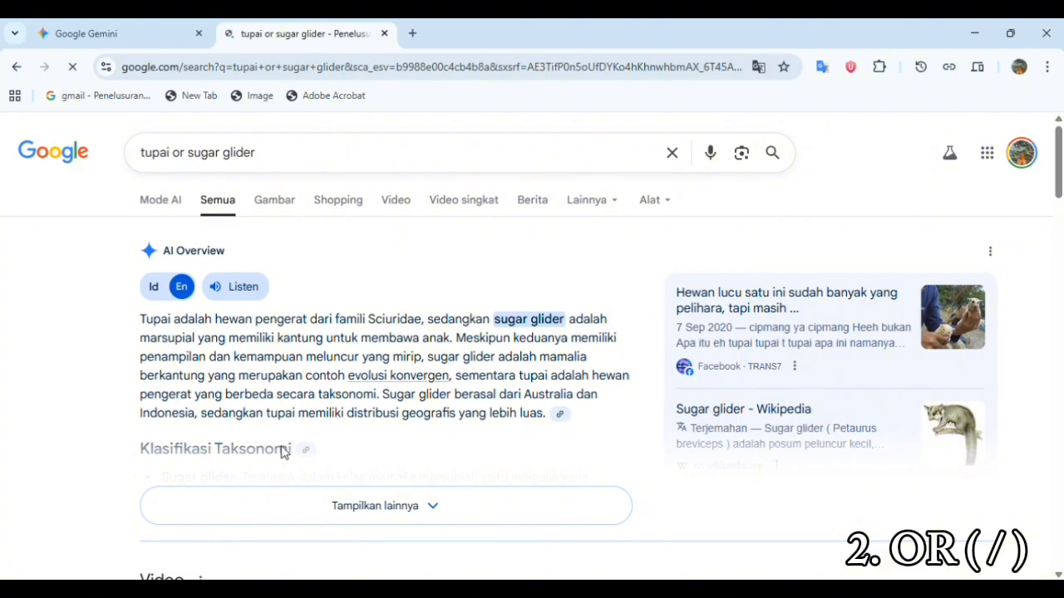
- Examine the results for "tupai or sugar glider", including the videos and the articles comparing the two animals
scroll(396, 476, down, 7)
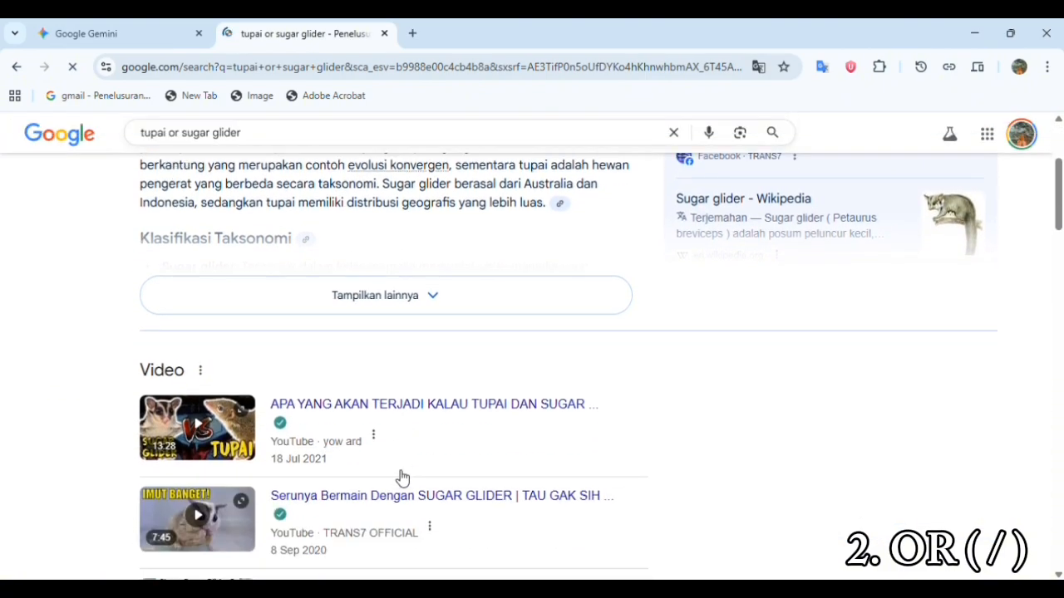
scroll(395, 477, down, 5)
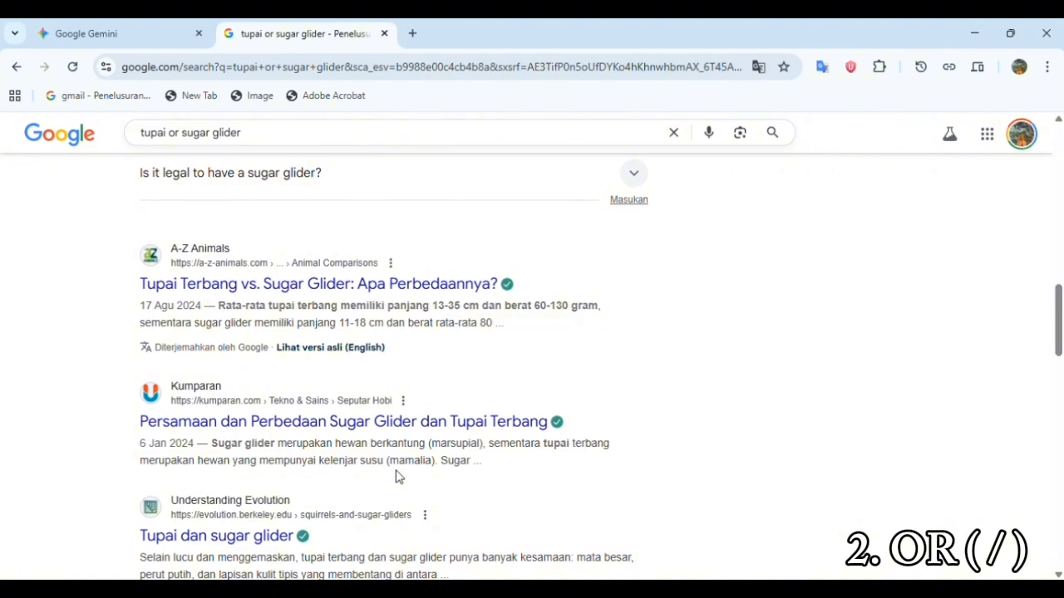
scroll(396, 476, down, 7)
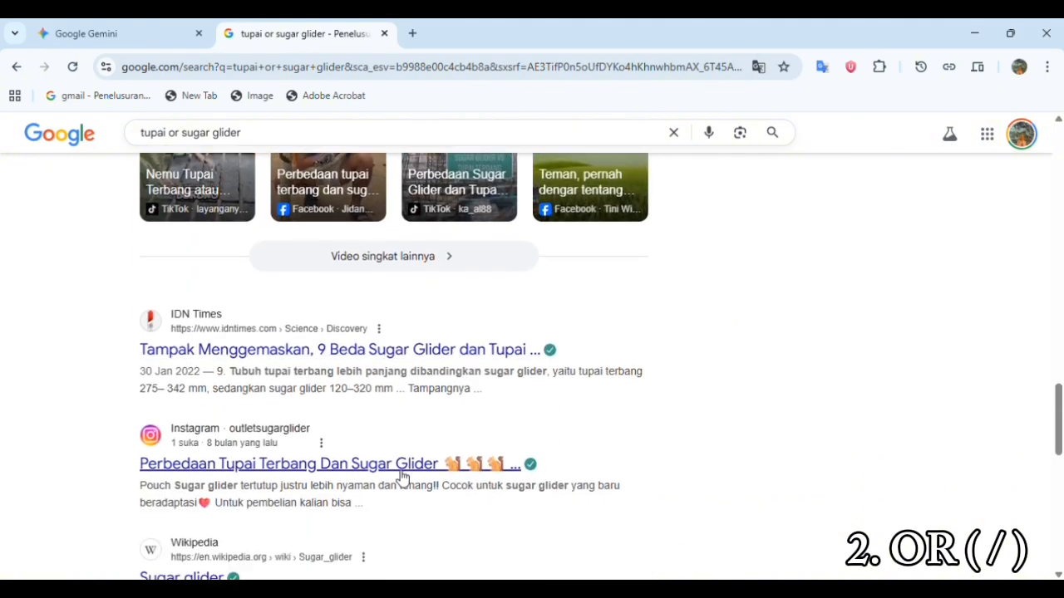
scroll(403, 477, down, 2)
scroll(402, 477, up, 2)
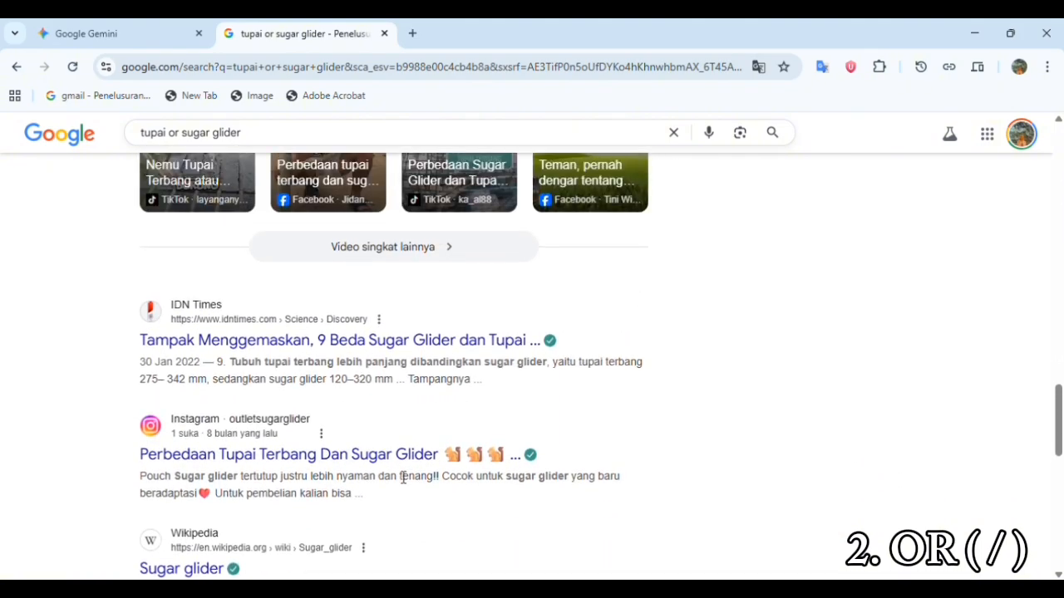
scroll(399, 477, down, 1)
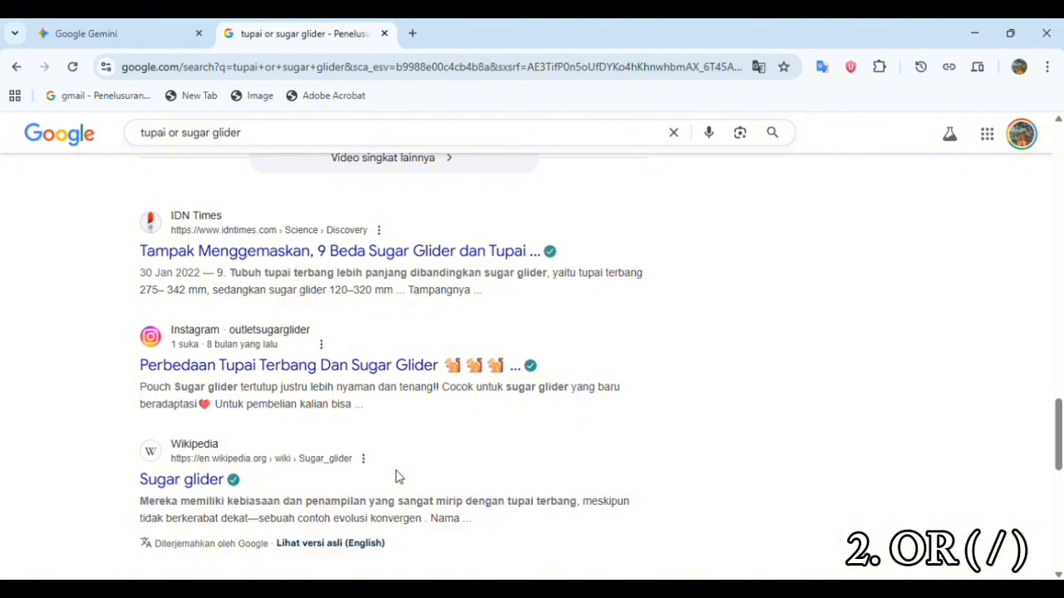
scroll(396, 476, down, 1)
scroll(395, 476, up, 1)
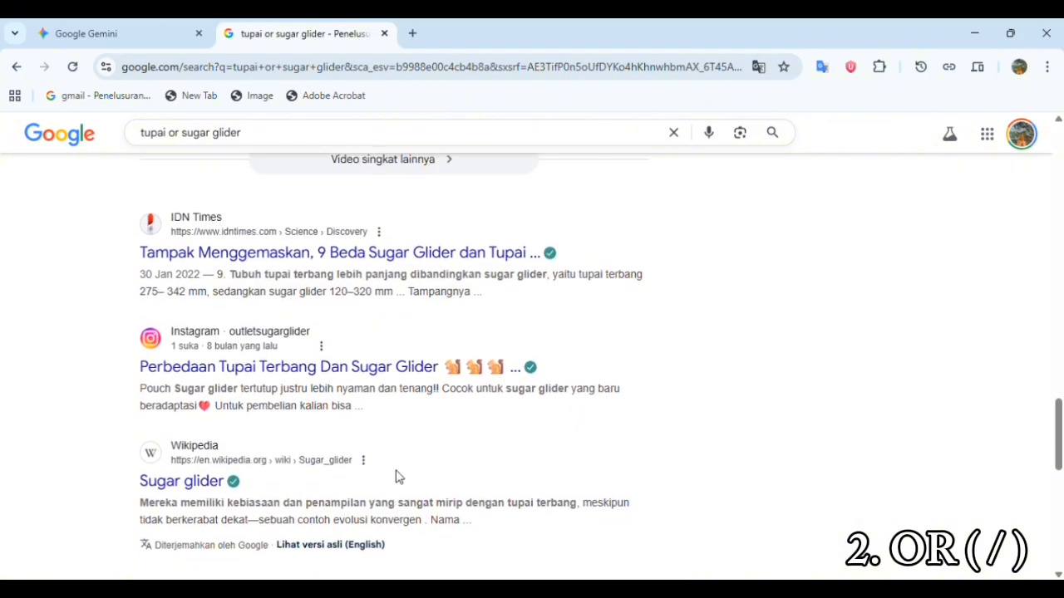
scroll(395, 476, down, 6)
scroll(395, 476, up, 15)
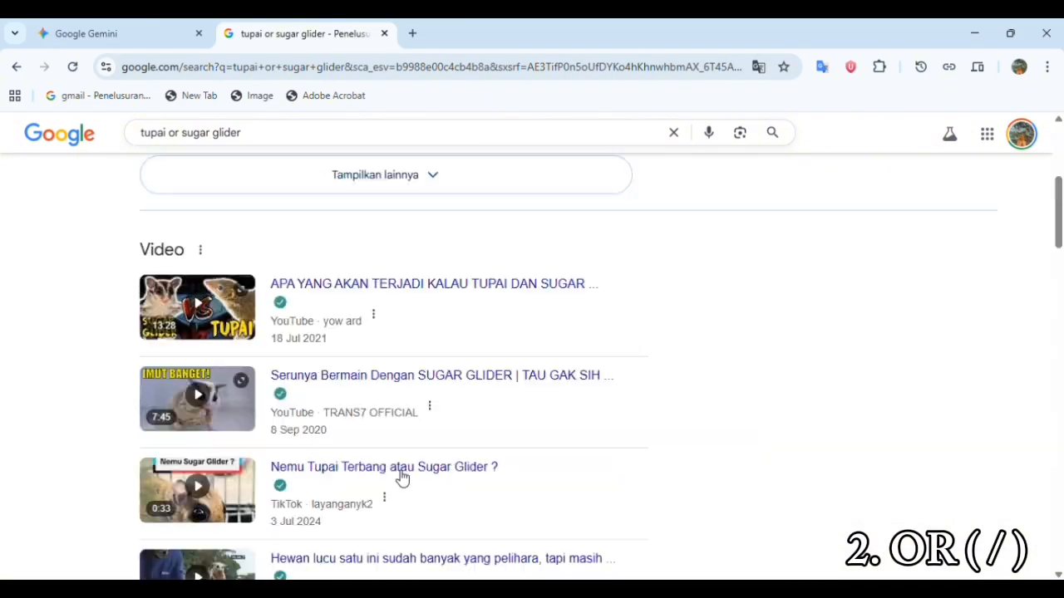
- Replace the query with "minuman matcha-murah-kemasan" and run the search
scroll(403, 478, up, 4)
key(ctrl+a)
key(BackSpace)
text(minuman)
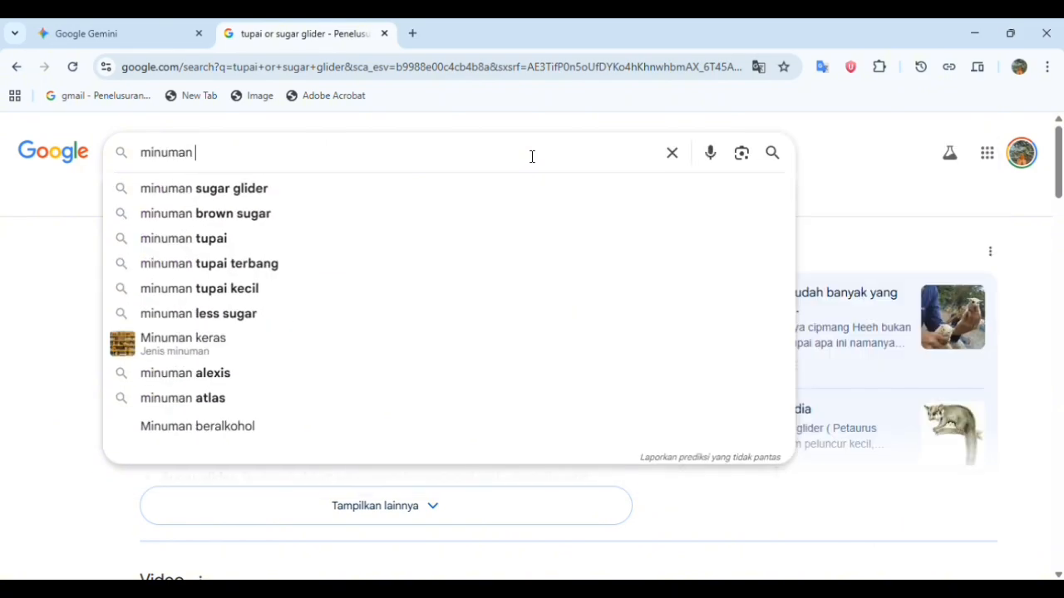
text( match)
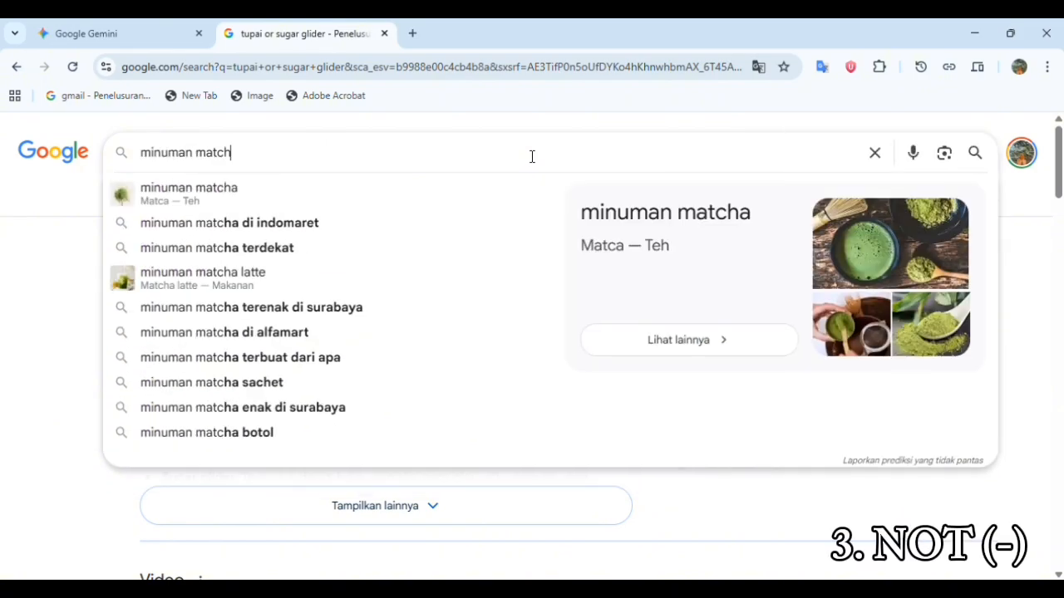
text(a)
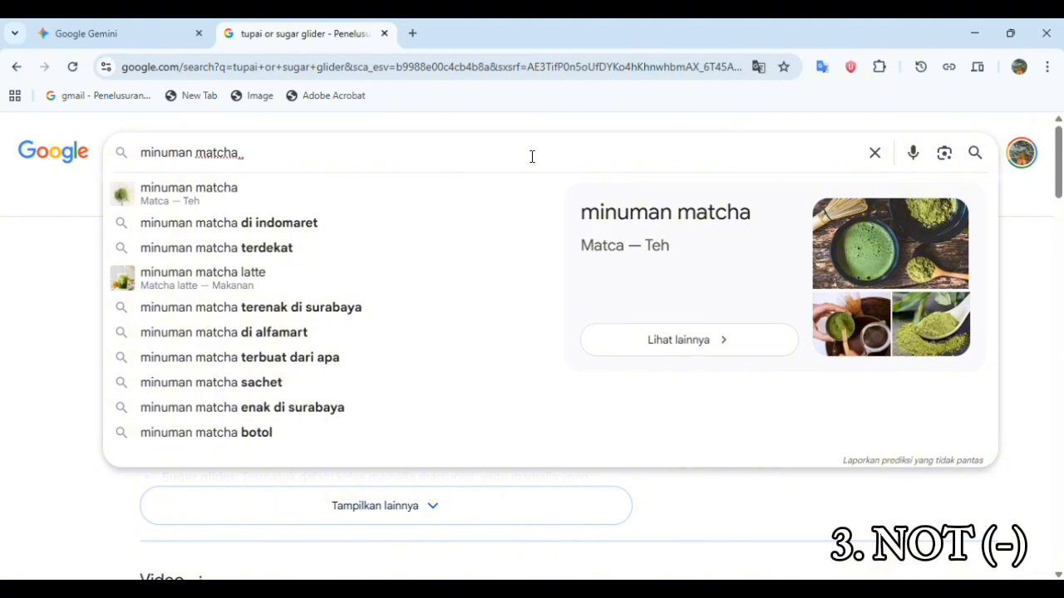
click(818, 594)
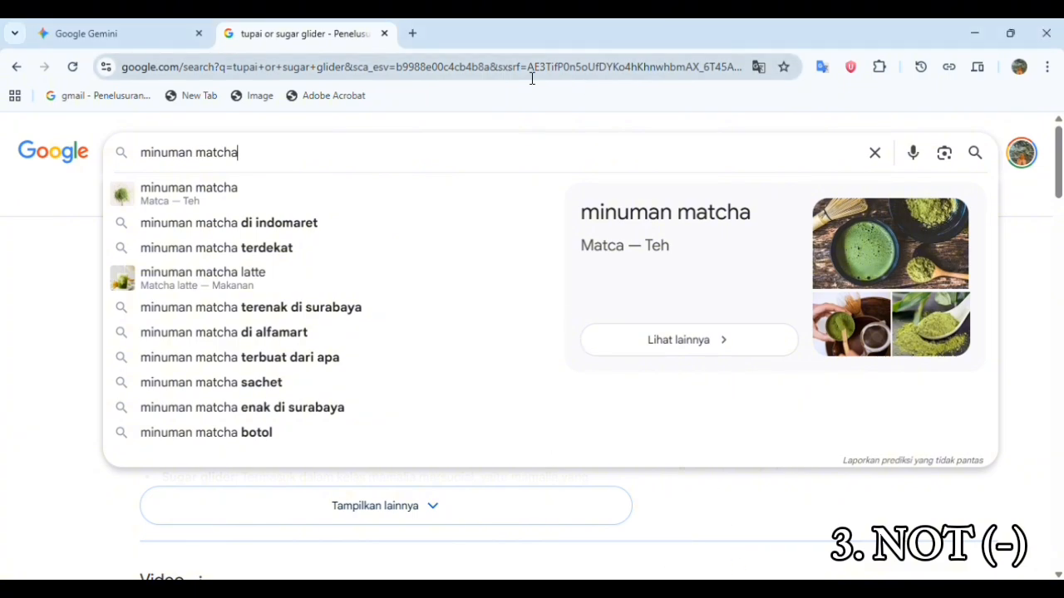
text(-murah)
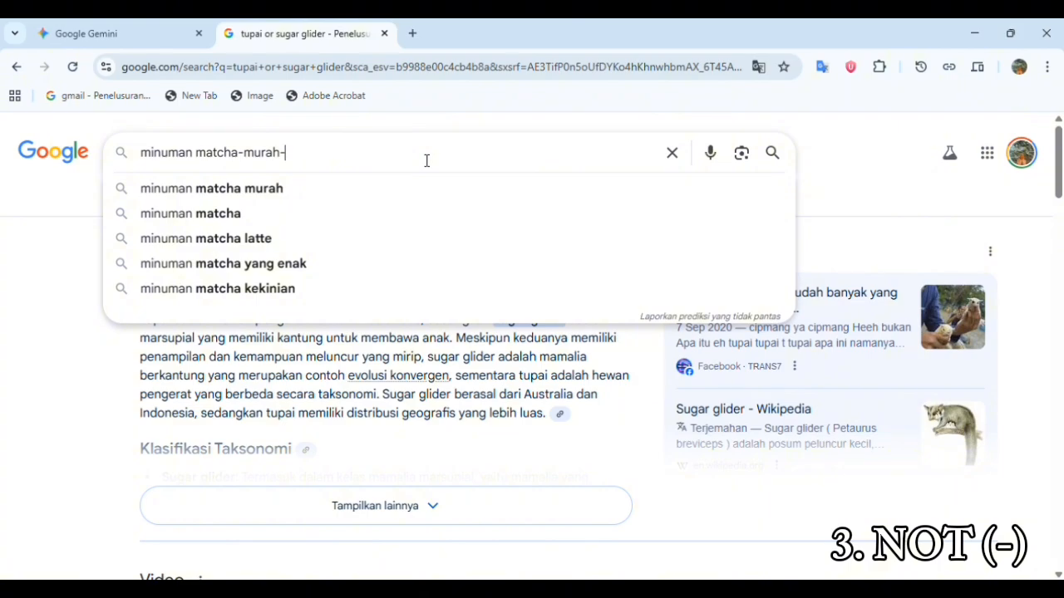
text(-kemasan)
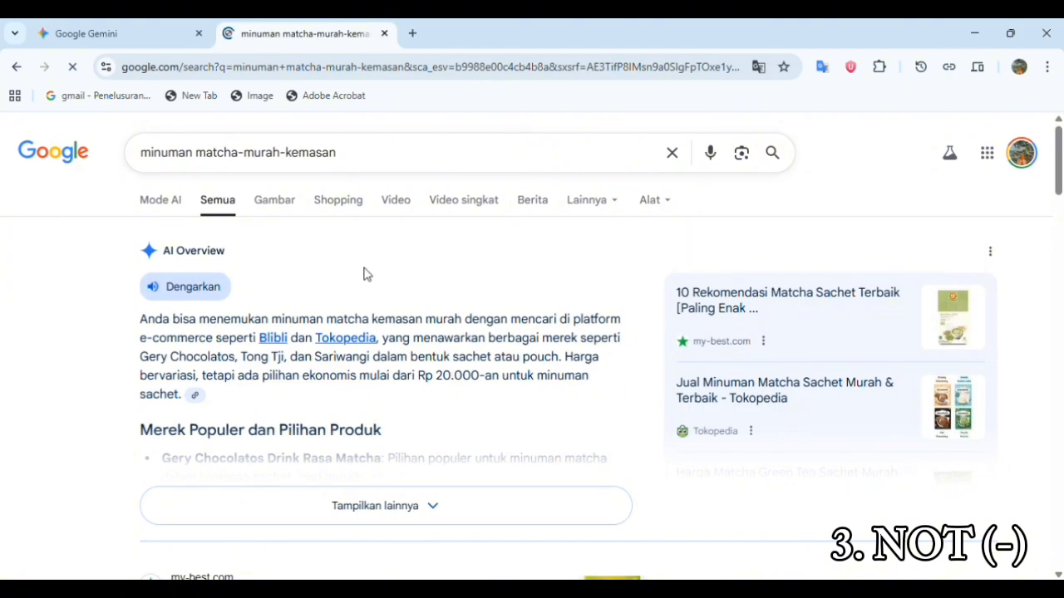
- Insert a space before "-murah" so the query reads "minuman matcha -murah-kemasan", and rerun the search
scroll(396, 314, down, 1)
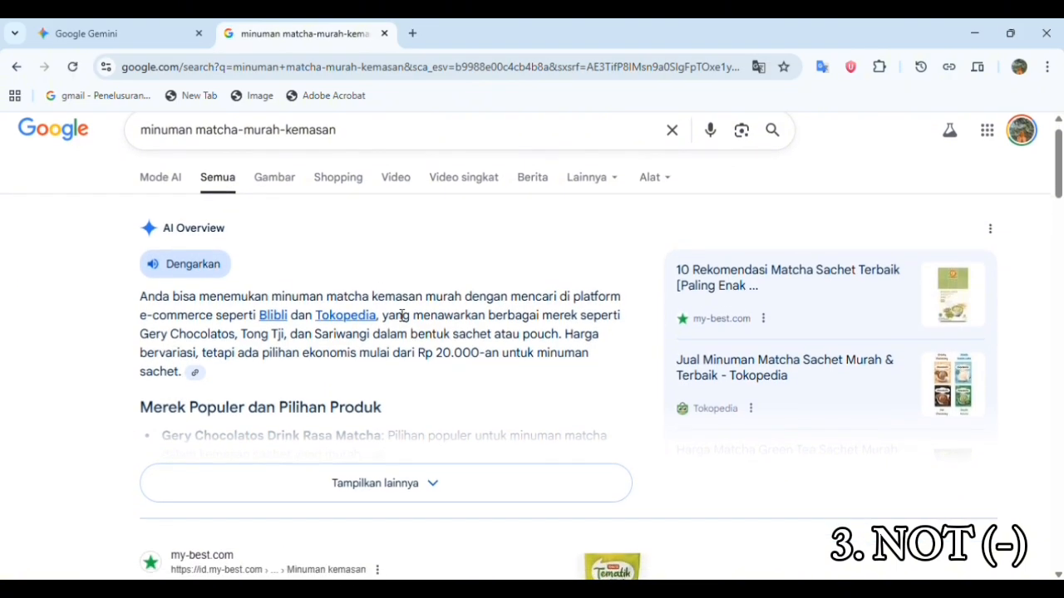
scroll(402, 315, down, 3)
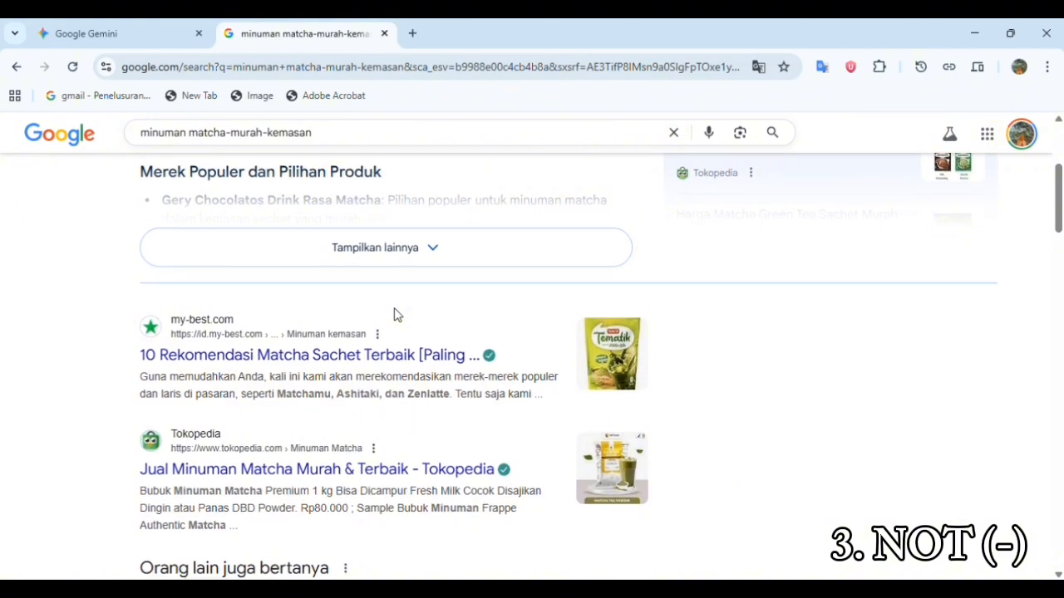
scroll(401, 315, down, 3)
scroll(402, 315, down, 2)
scroll(332, 233, up, 8)
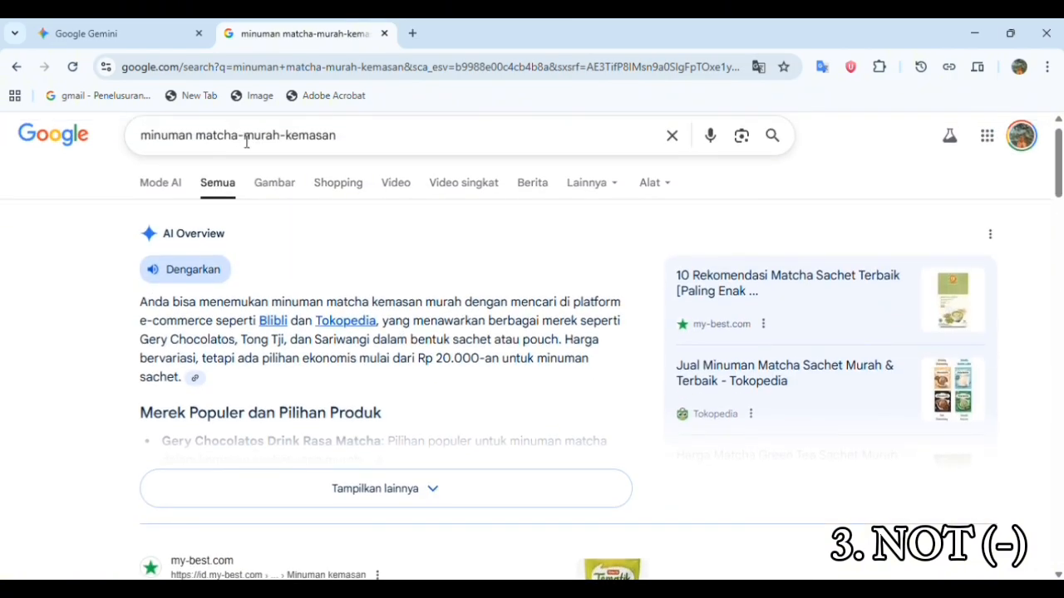
click(245, 144)
key(Return)
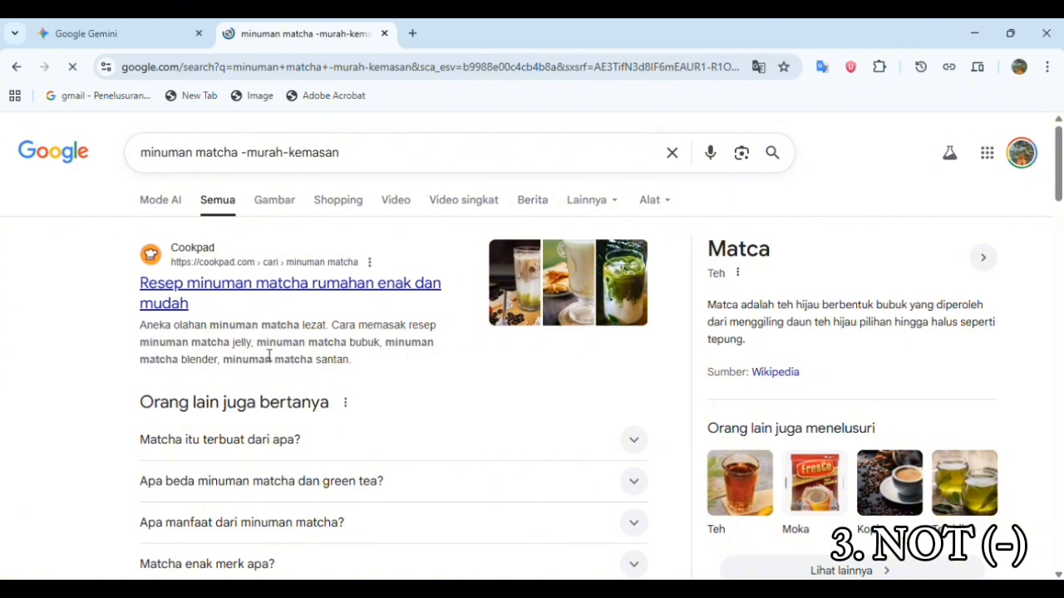
- Look through the results for "minuman matcha -murah-kemasan", including the recipes, videos and health articles
scroll(405, 367, down, 10)
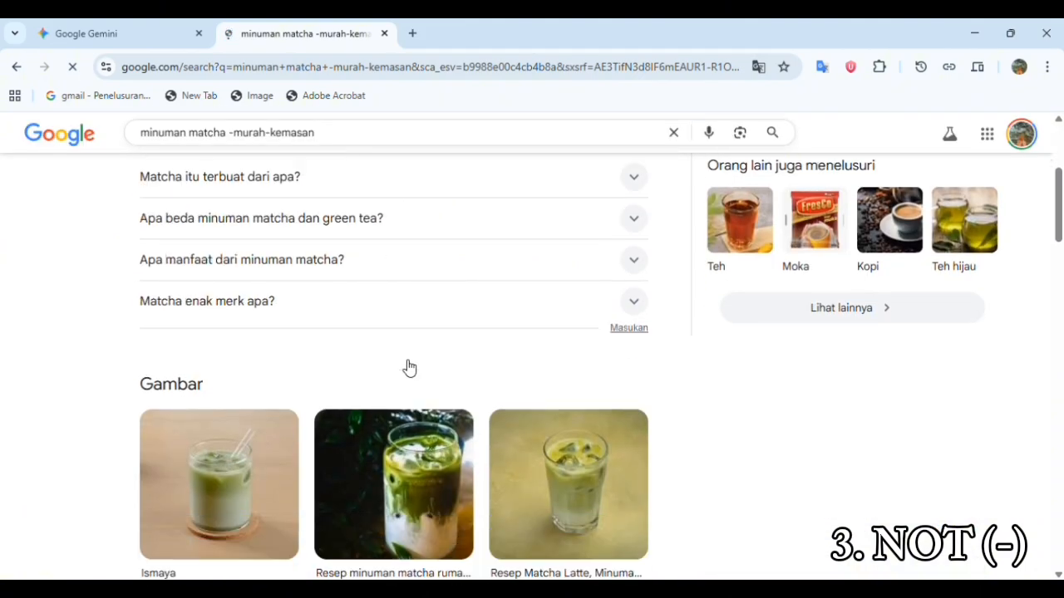
scroll(409, 368, down, 8)
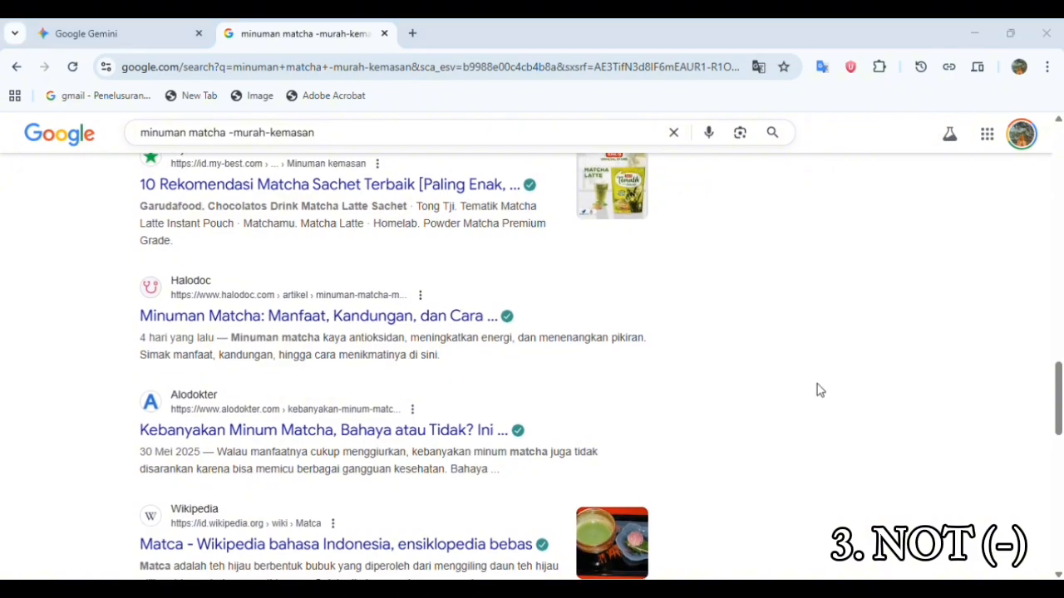
scroll(819, 389, down, 7)
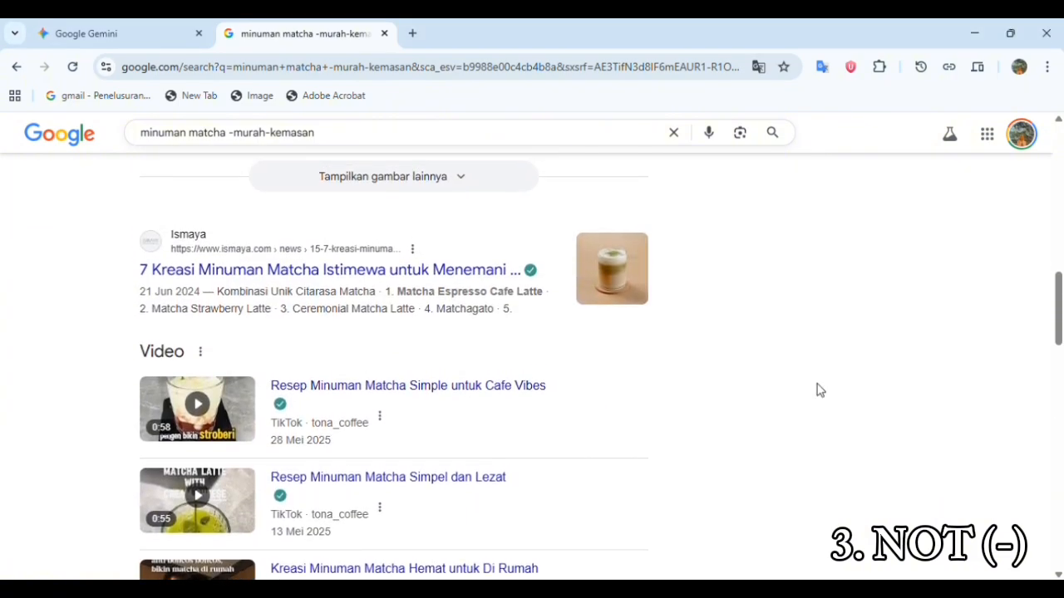
scroll(818, 389, down, 9)
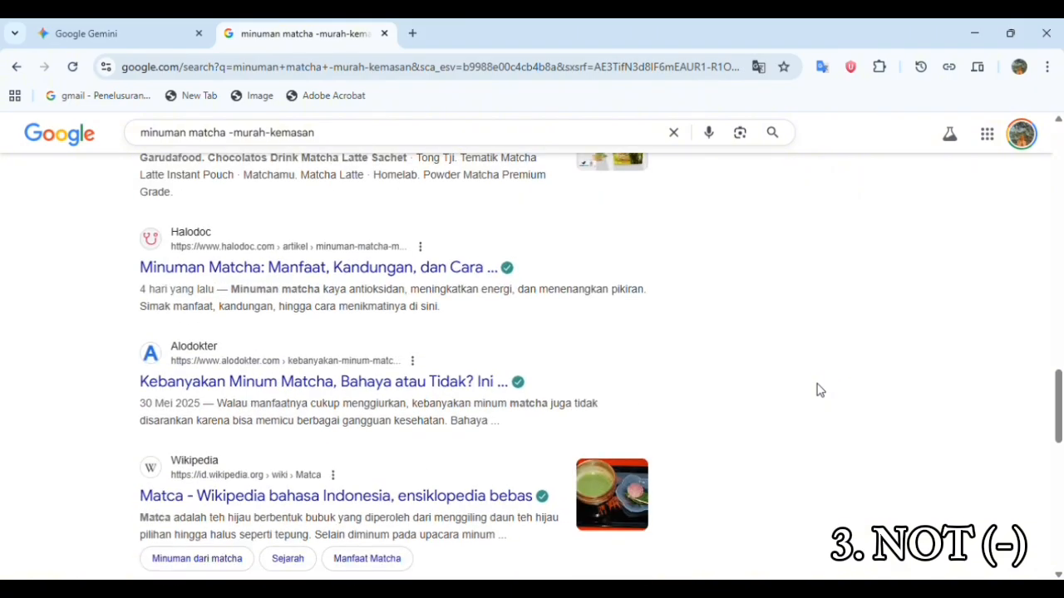
scroll(819, 389, down, 2)
scroll(819, 389, up, 15)
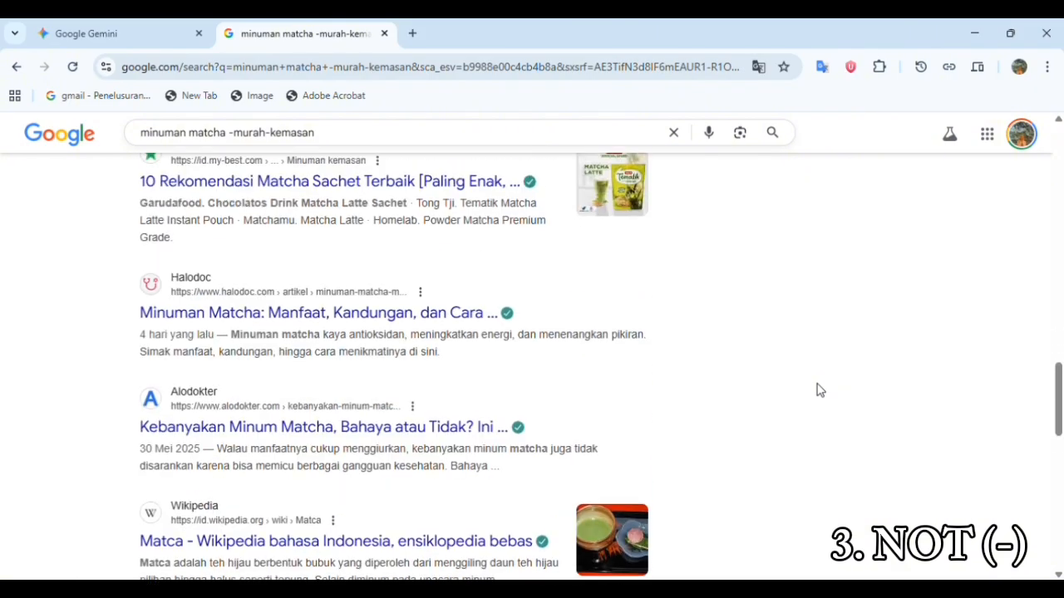
scroll(820, 390, up, 9)
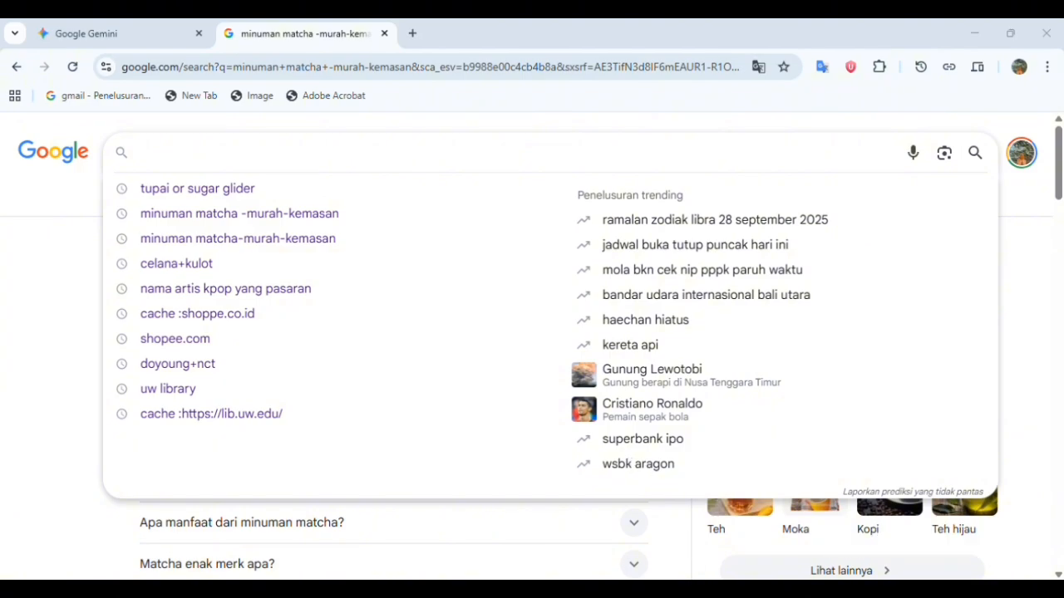
- Search for the exact phrase "literasi digital pada anak sekolah", enclosed in quotation marks
text("literas)
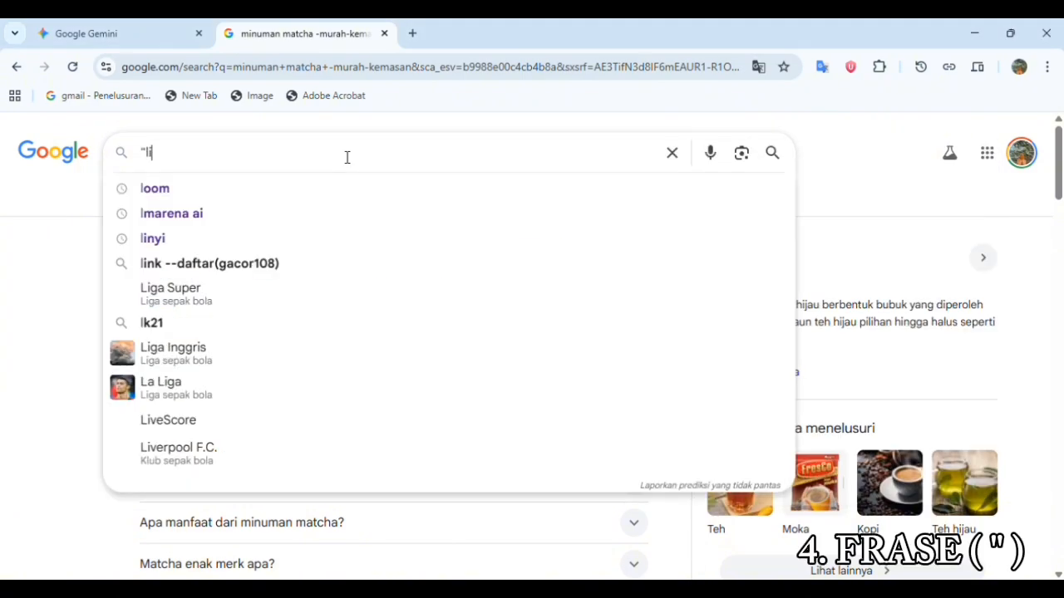
text(i)
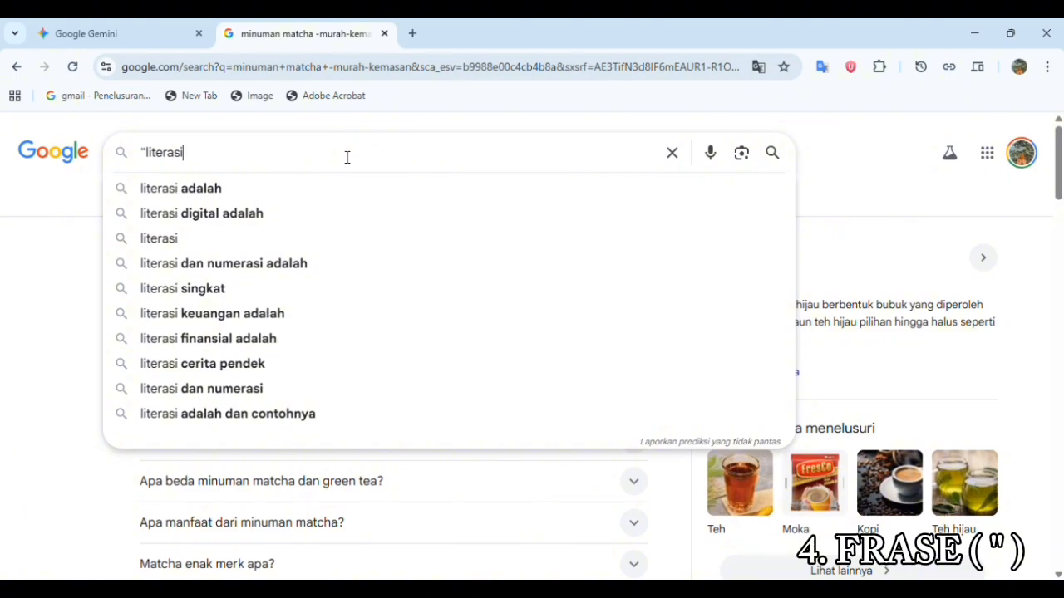
text( digital)
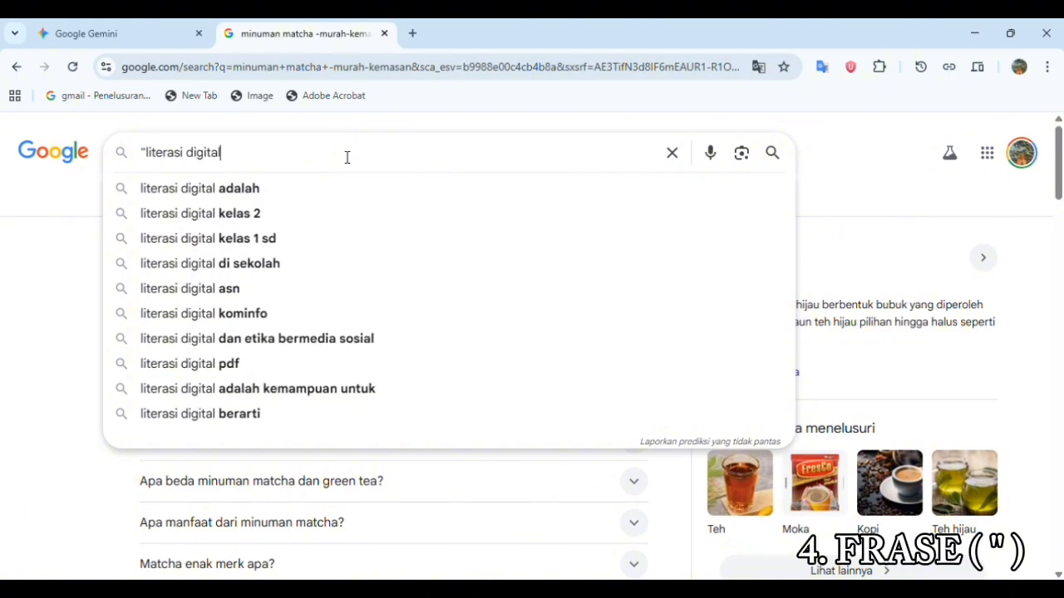
text( pada)
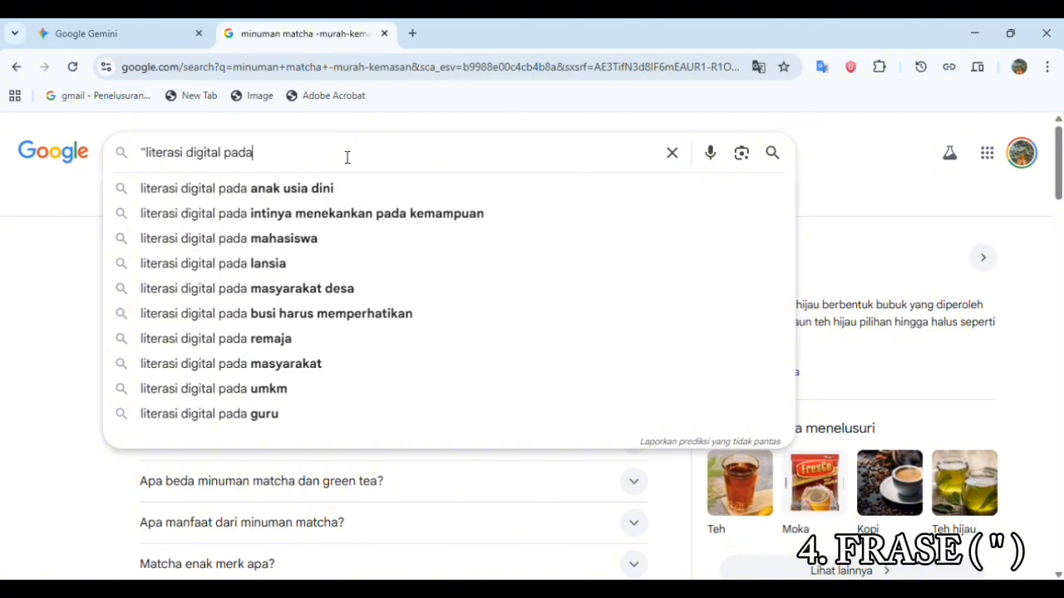
text( ana)
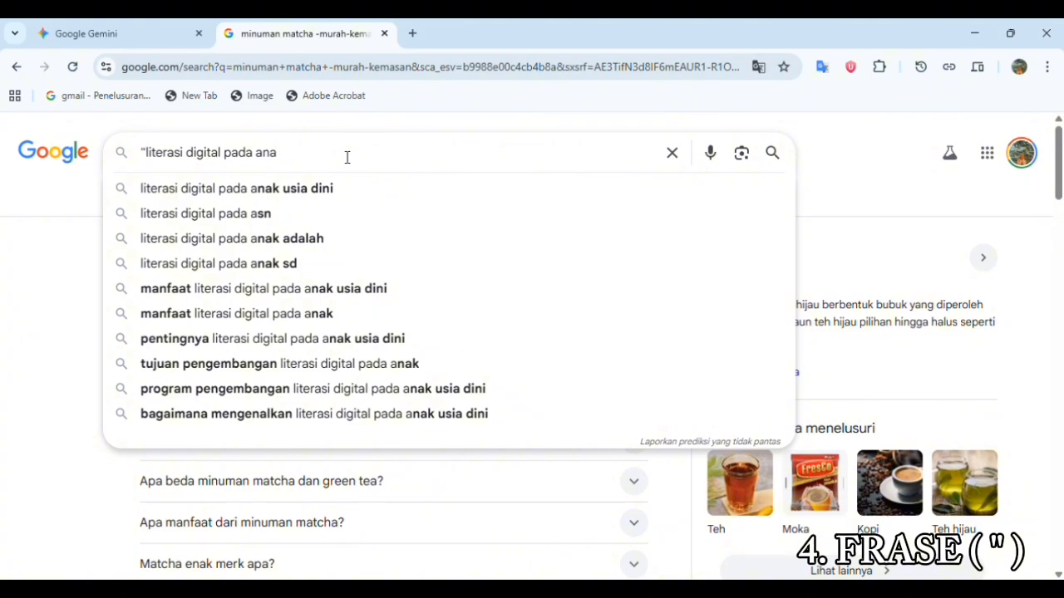
text(k )
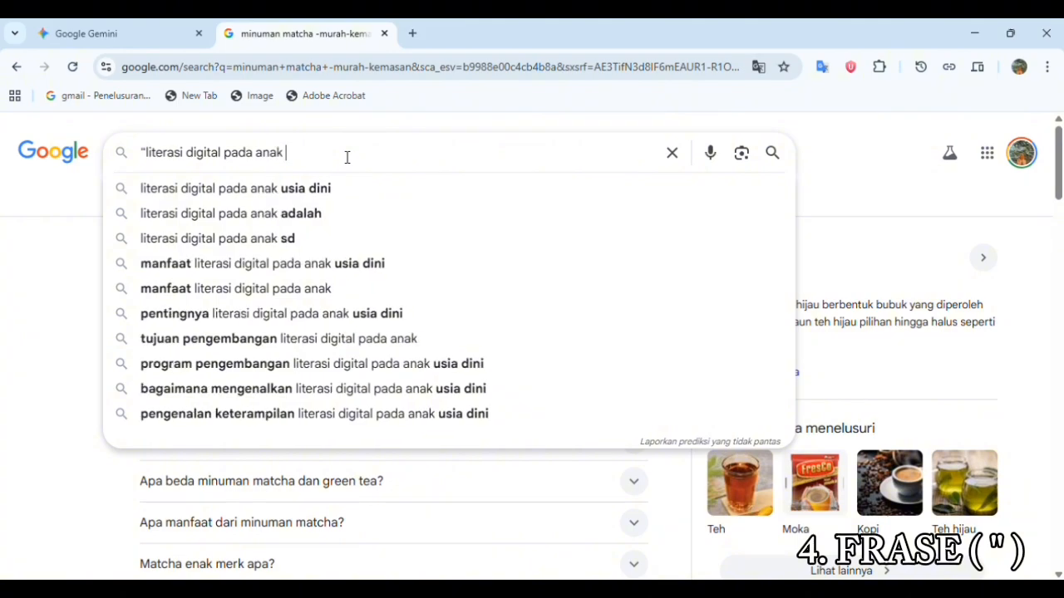
text(sekolag)
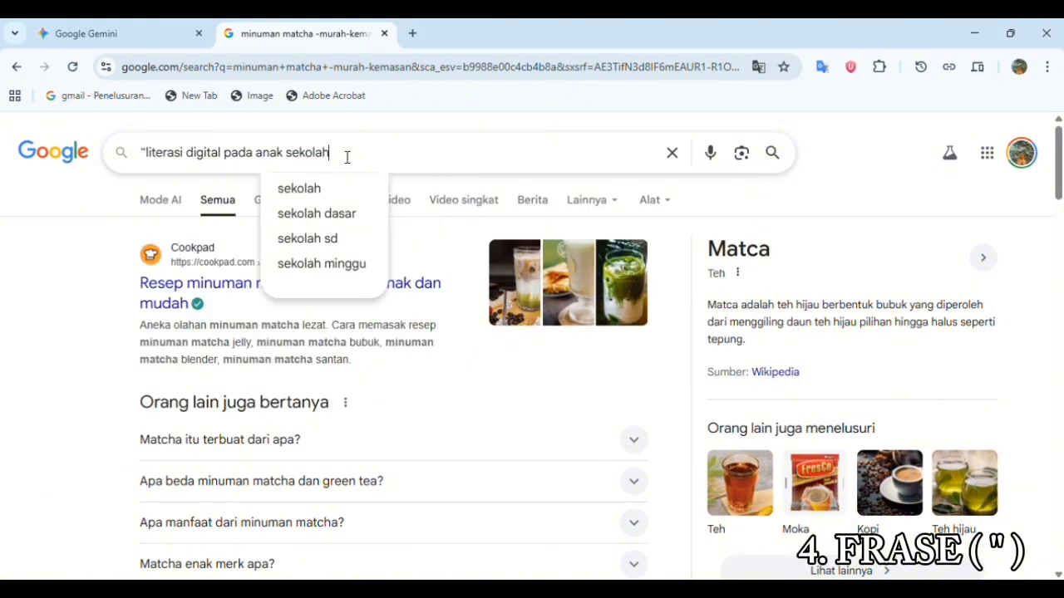
text(")
key(Return)
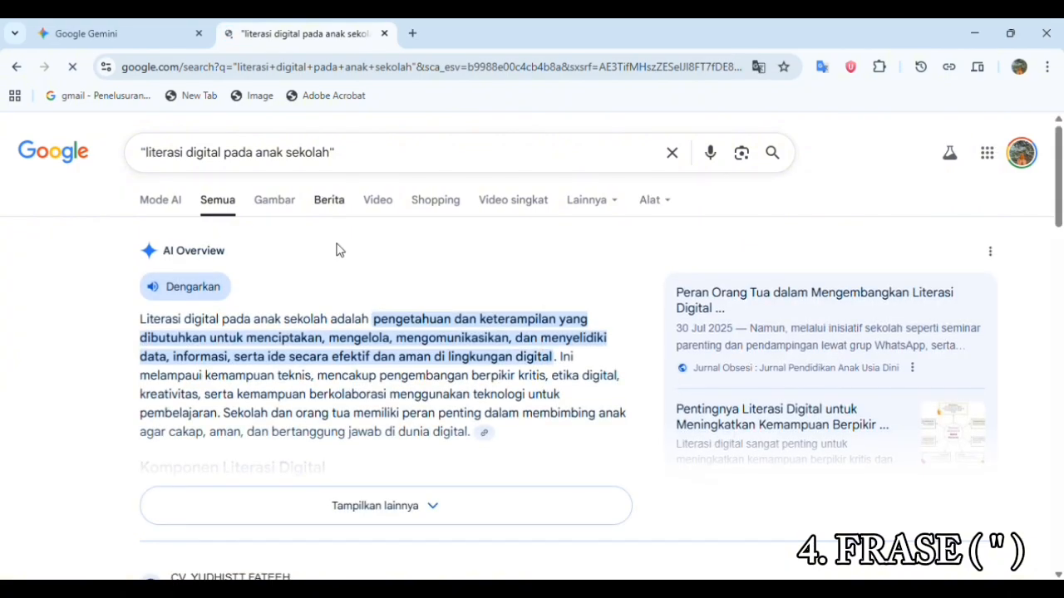
- Look through the results for the quoted phrase, including the journal articles and related questions
scroll(349, 350, down, 2)
scroll(349, 350, down, 2)
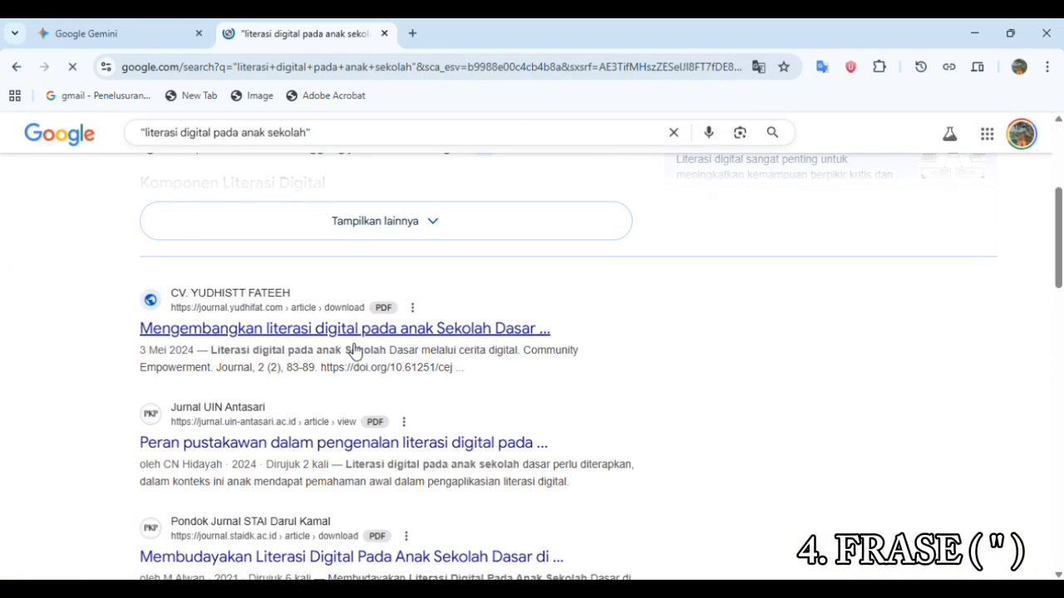
scroll(429, 390, down, 3)
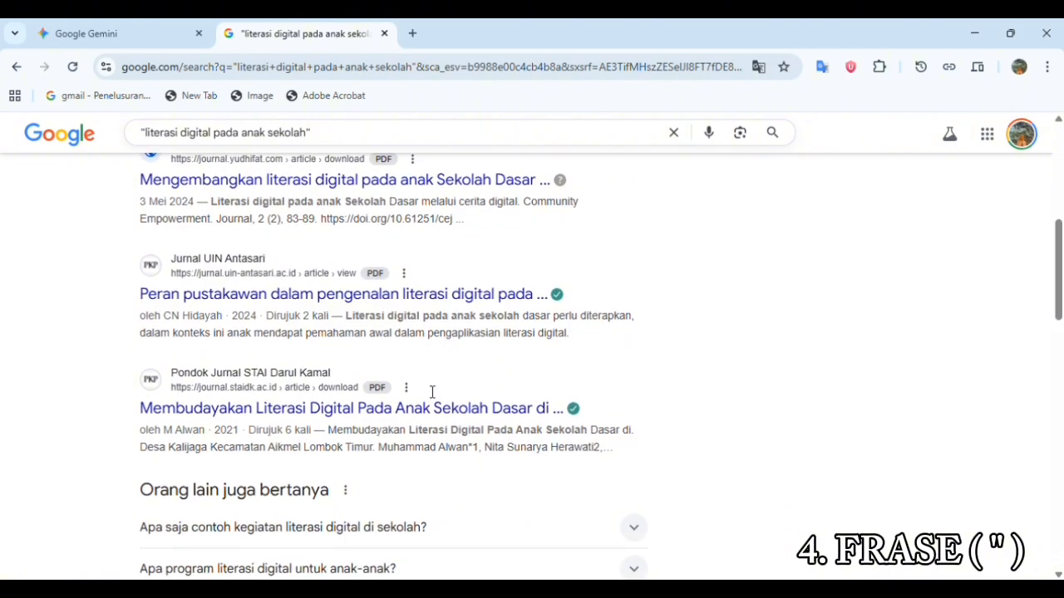
scroll(429, 391, down, 4)
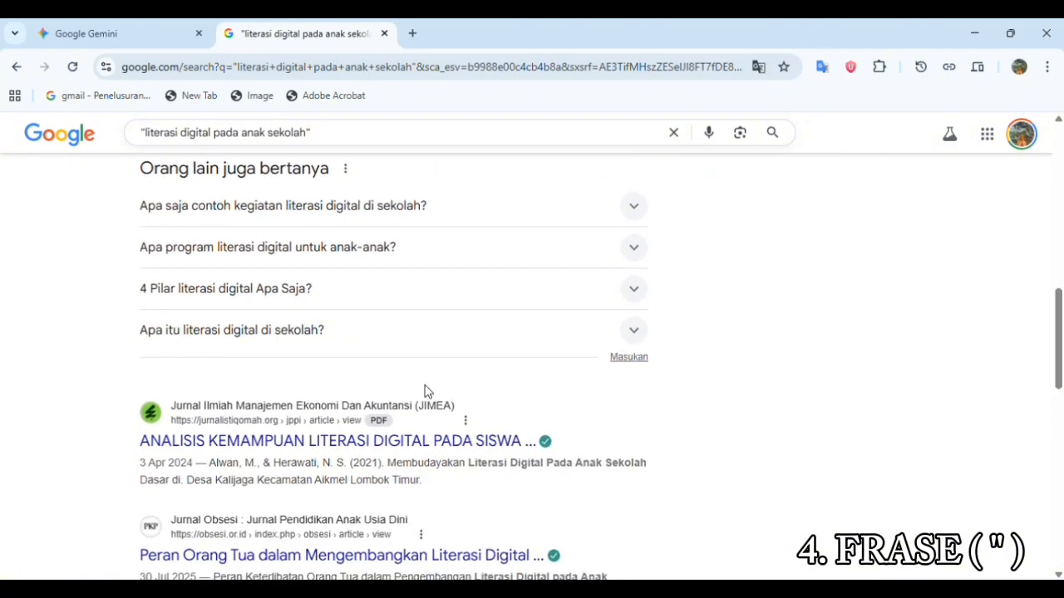
scroll(424, 391, down, 3)
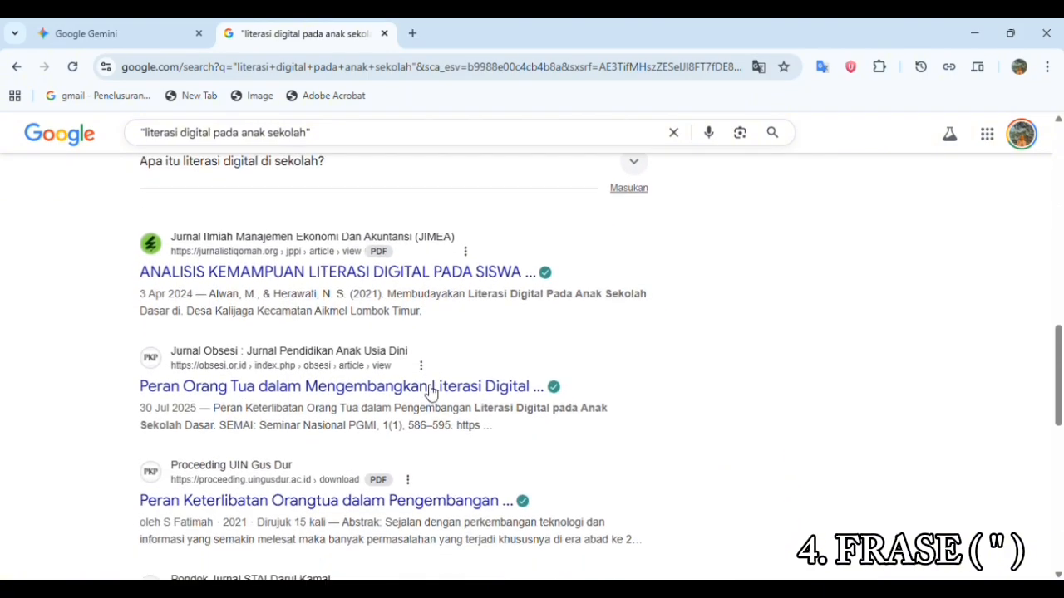
scroll(425, 391, down, 5)
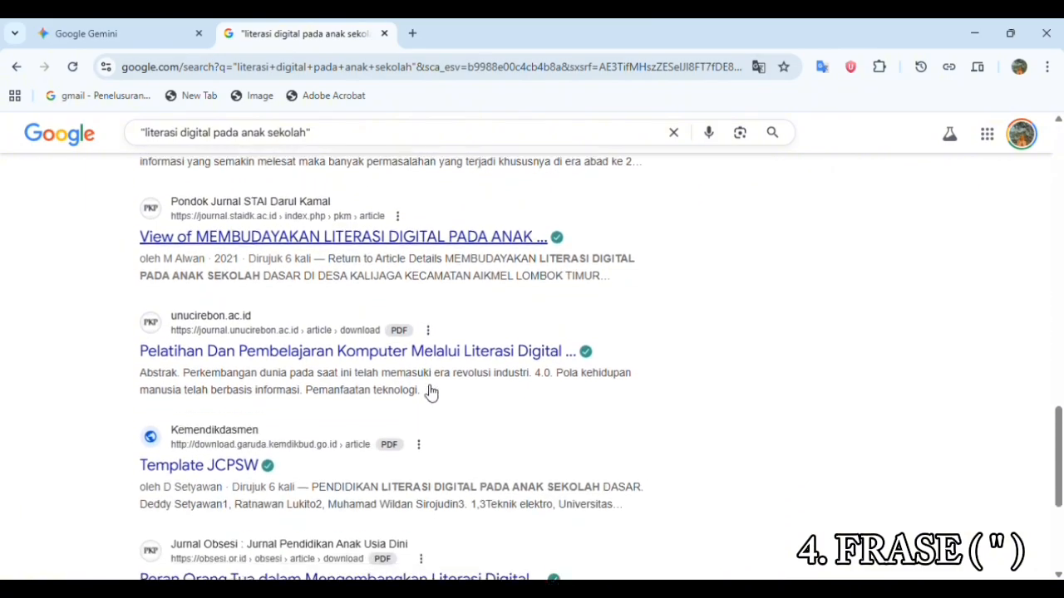
scroll(425, 390, down, 1)
scroll(425, 391, up, 20)
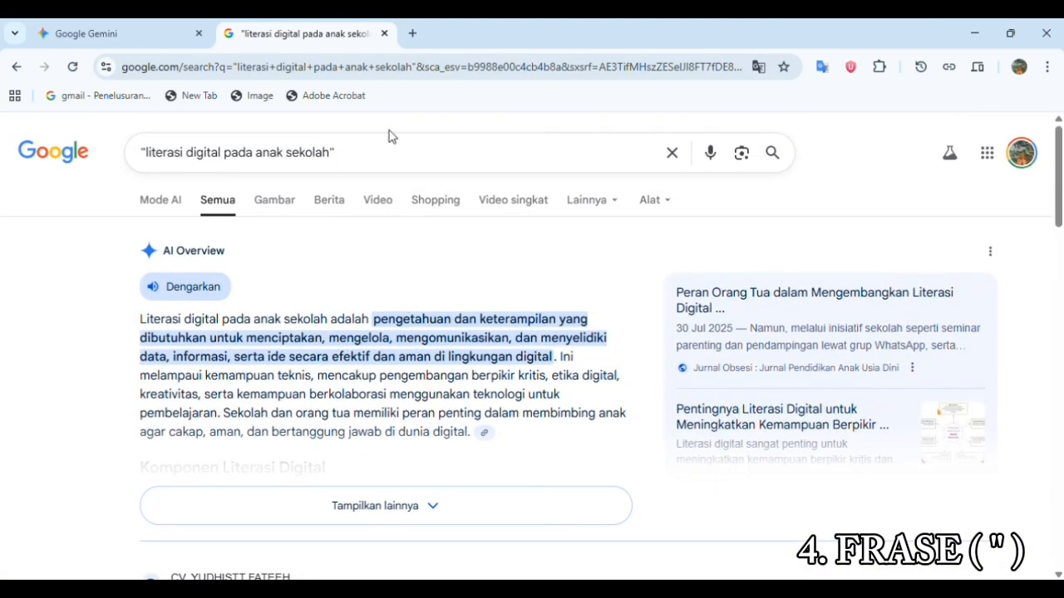
- Replace the query with "related:kompas.com" and run the search
click(403, 164)
click(672, 153)
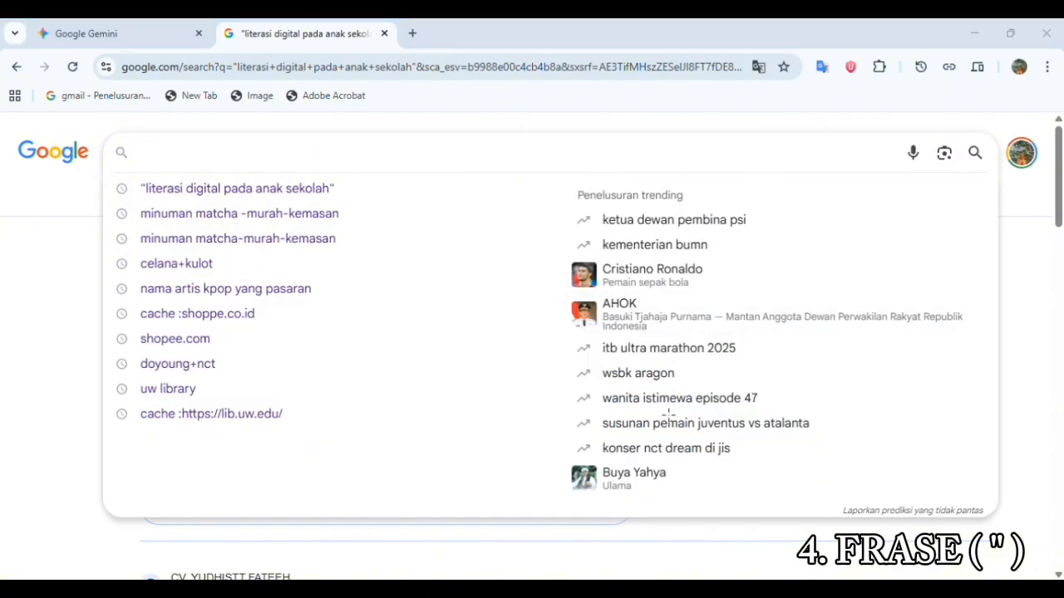
click(295, 171)
text(r)
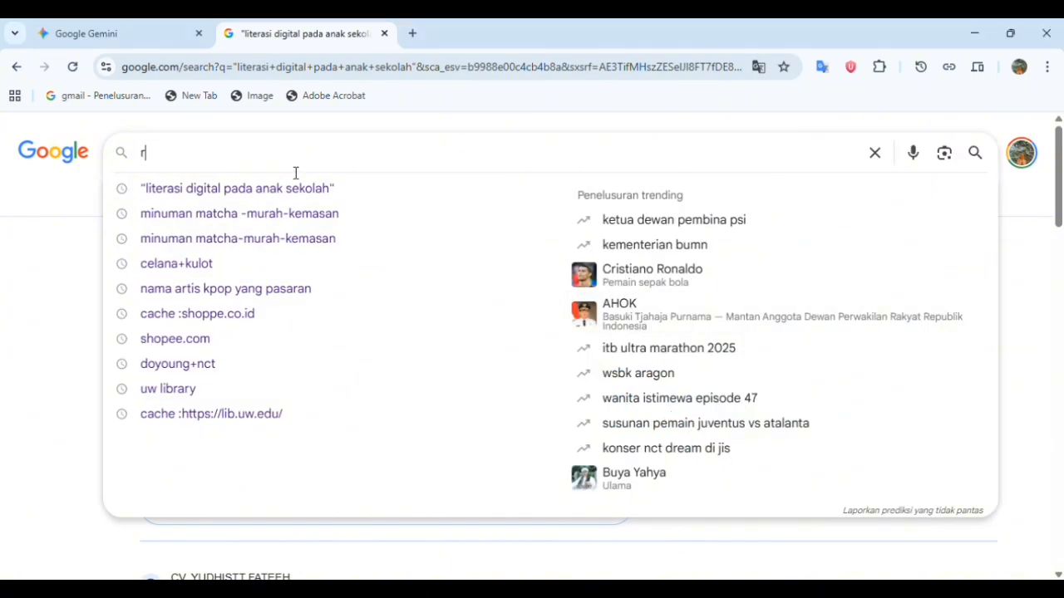
text(elated)
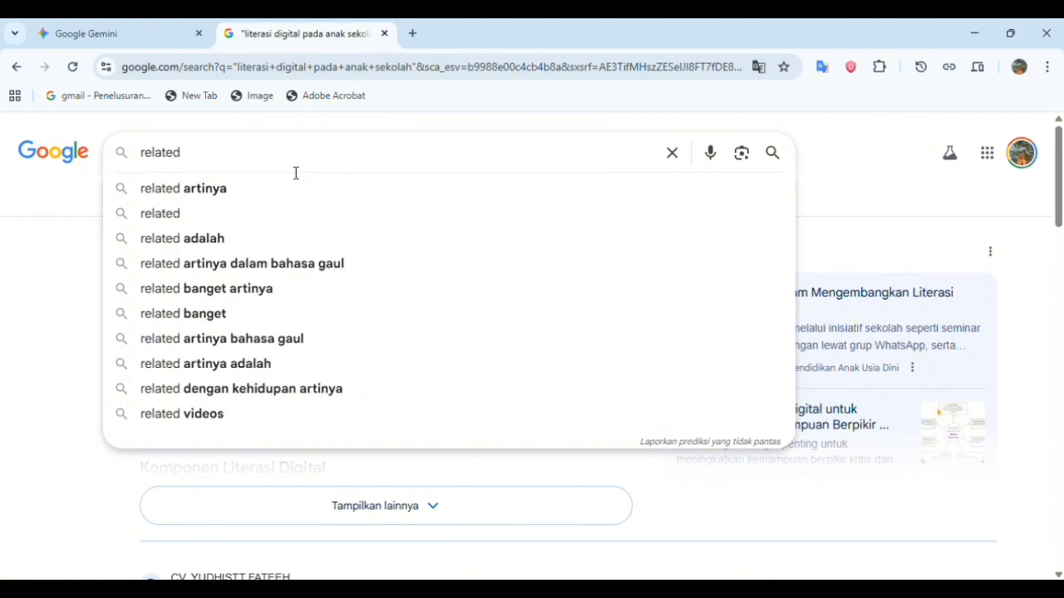
text(:kompas)
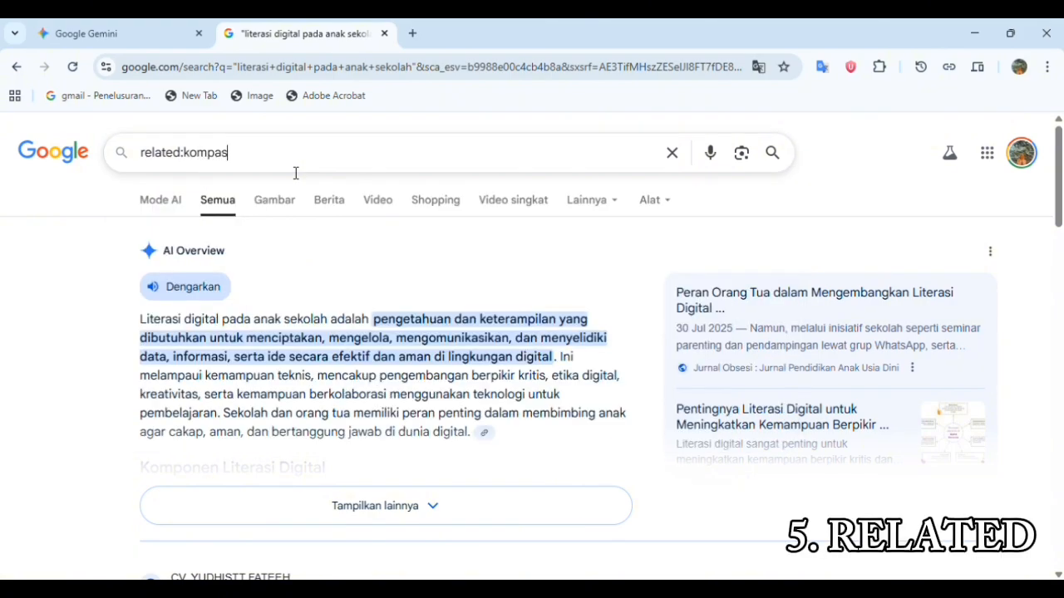
text(.com)
key(Return)
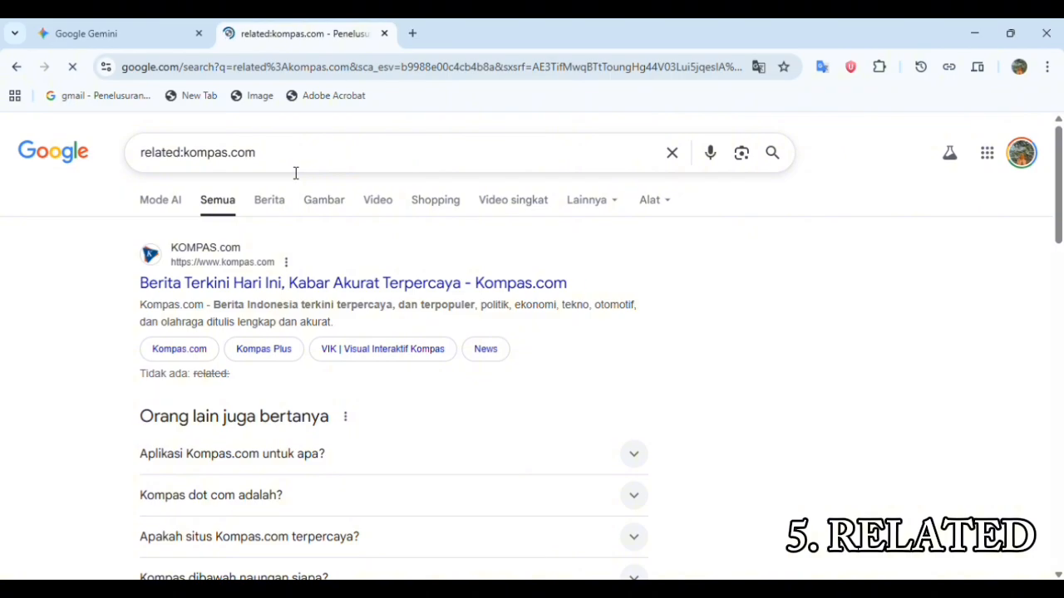
- Look through the results for "related:kompas.com", including the site's sections and social media accounts
scroll(295, 173, down, 6)
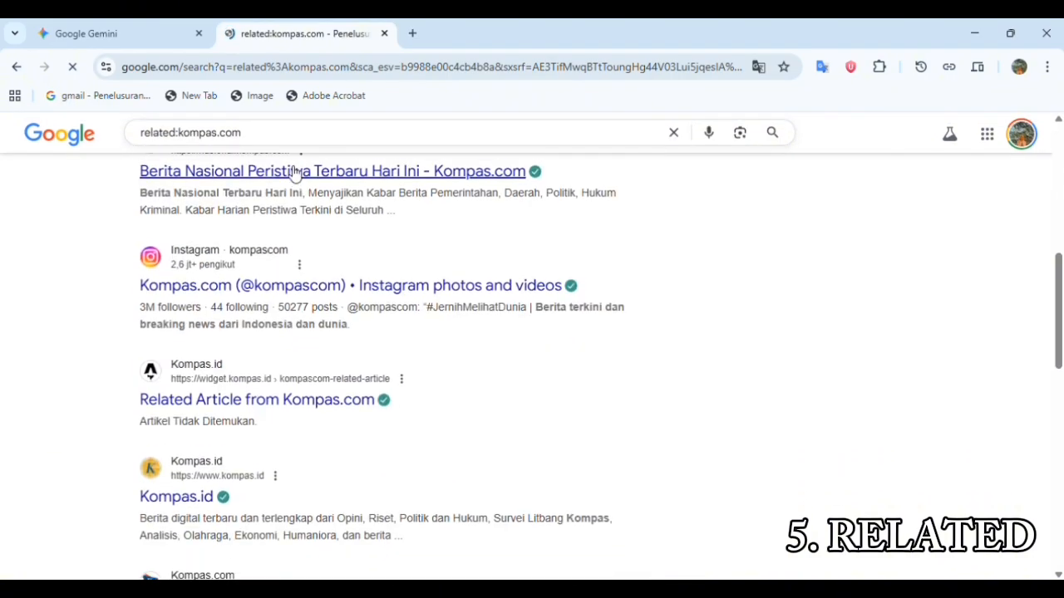
scroll(292, 172, down, 1)
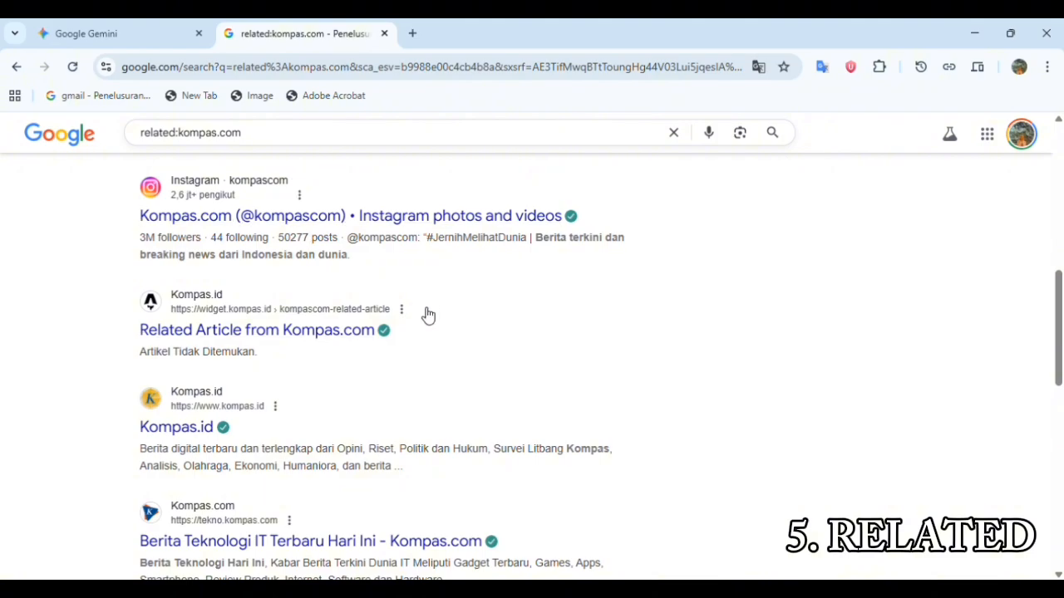
scroll(422, 313, down, 4)
scroll(424, 315, down, 3)
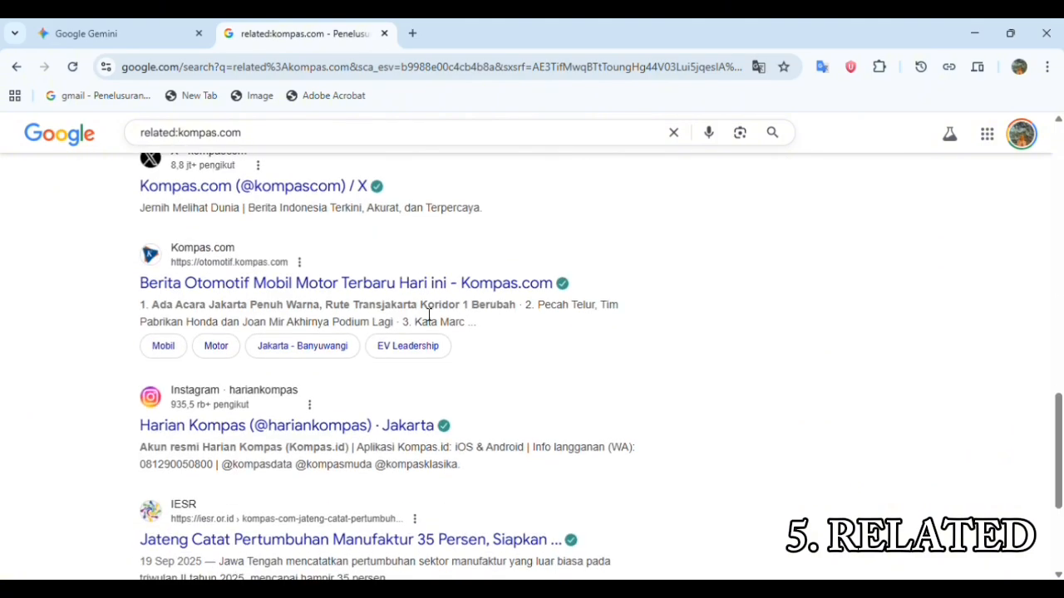
scroll(429, 316, down, 3)
scroll(428, 313, up, 3)
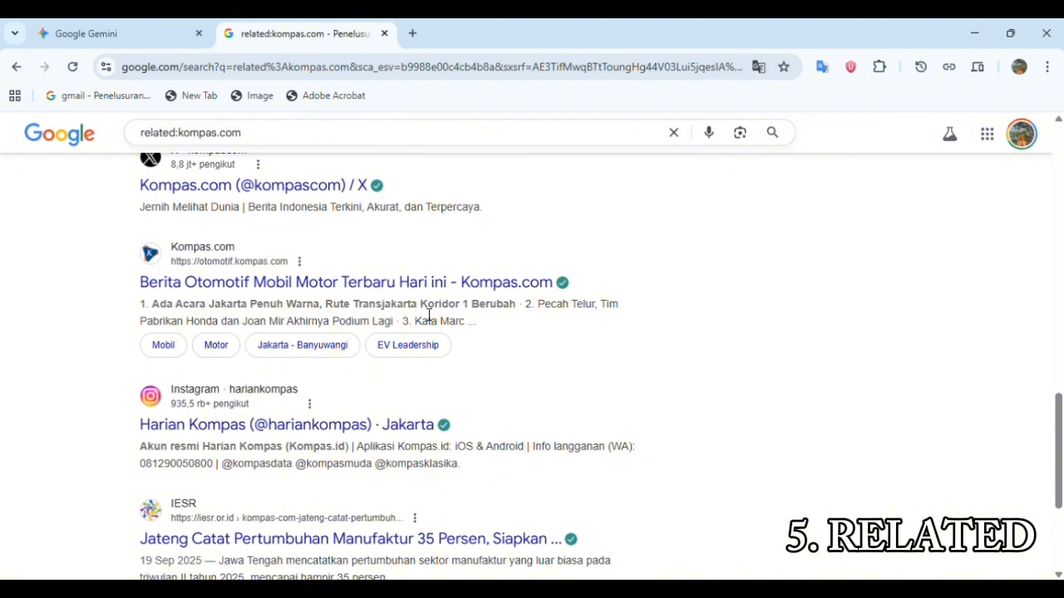
scroll(425, 313, up, 6)
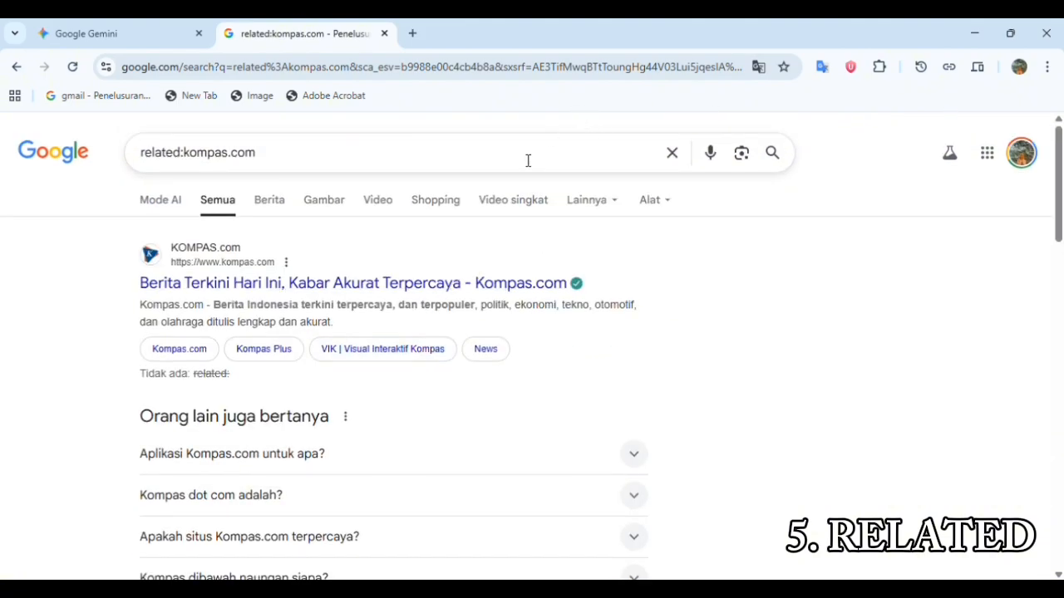
- Replace the query with "na Jaemin", mixing lowercase and uppercase initials, and run the search
click(528, 161)
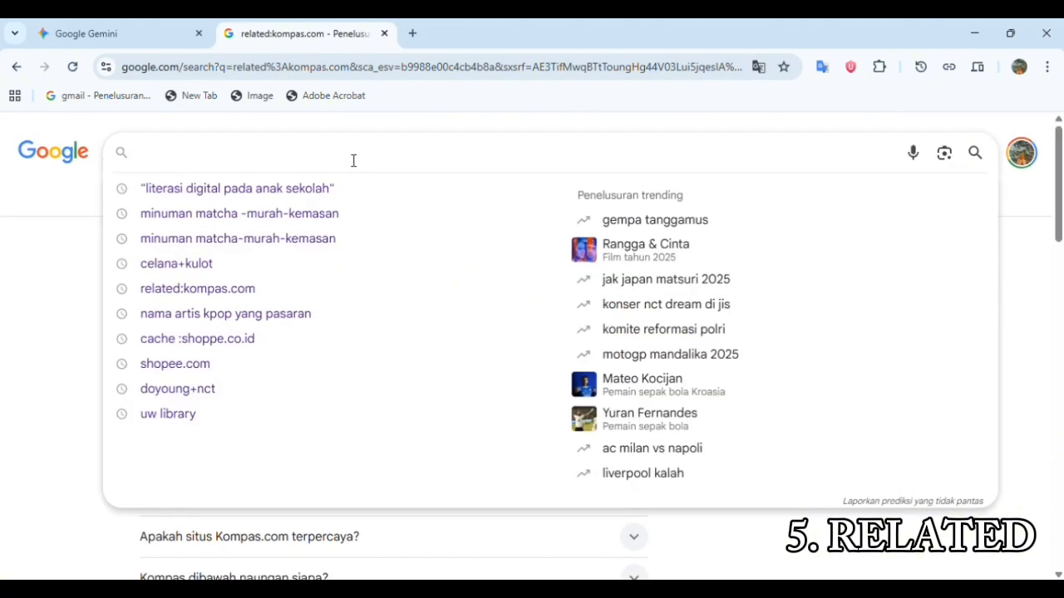
text(na J)
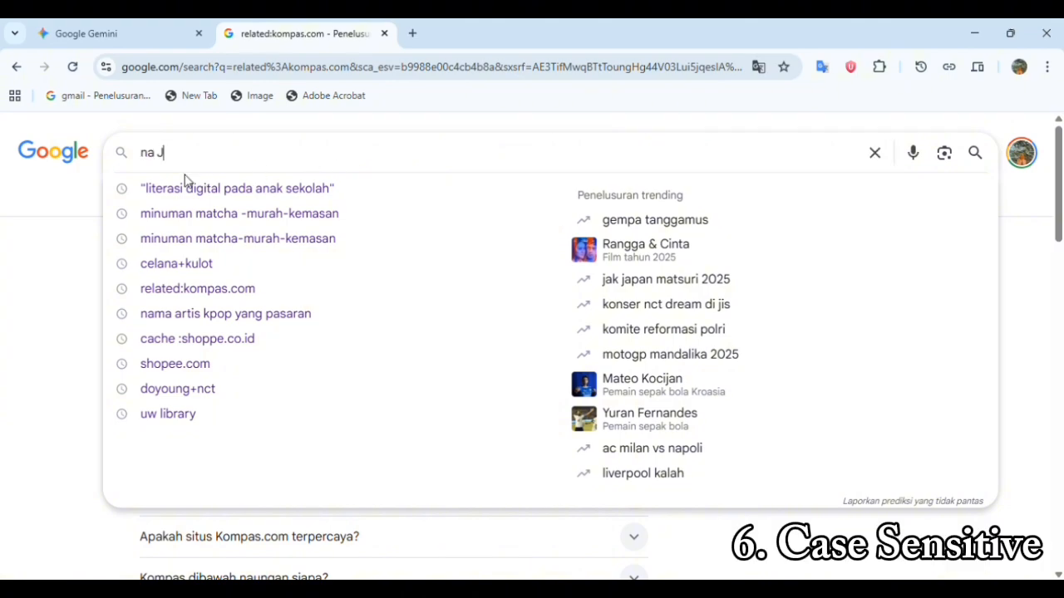
key(Escape)
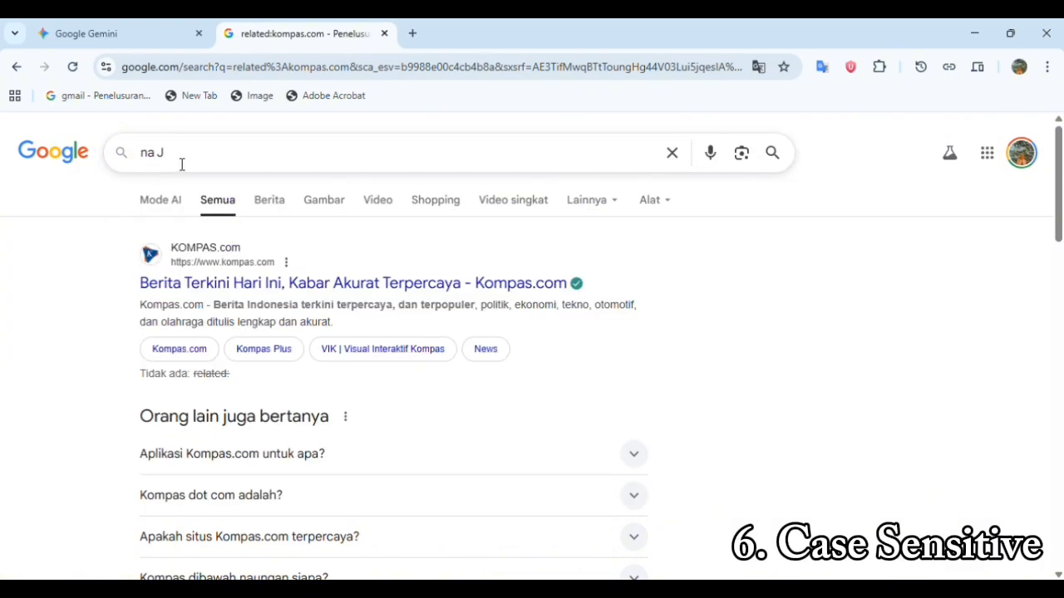
text(a Jaemin)
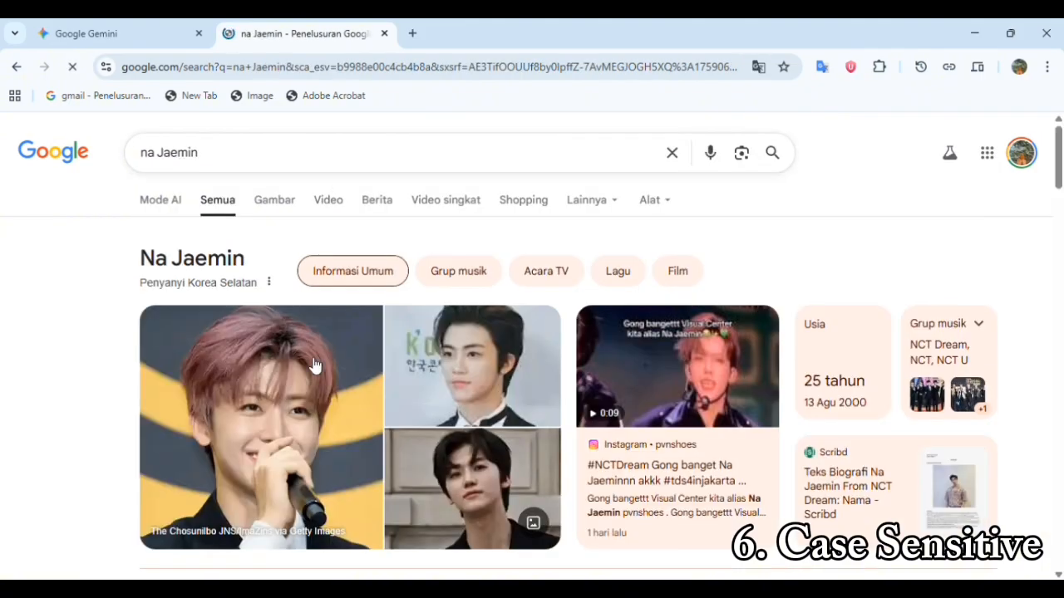
- Examine the results for "na Jaemin", including the profile, videos and articles, to check how letter case is handled
scroll(314, 364, down, 10)
scroll(314, 364, down, 12)
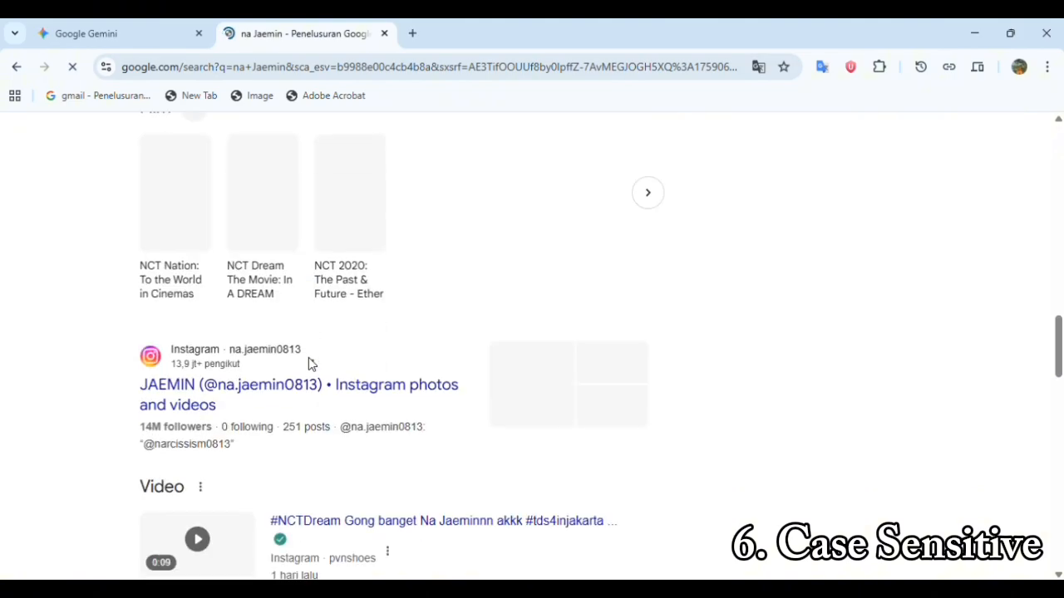
scroll(314, 364, down, 4)
scroll(314, 364, up, 10)
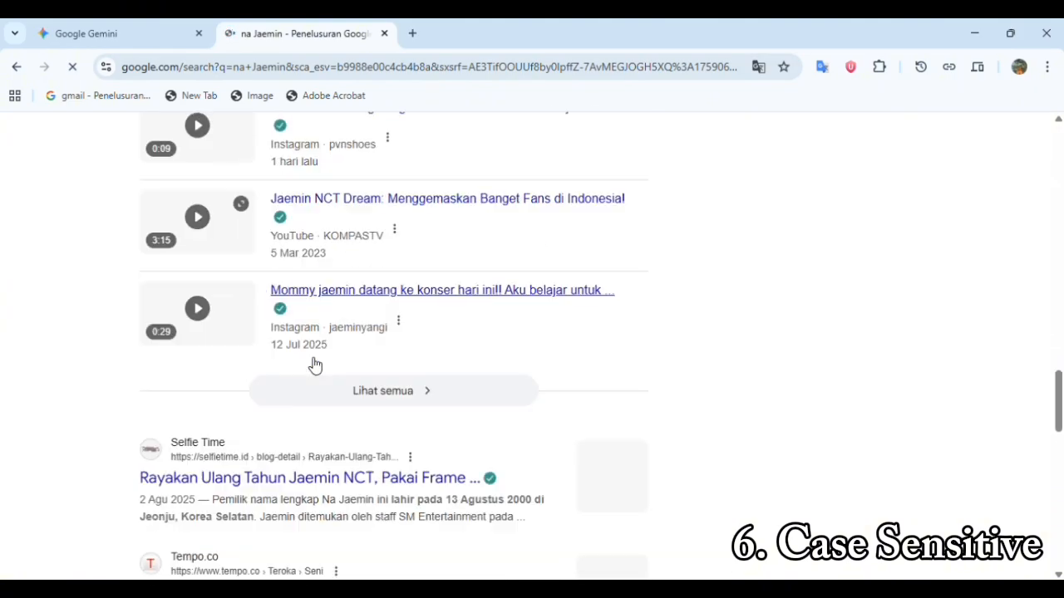
scroll(315, 364, up, 5)
scroll(315, 364, down, 12)
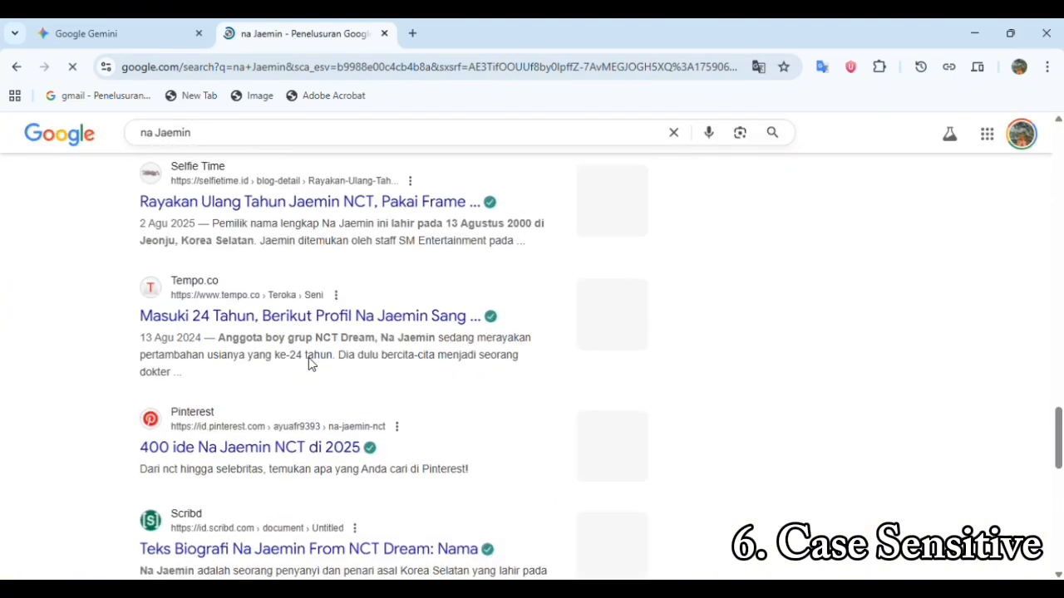
scroll(314, 364, up, 20)
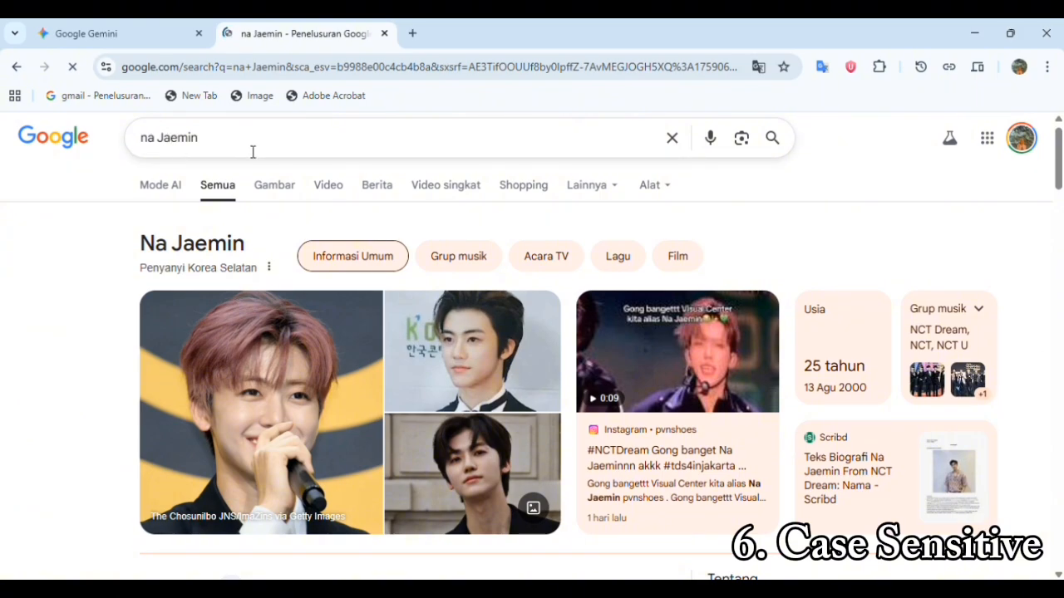
scroll(252, 151, down, 2)
scroll(253, 151, up, 2)
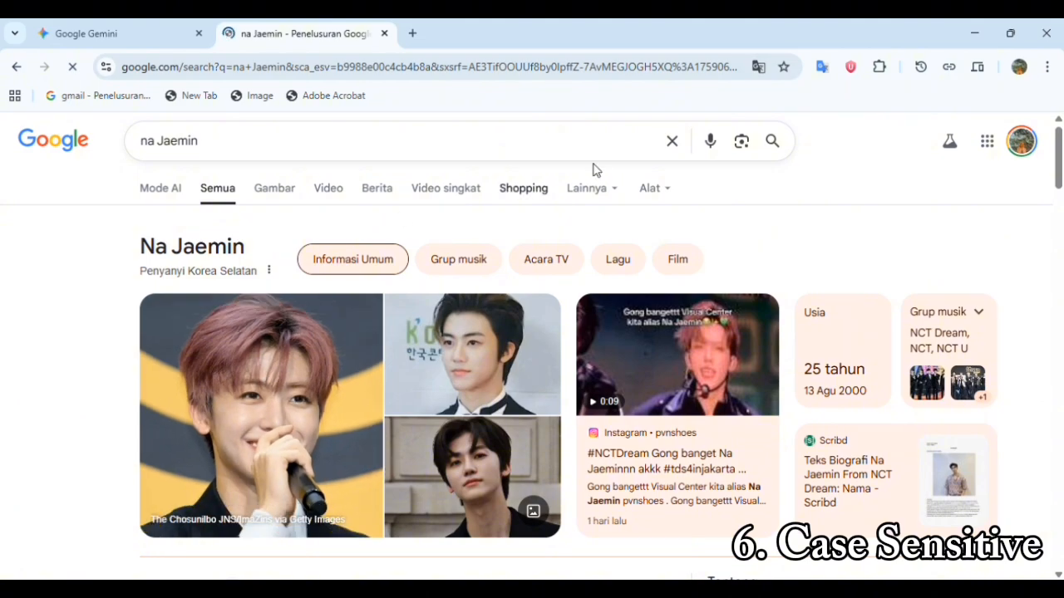
- Replace the query with the wildcard search "perpustakan * menerapkan perpustakaan digital" and run it
click(673, 142)
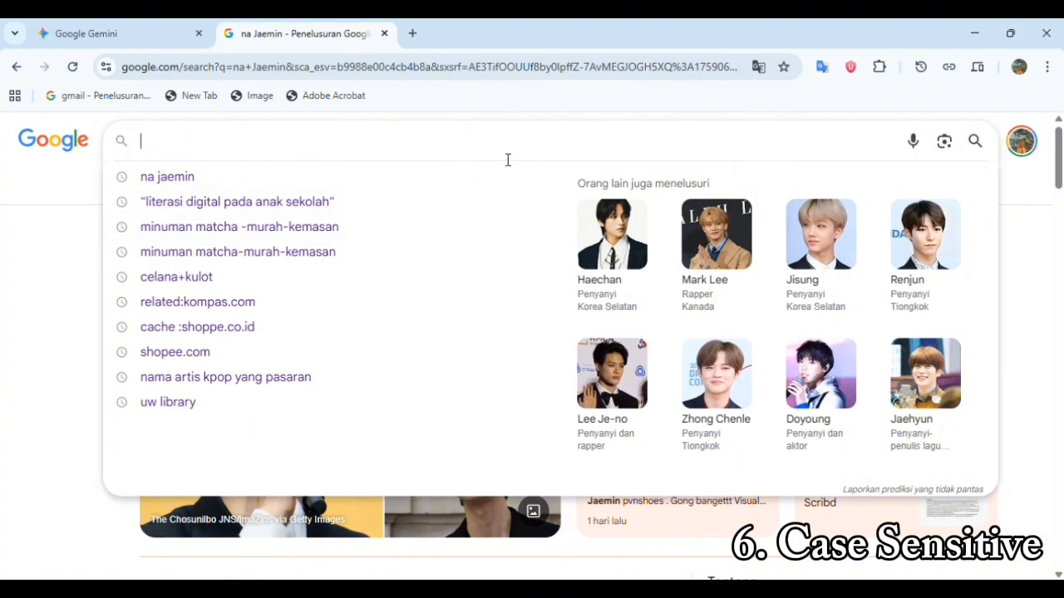
scroll(1024, 283, down, 5)
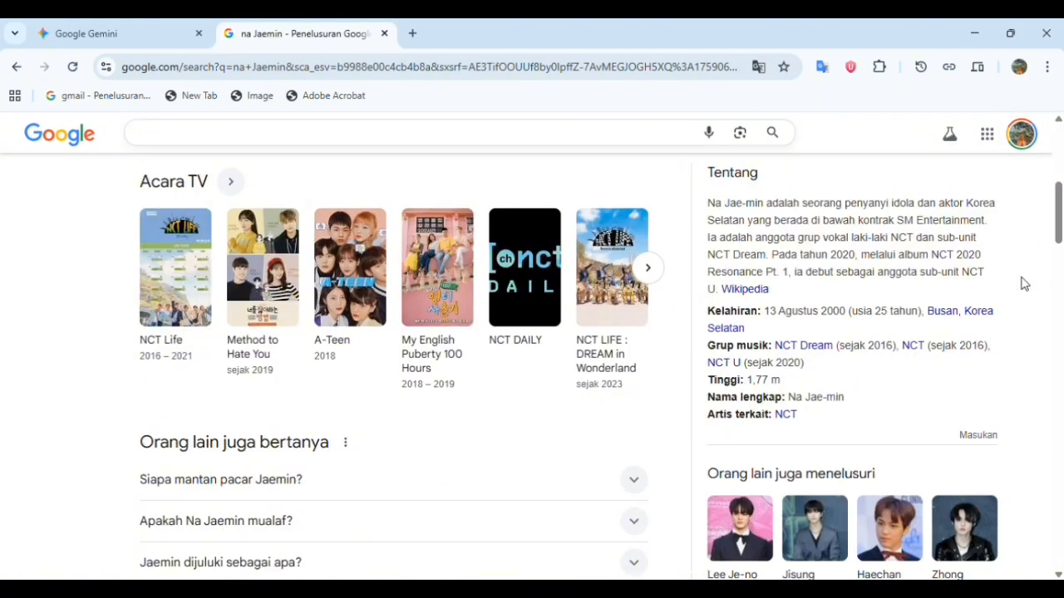
scroll(629, 155, up, 5)
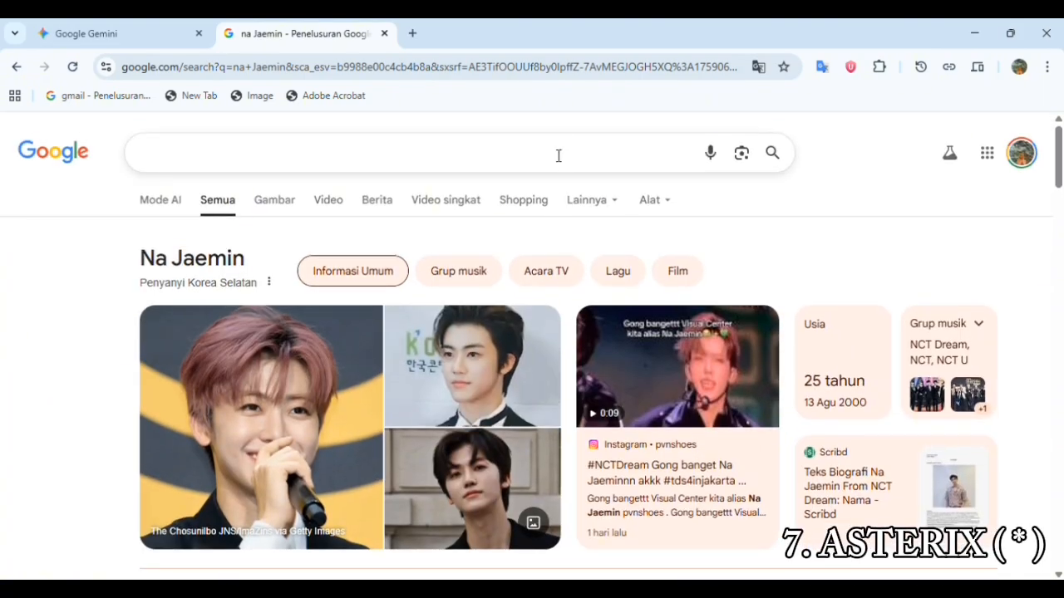
click(559, 156)
text(perpust)
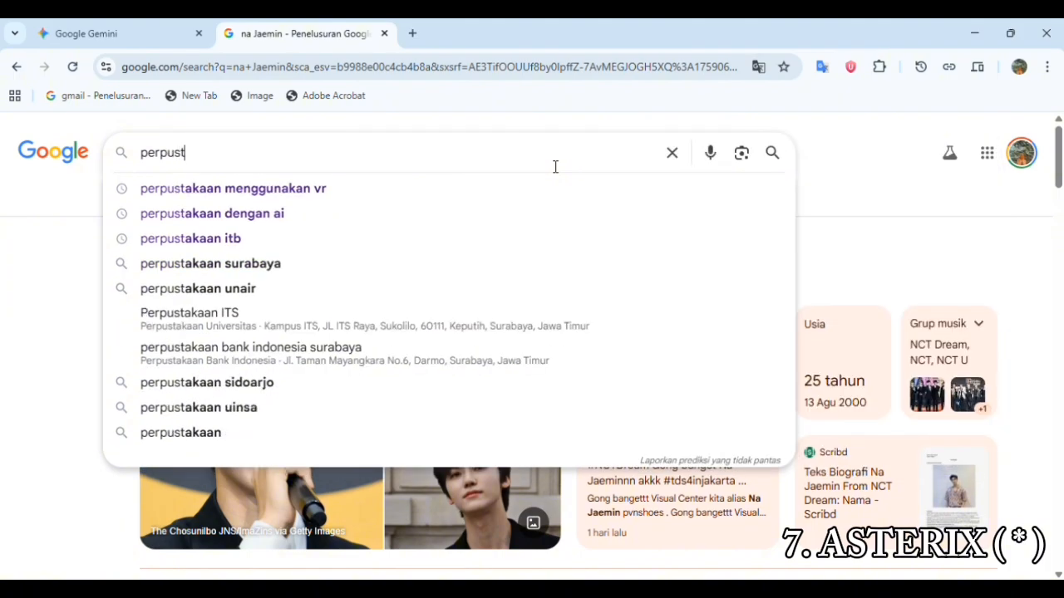
text(akan)
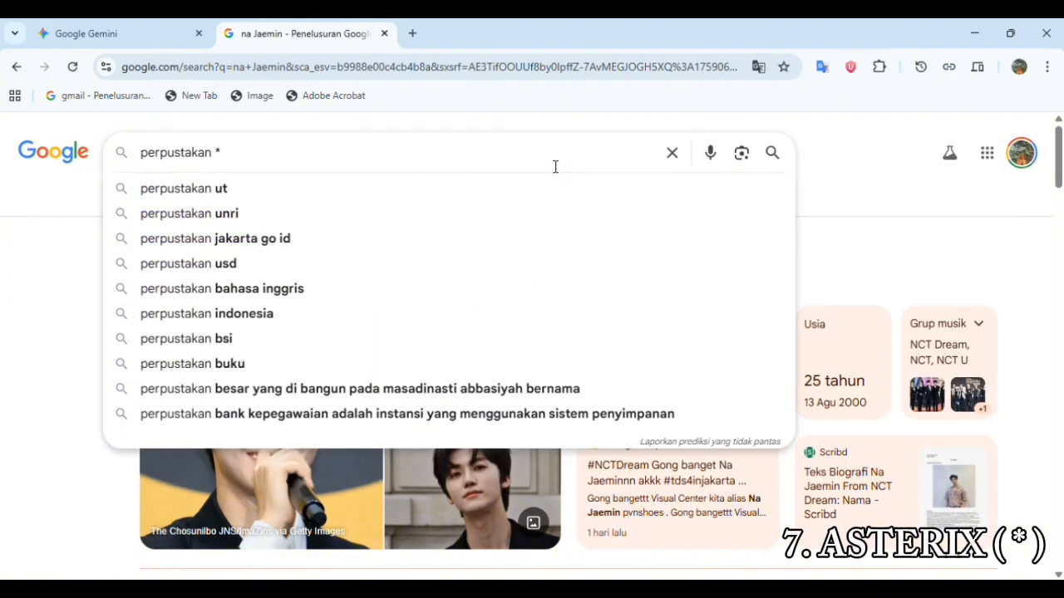
text( * y)
key(BackSpace)
text(mene)
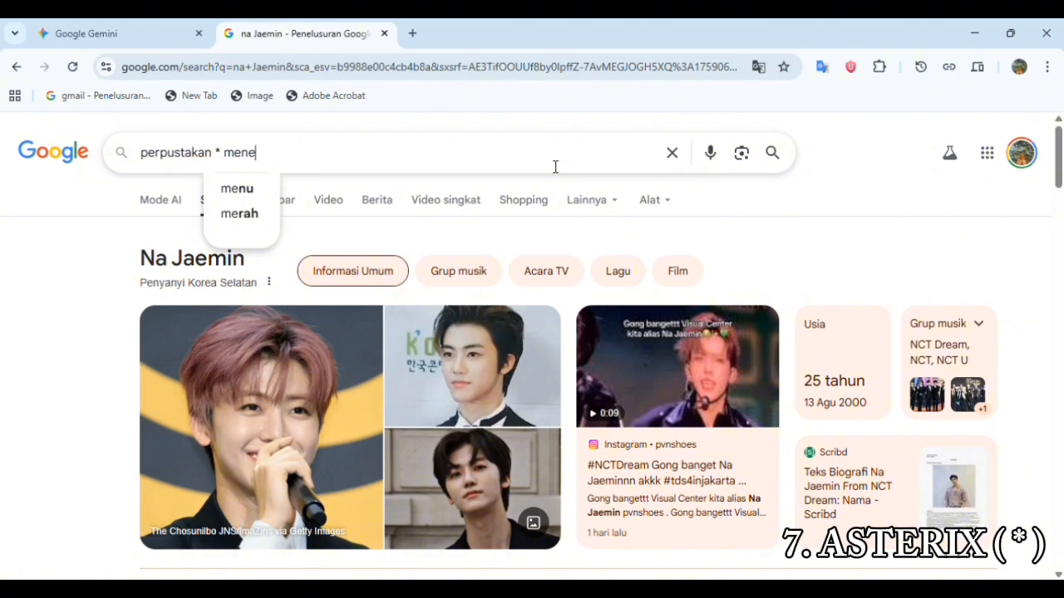
text(rapkan p)
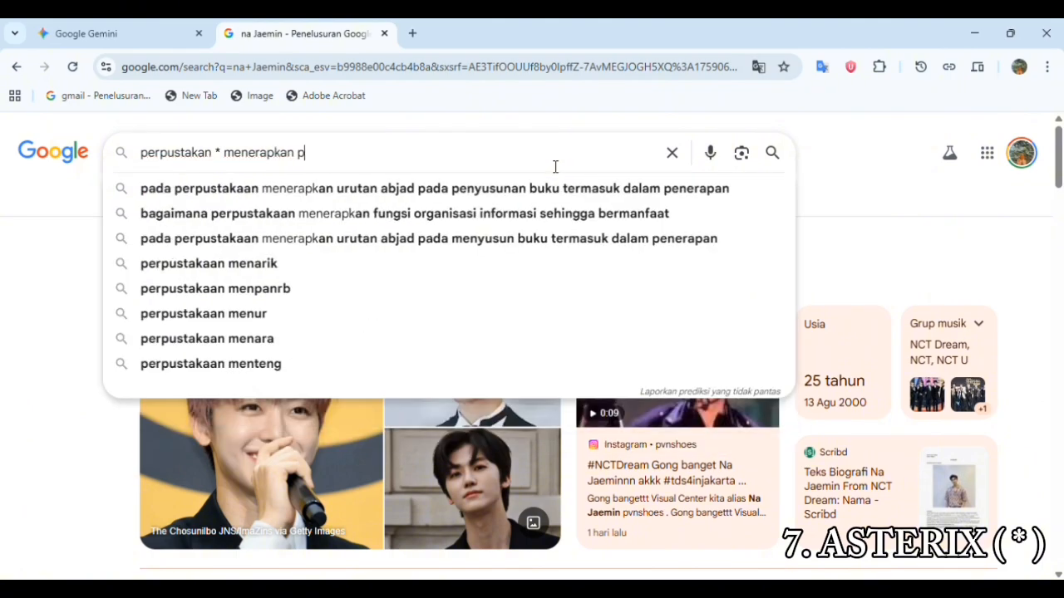
text(erpustakaan)
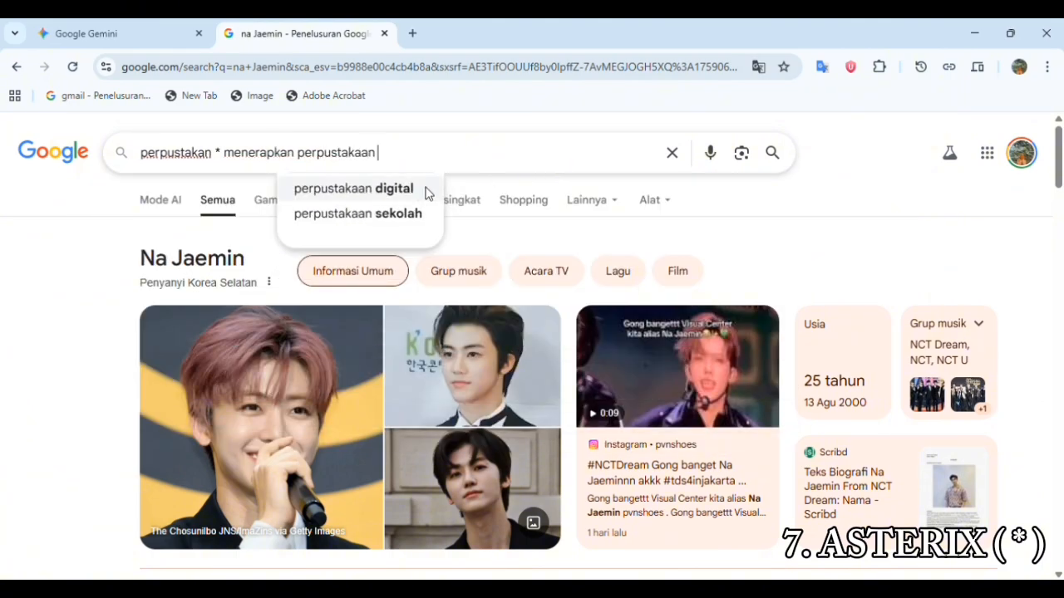
key(Return)
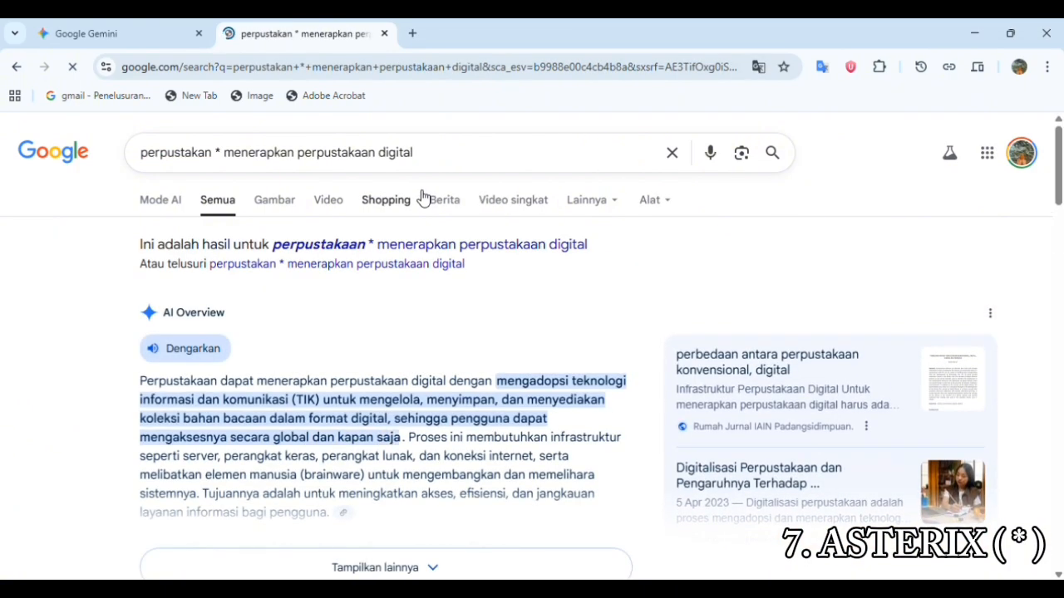
- Look through the wildcard search results, including the AI overview, articles, videos and PDF papers on digital libraries
scroll(421, 317, down, 1)
scroll(422, 317, down, 2)
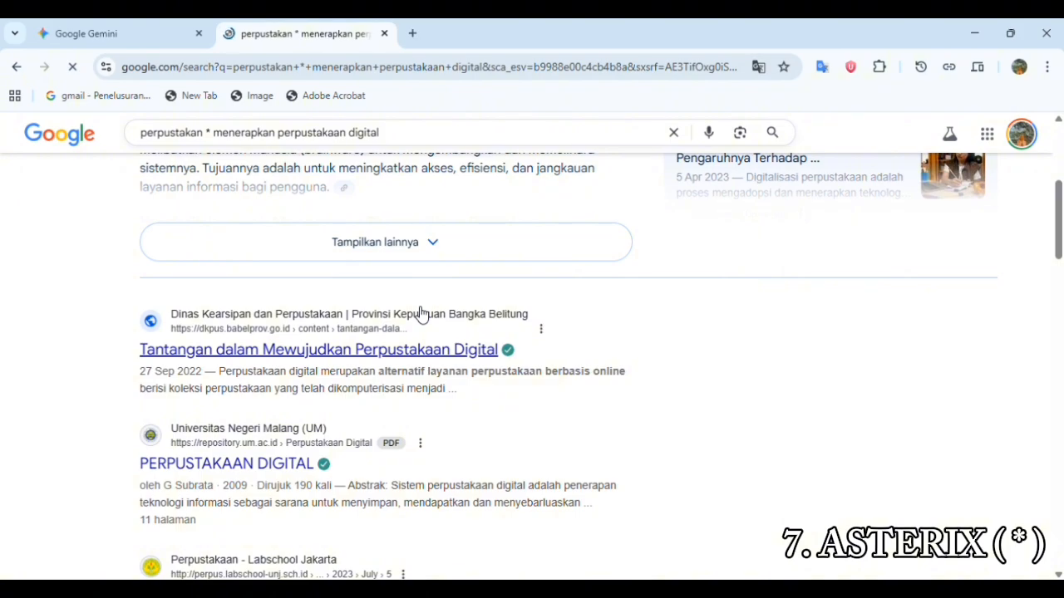
scroll(422, 315, down, 1)
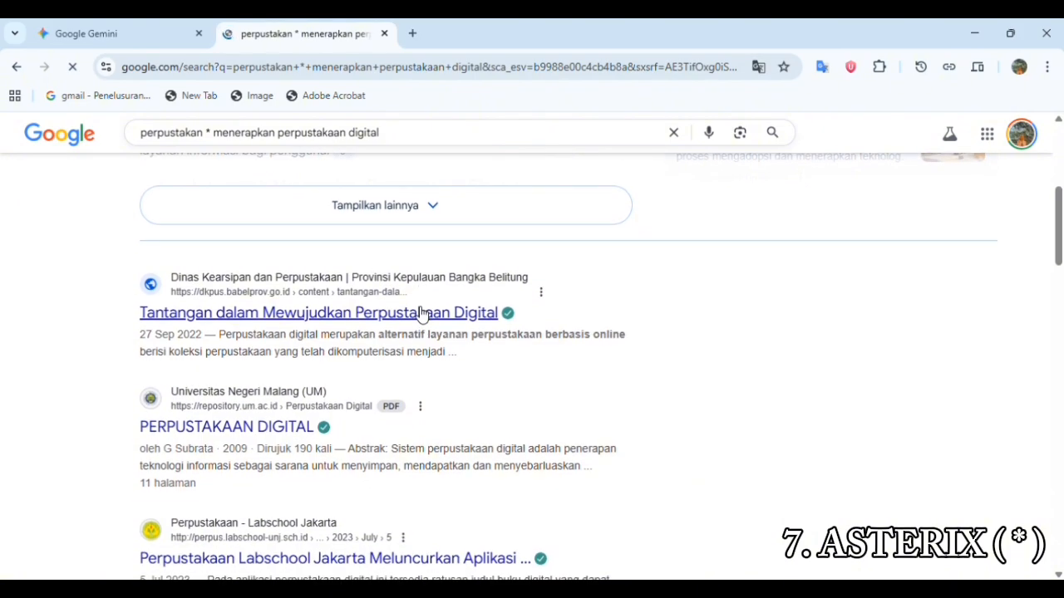
scroll(421, 314, down, 5)
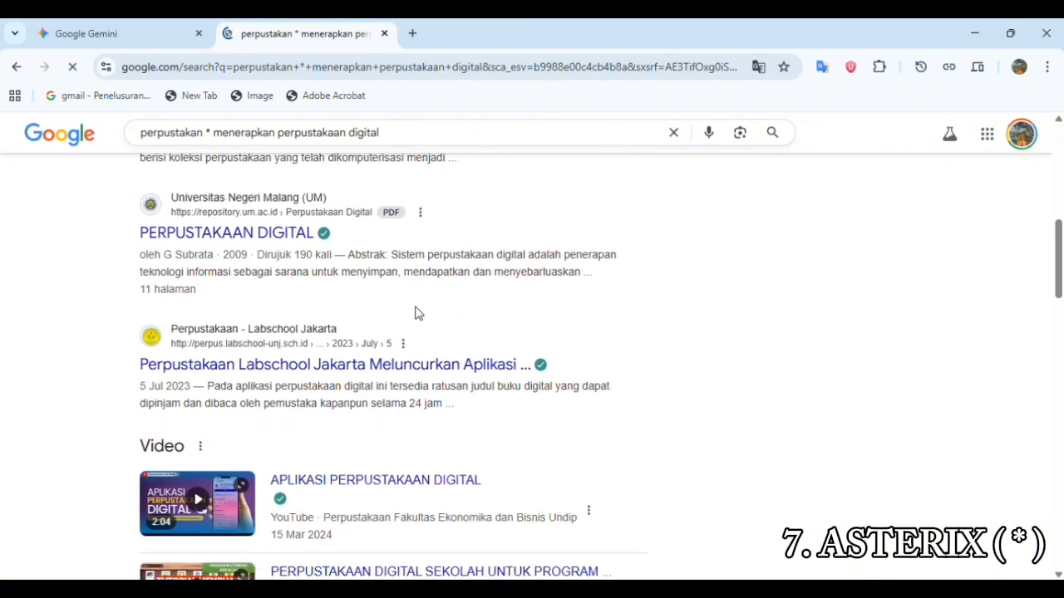
scroll(421, 314, down, 1)
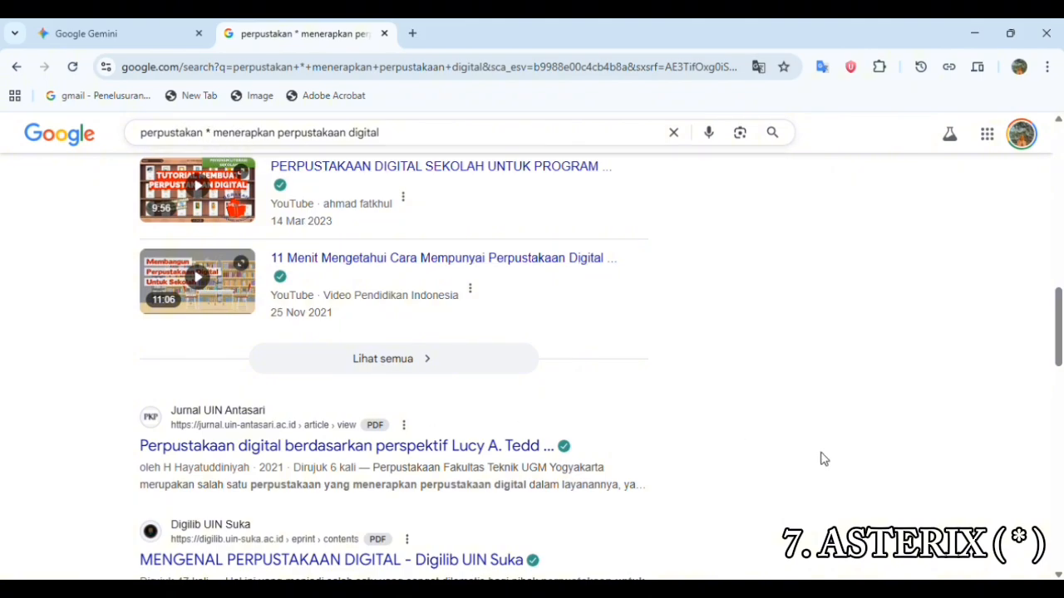
scroll(820, 458, down, 2)
scroll(821, 458, down, 3)
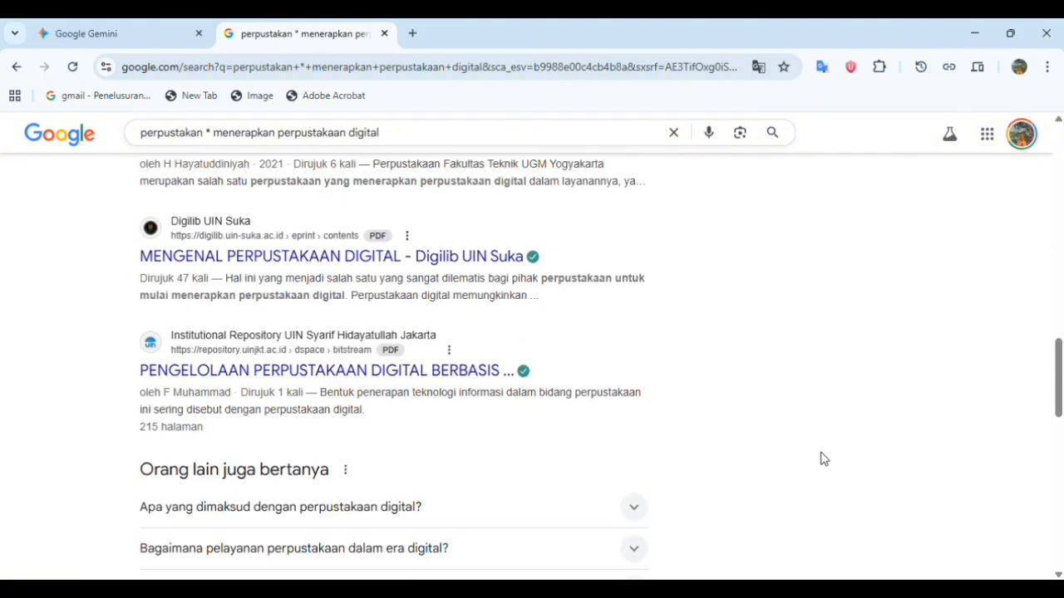
scroll(821, 458, up, 3)
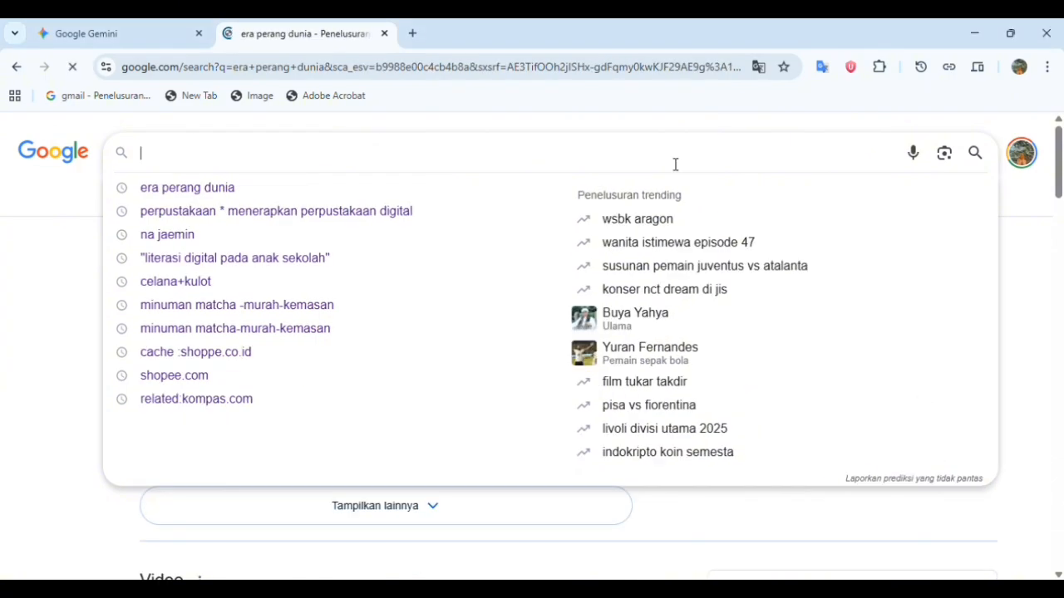
- Search for the exact phrase "era perang dunia" with the number range 1918..1945
text(")
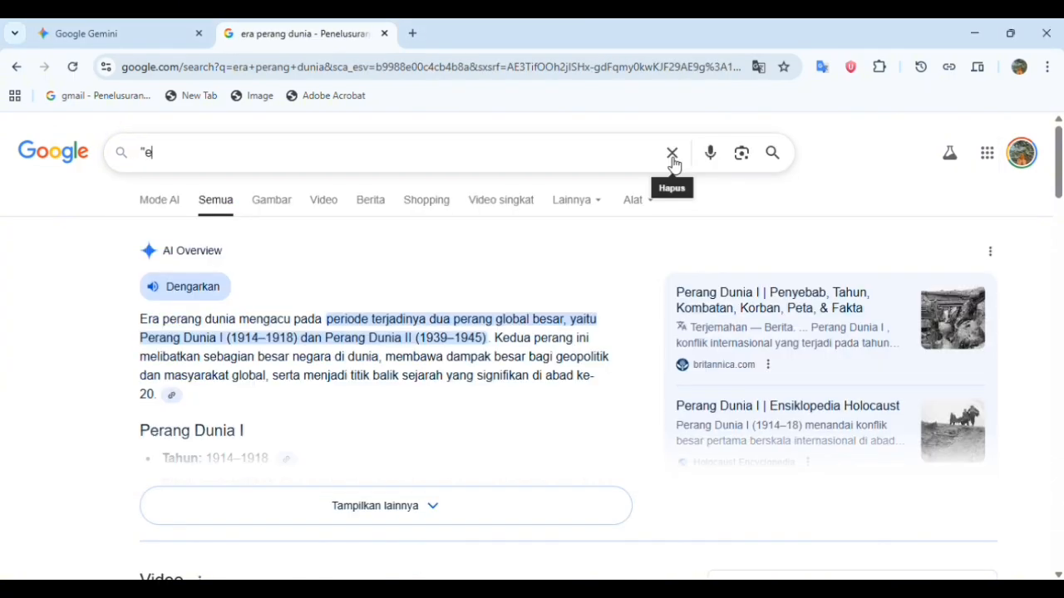
text(era perang dun)
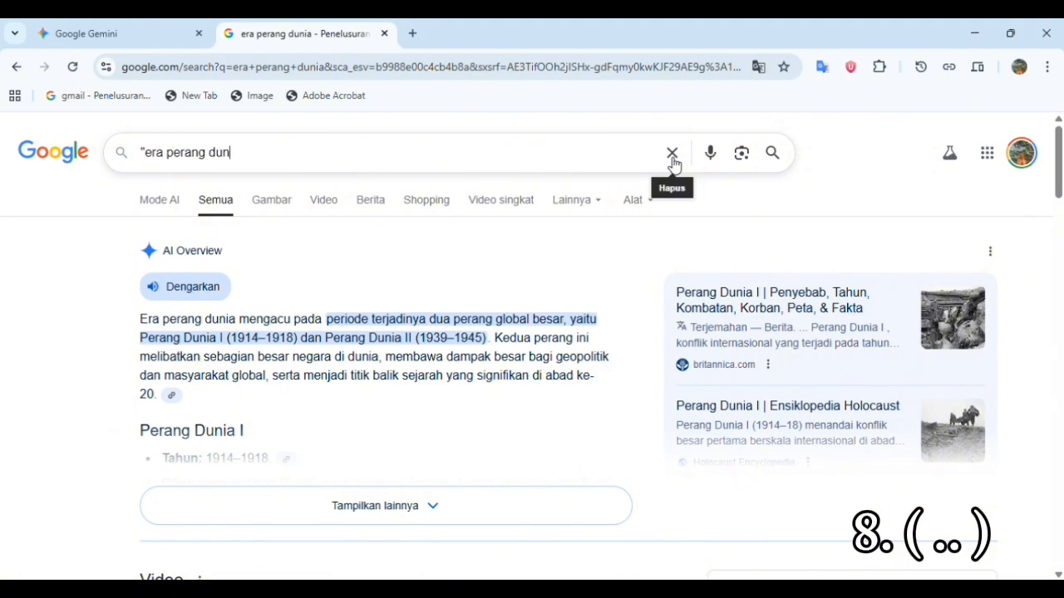
text(ia" )
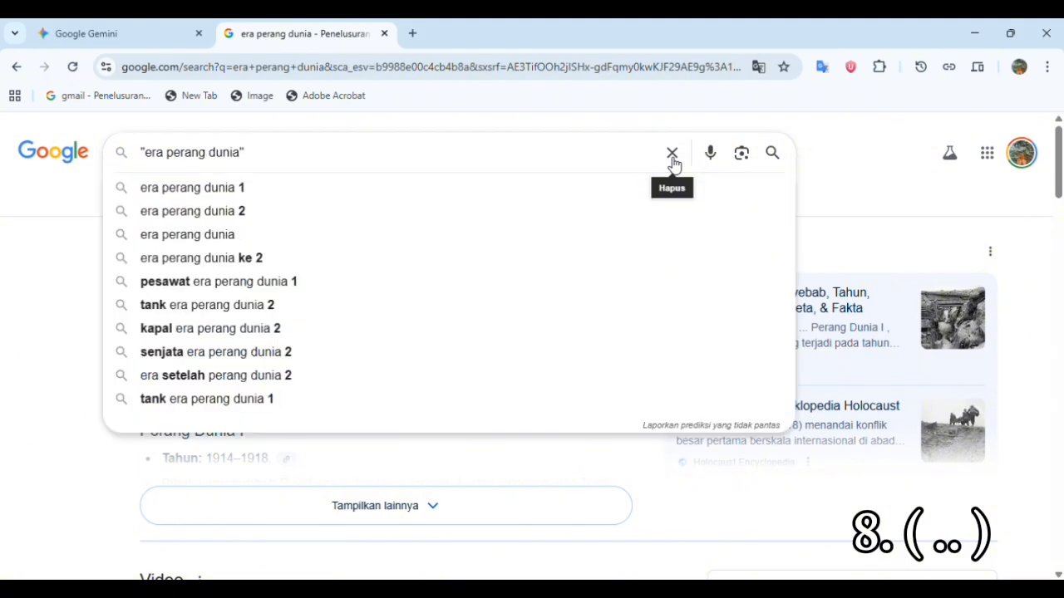
text(19)
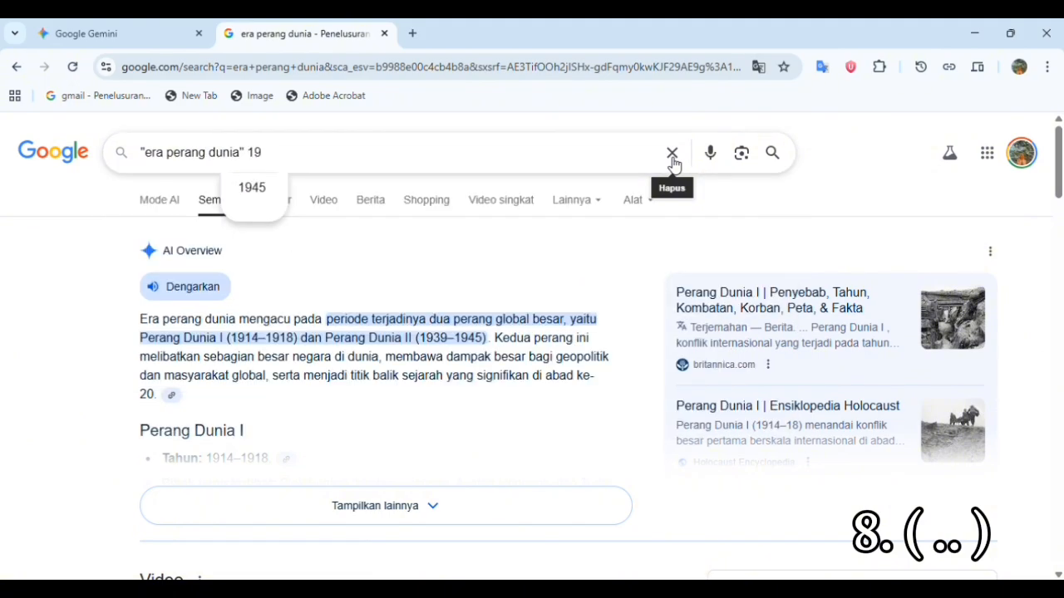
text(18..)
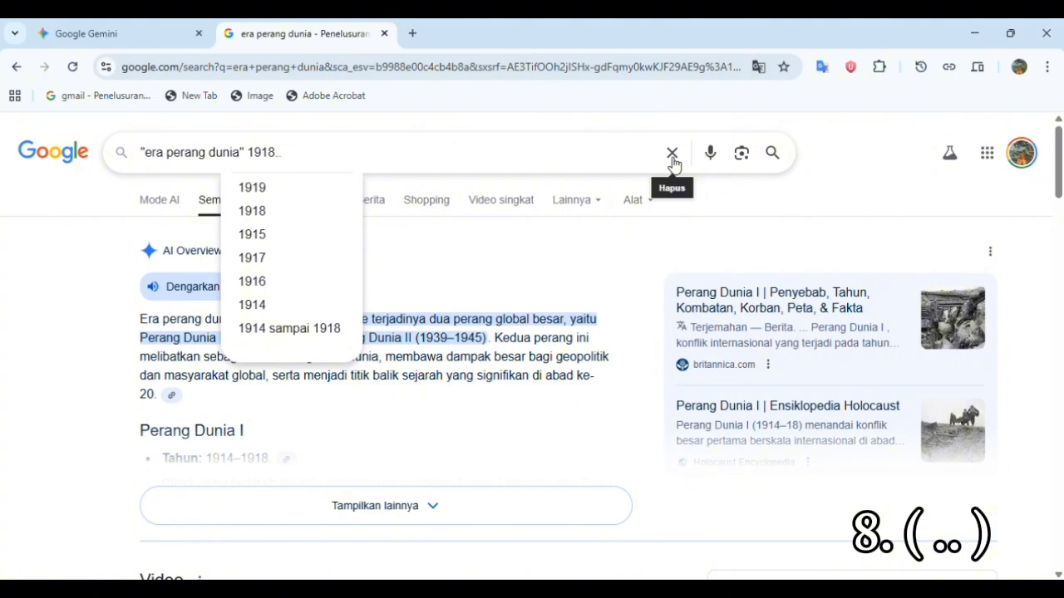
text(1945)
key(Return)
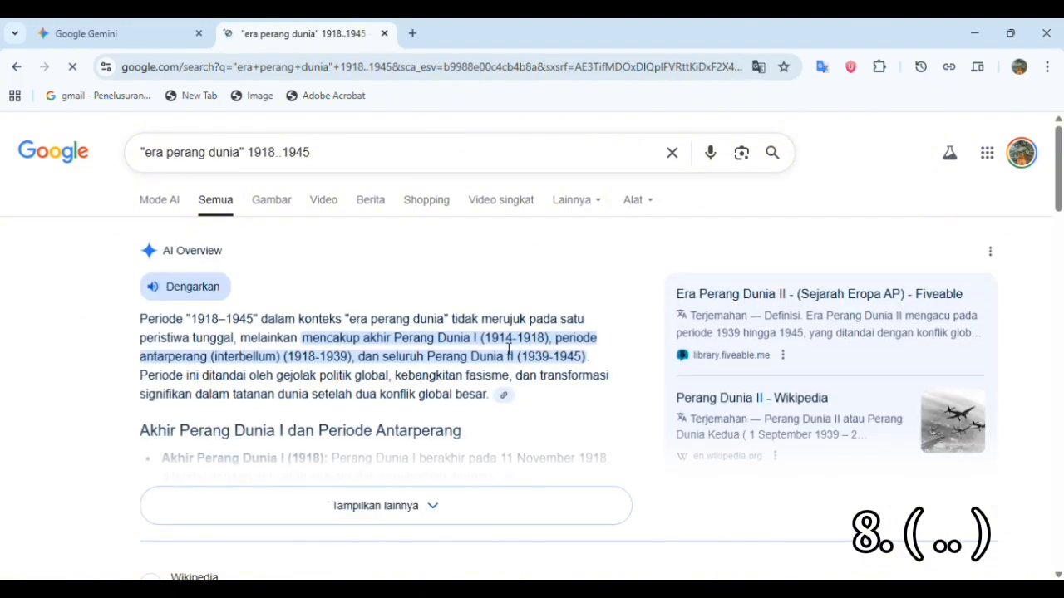
- Check the first results, insert a space between 1918 and the two dots in the query, and run the search again
scroll(492, 406, down, 3)
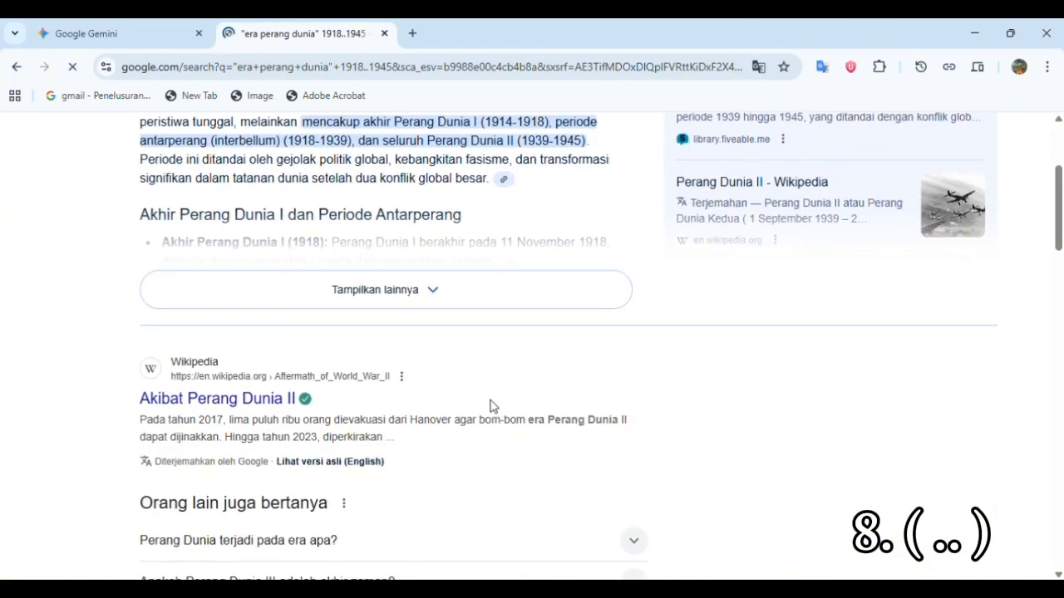
scroll(490, 406, up, 3)
click(282, 160)
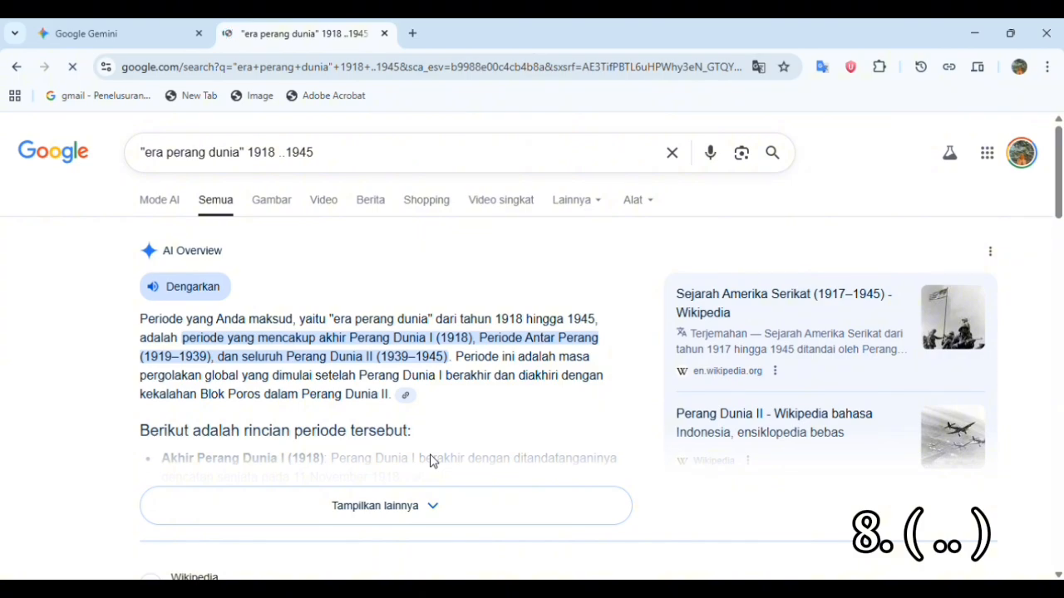
- Look through the results for "era perang dunia" 1918 ..1945, checking how the year range is matched
scroll(431, 462, down, 7)
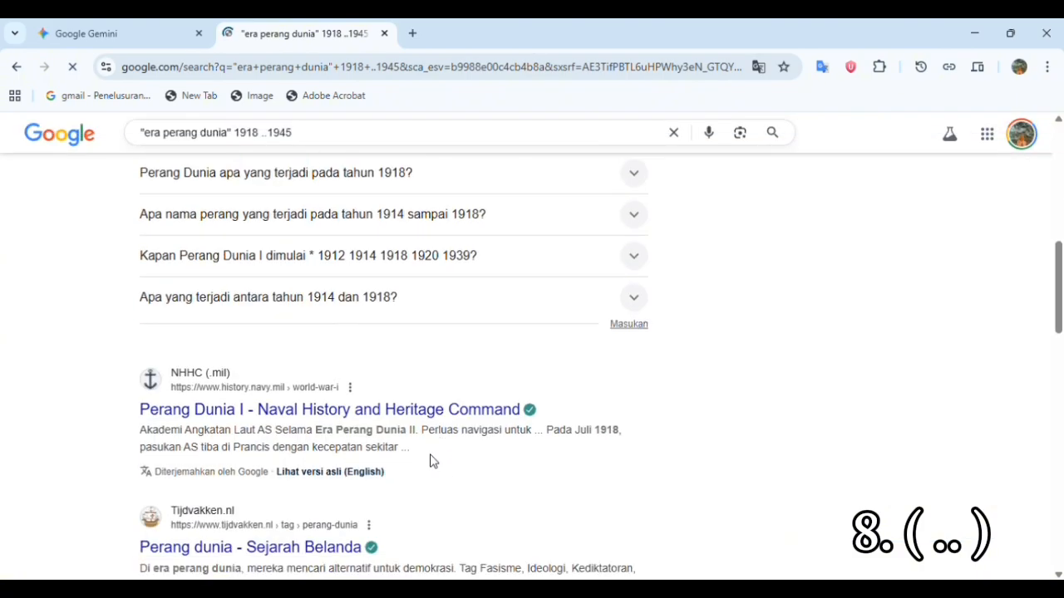
scroll(431, 461, down, 1)
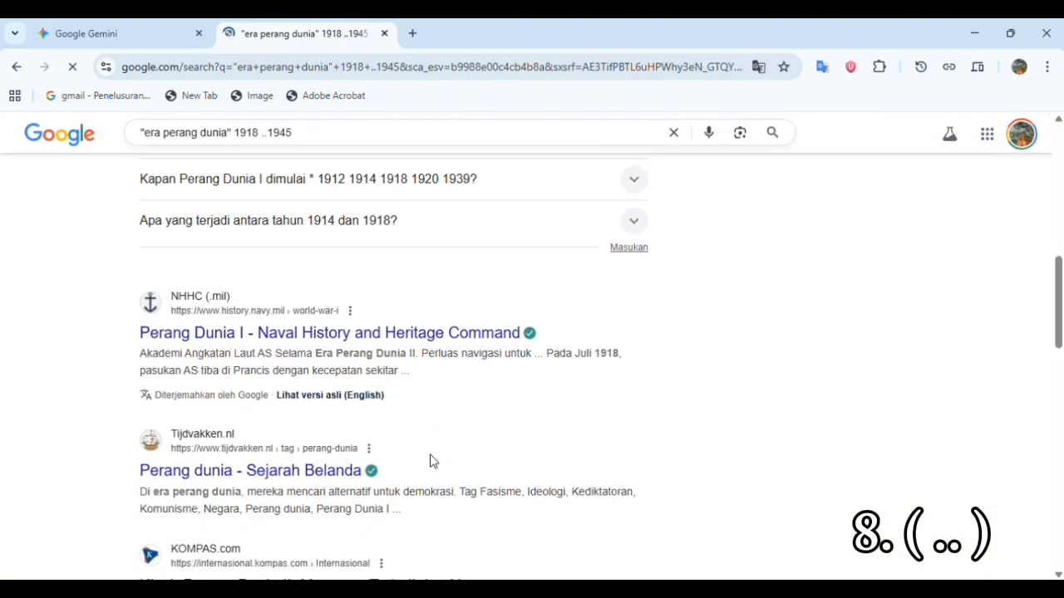
scroll(434, 462, down, 8)
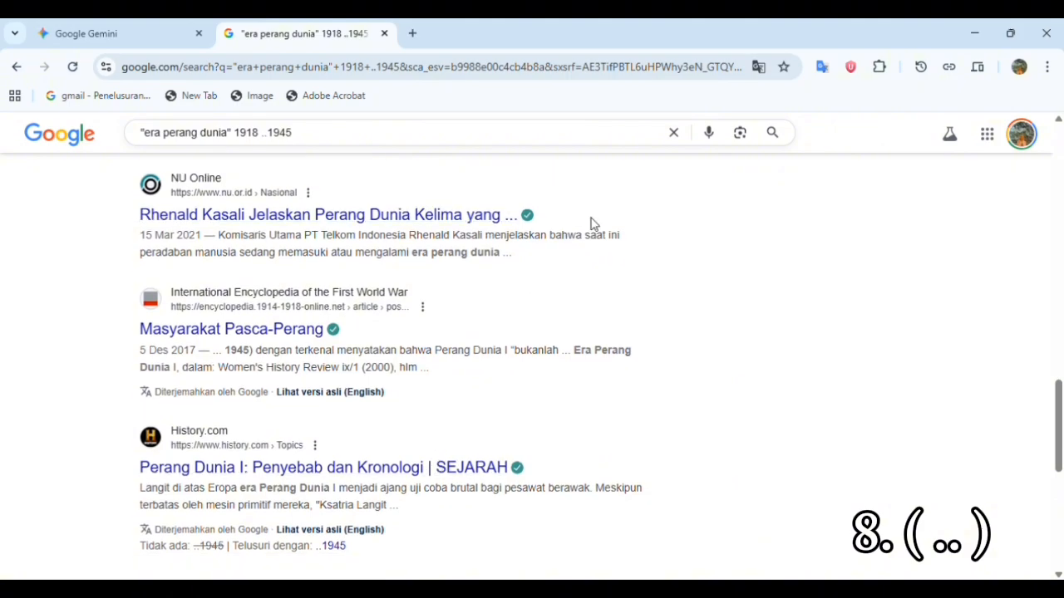
scroll(593, 224, up, 15)
scroll(596, 224, up, 2)
- Replace the query with the synonym search "~digital" and run it
click(606, 161)
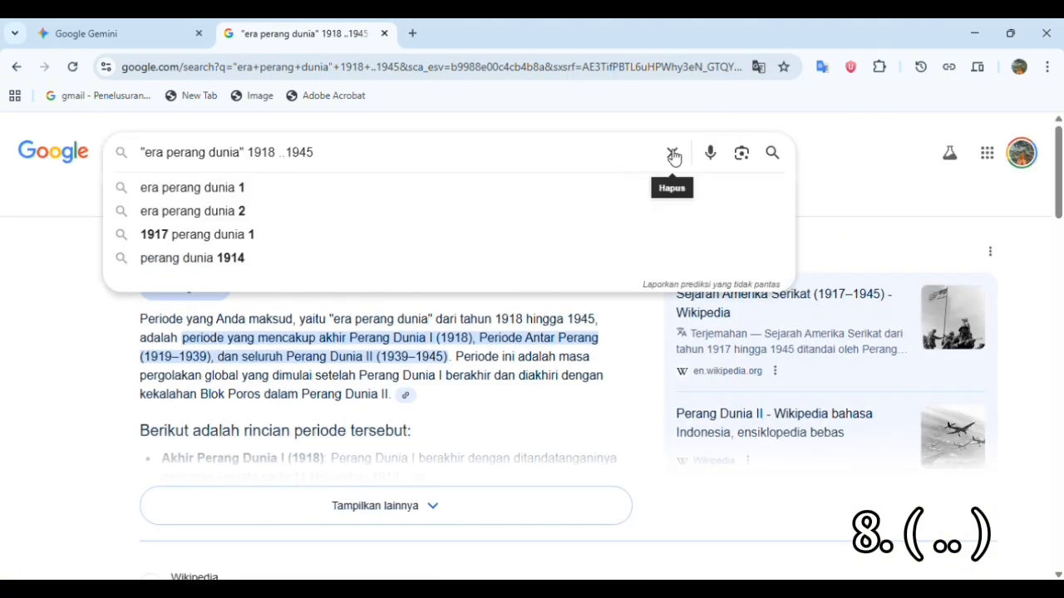
click(673, 156)
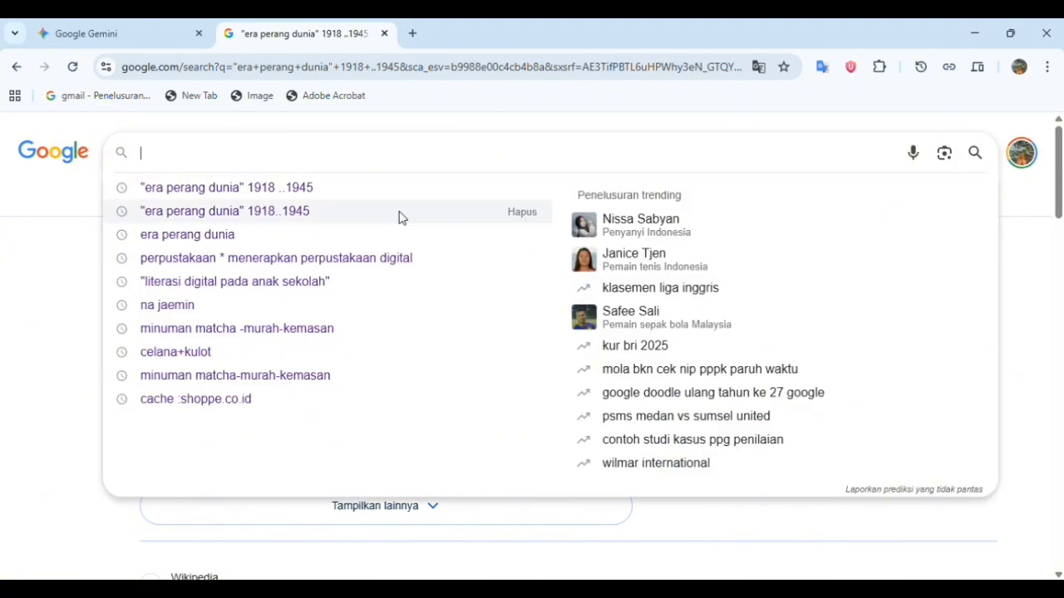
text(~)
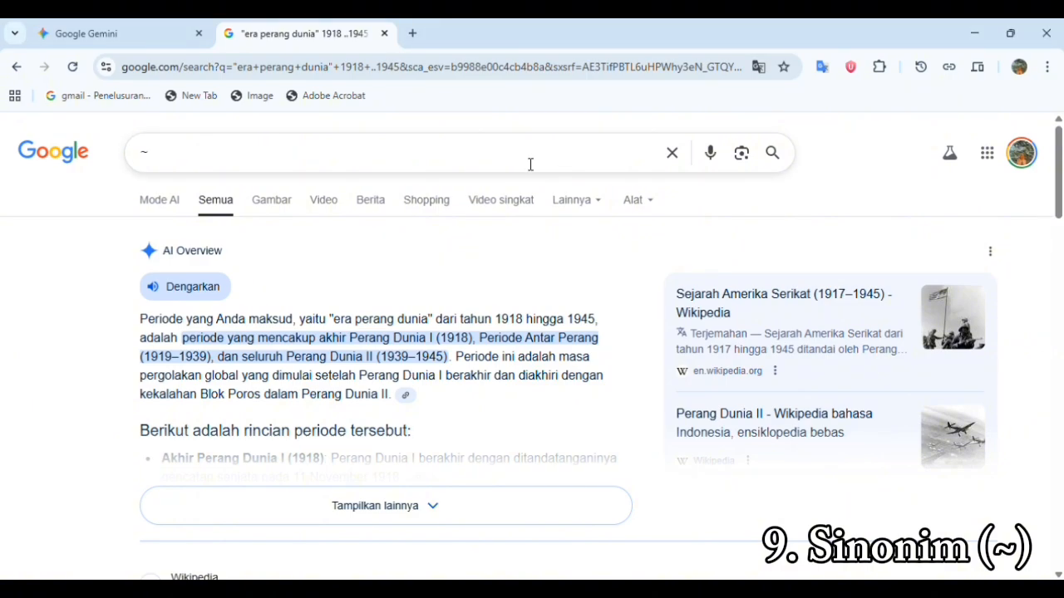
text(digital)
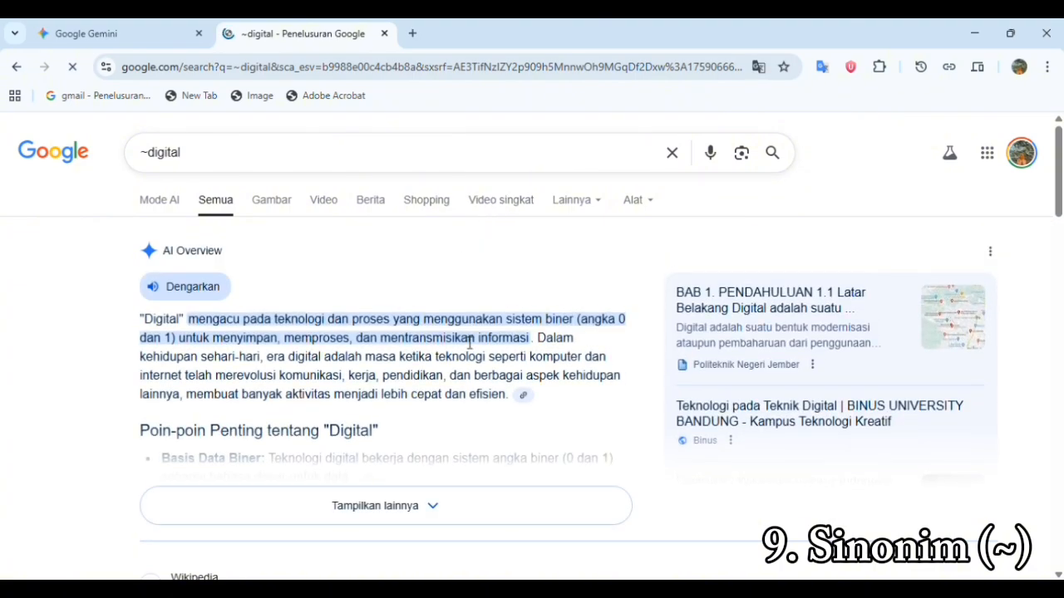
- Look through the results for "~digital", from the AI overview to the related searches
scroll(470, 343, down, 1)
scroll(470, 343, down, 7)
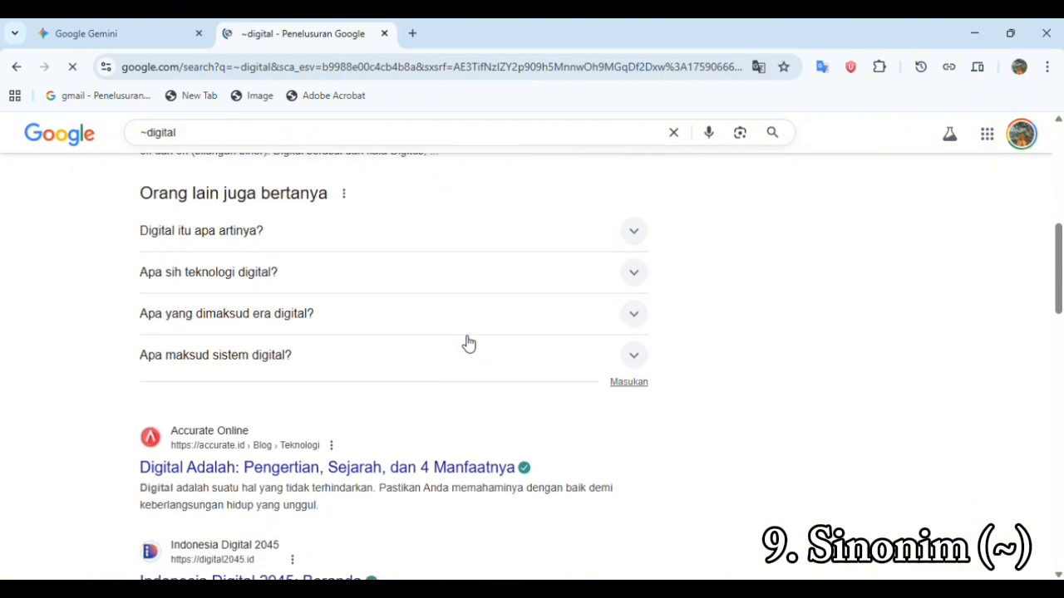
scroll(468, 343, down, 5)
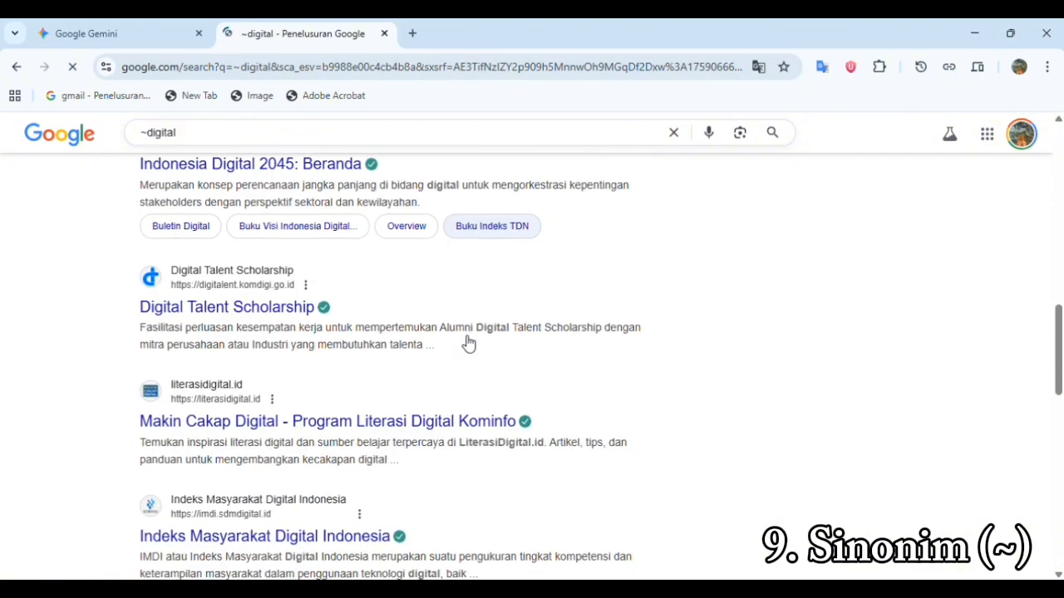
scroll(464, 341, down, 3)
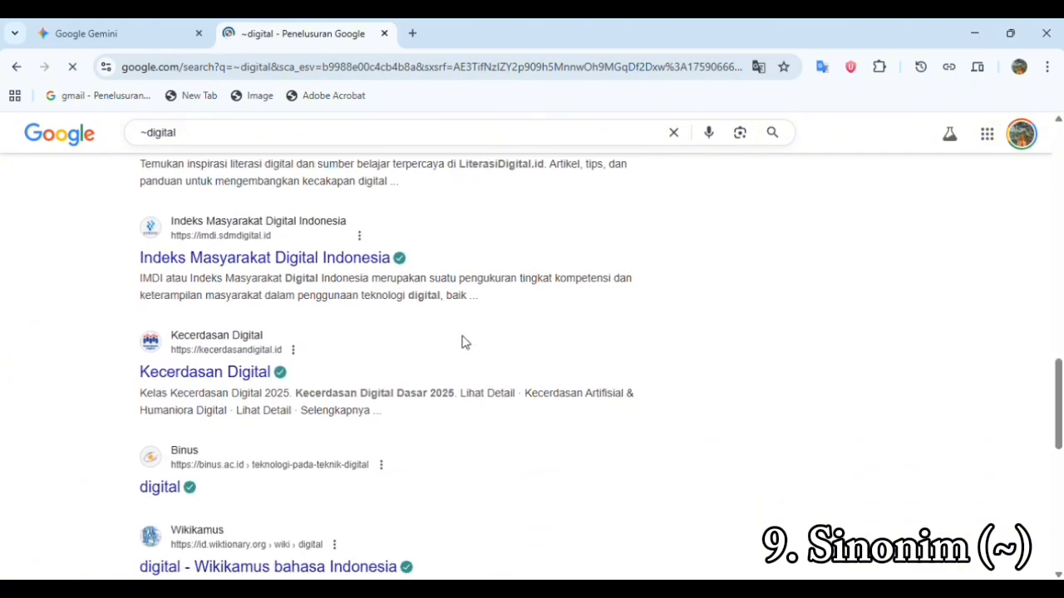
scroll(464, 343, down, 6)
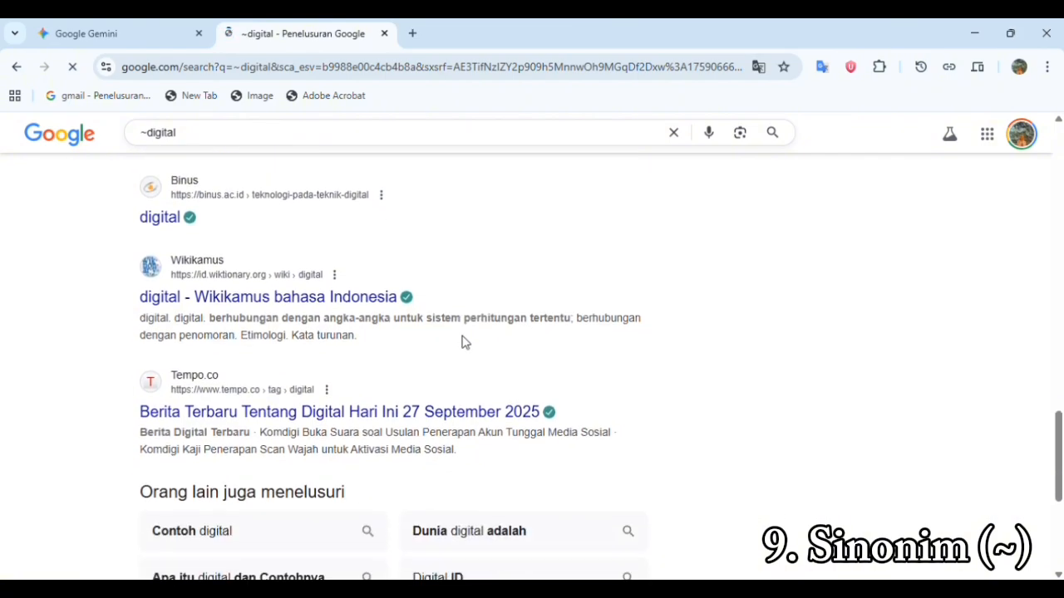
scroll(468, 343, up, 15)
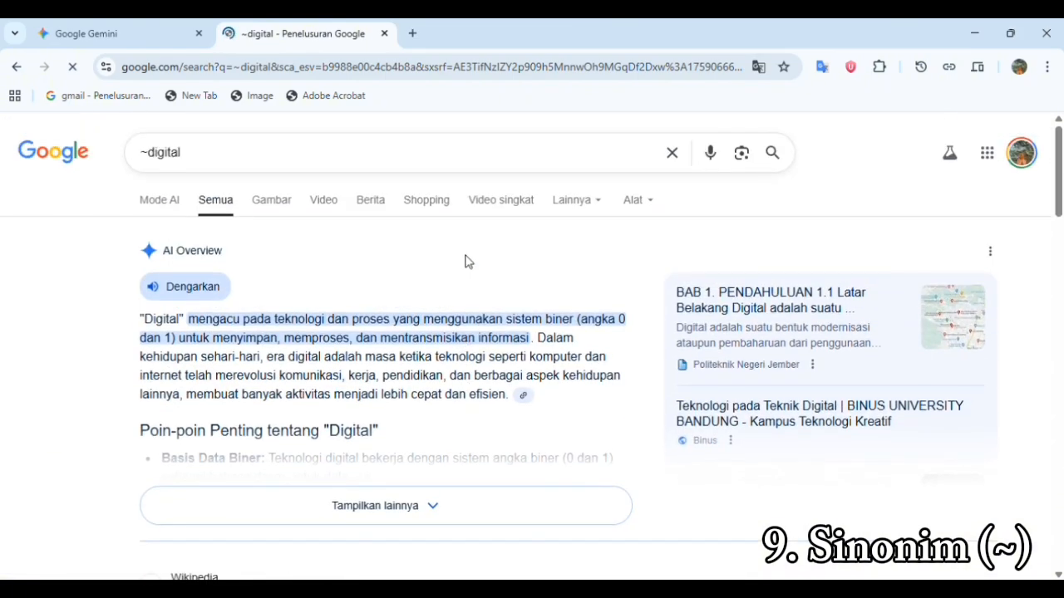
click(674, 154)
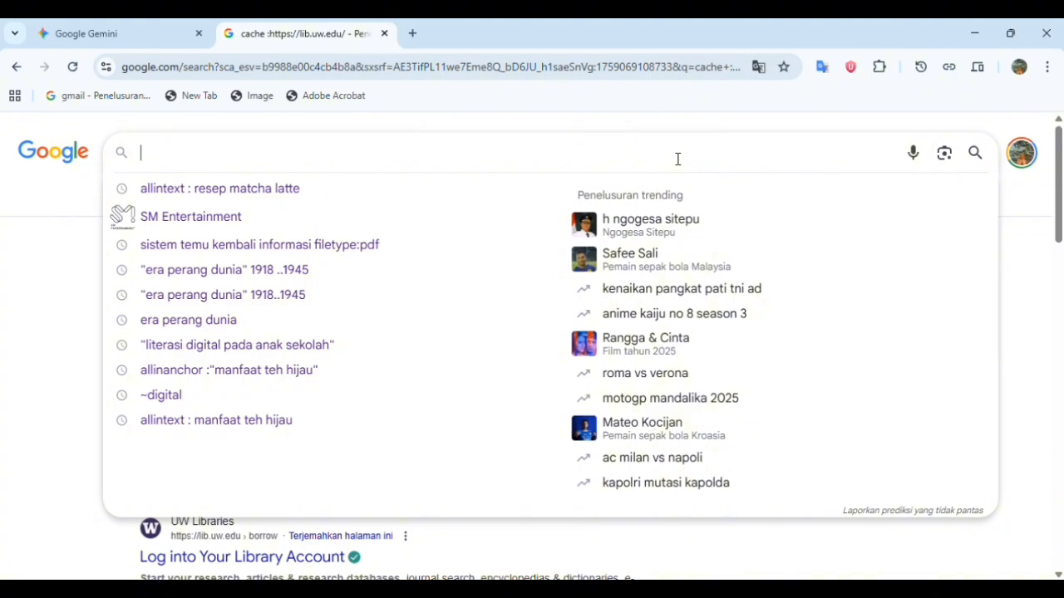
text(site)
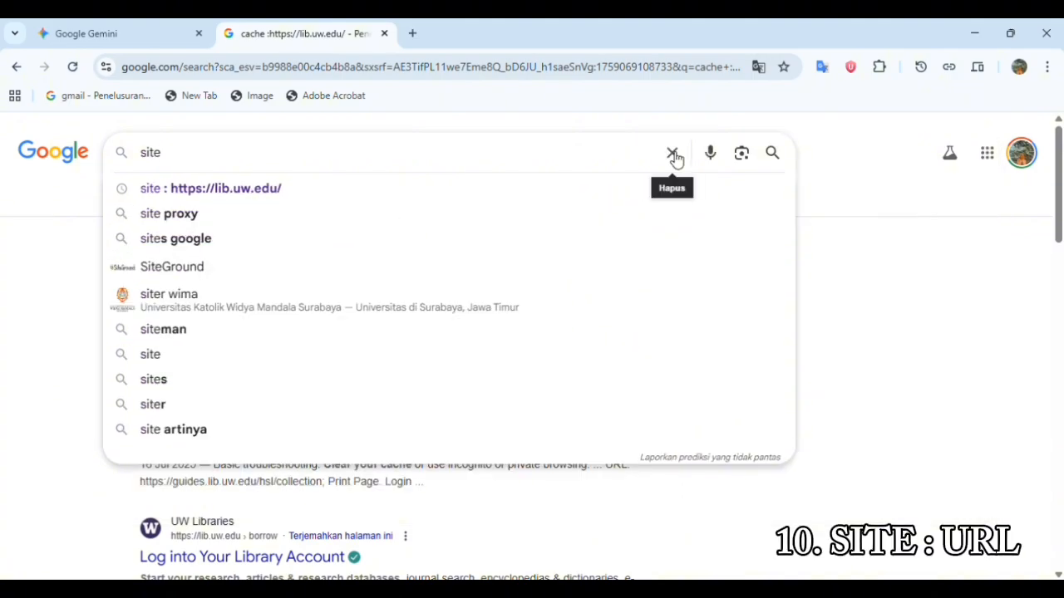
click(275, 190)
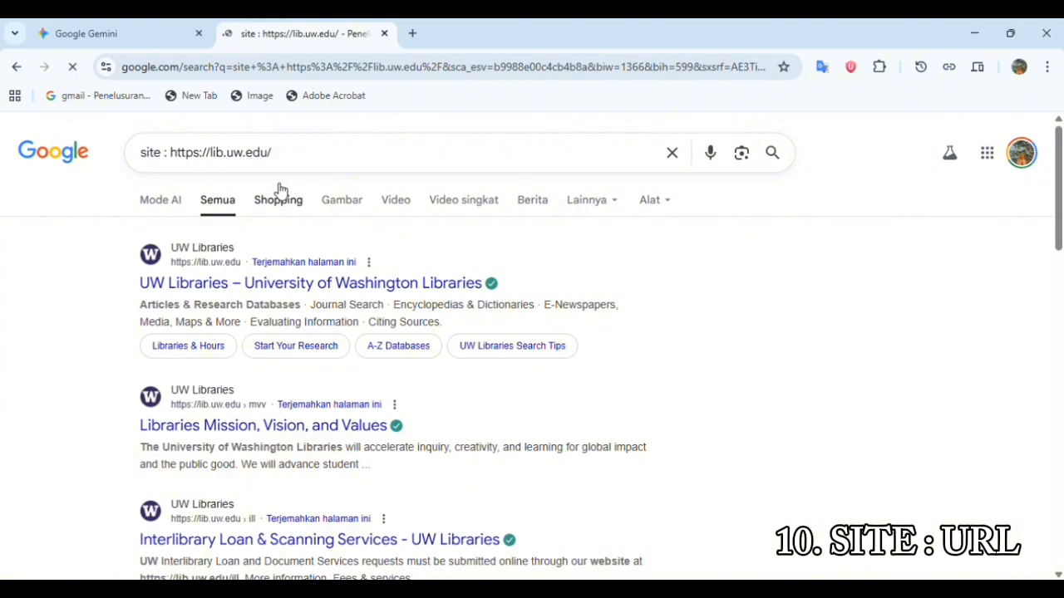
- Highlight the URL in the query and look through the site search results, checking which pages are from lib.uw.edu
drag(177, 154, 296, 158)
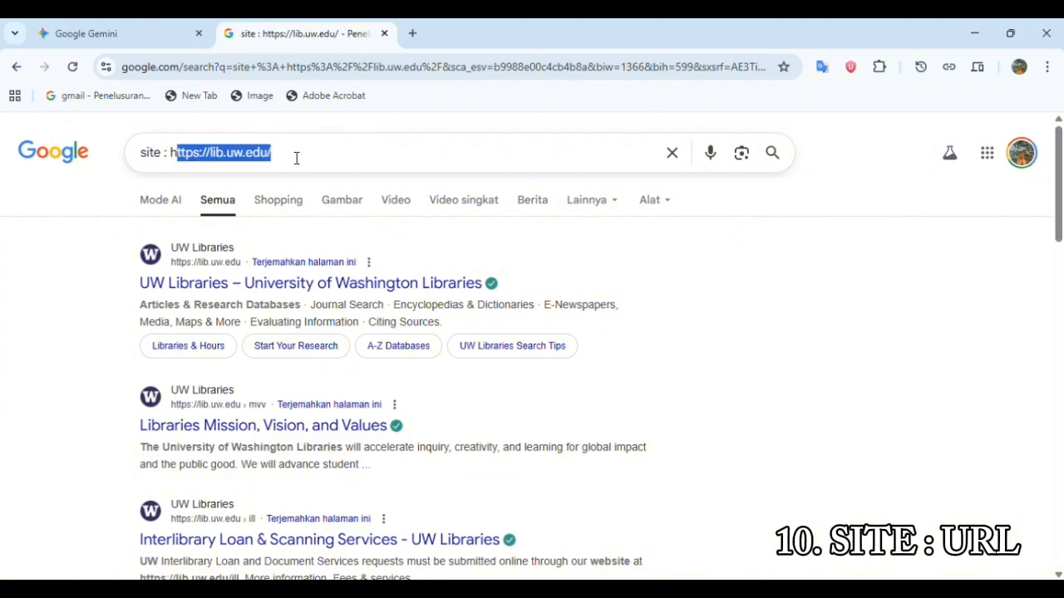
scroll(327, 335, down, 10)
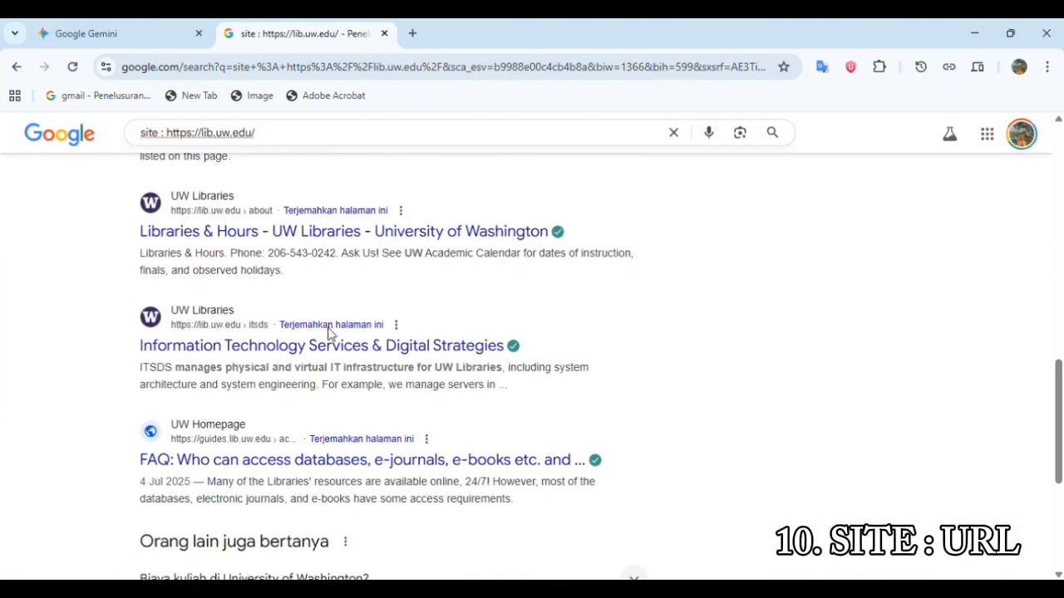
scroll(328, 335, down, 3)
scroll(328, 332, up, 8)
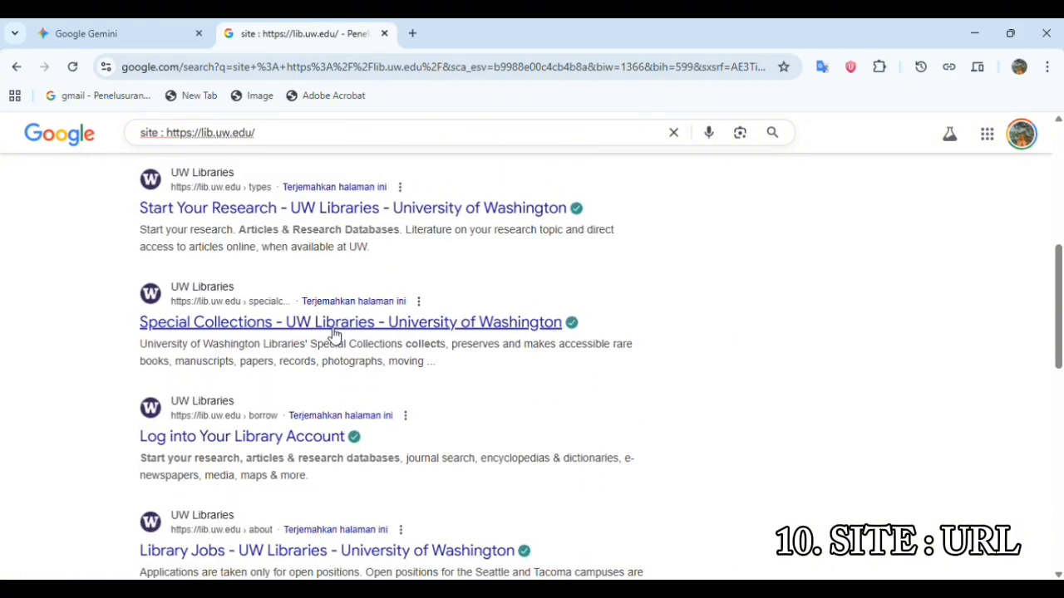
scroll(332, 334, up, 10)
- Replace the query with "allinurl:cara mencuci sepatu" and run the search
click(668, 156)
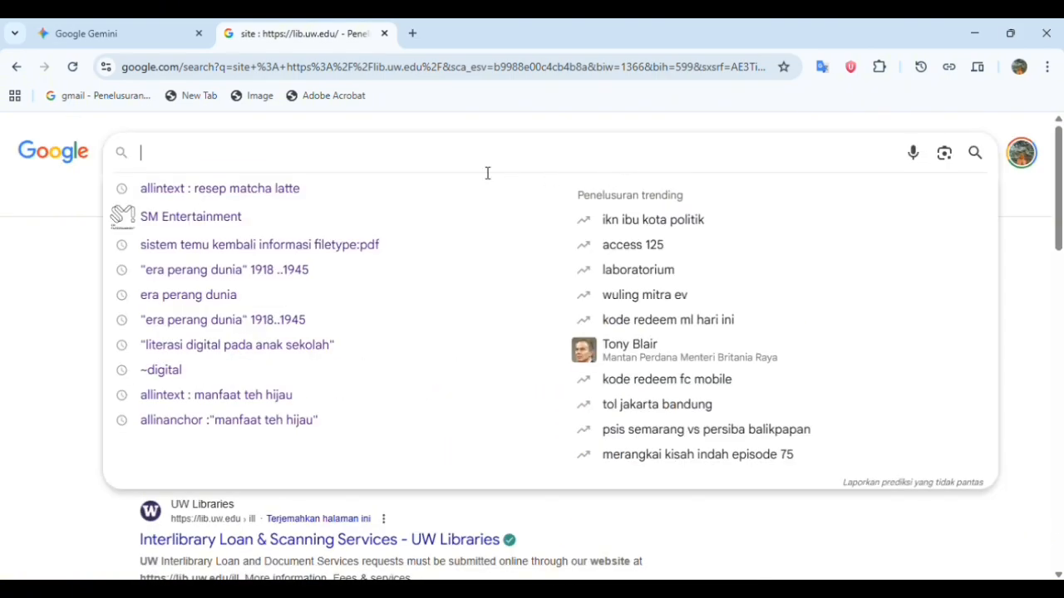
text(allin)
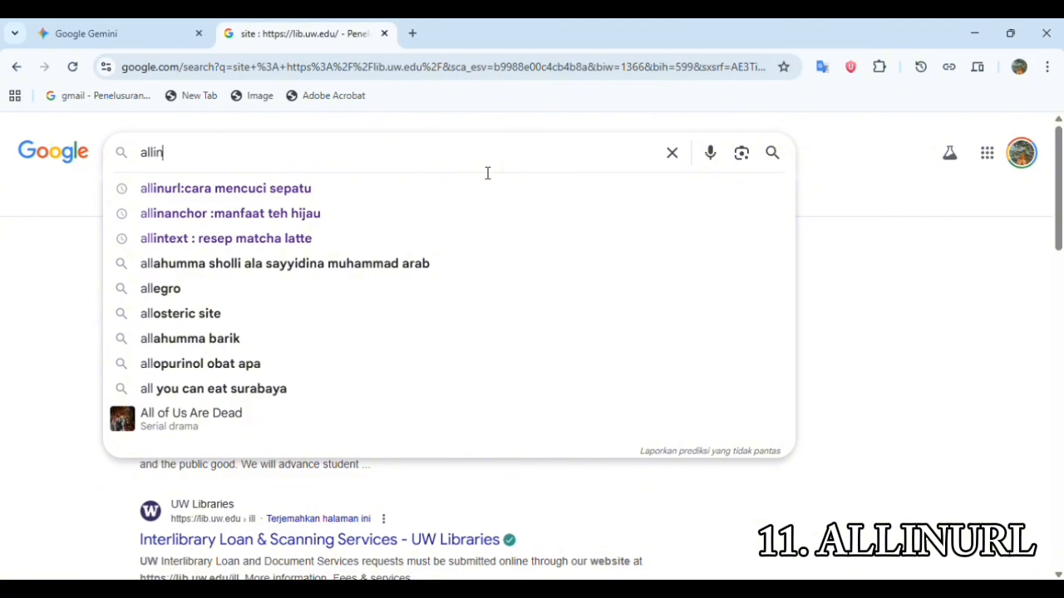
click(376, 191)
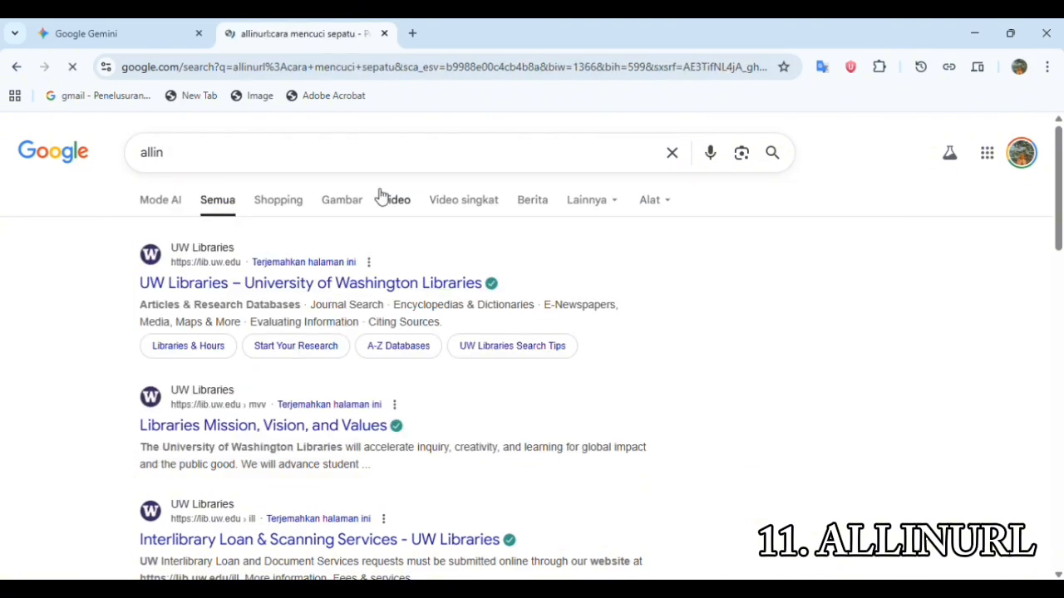
- Look through the allinurl results, checking the page addresses and titles for the words cara mencuci sepatu
scroll(419, 308, down, 3)
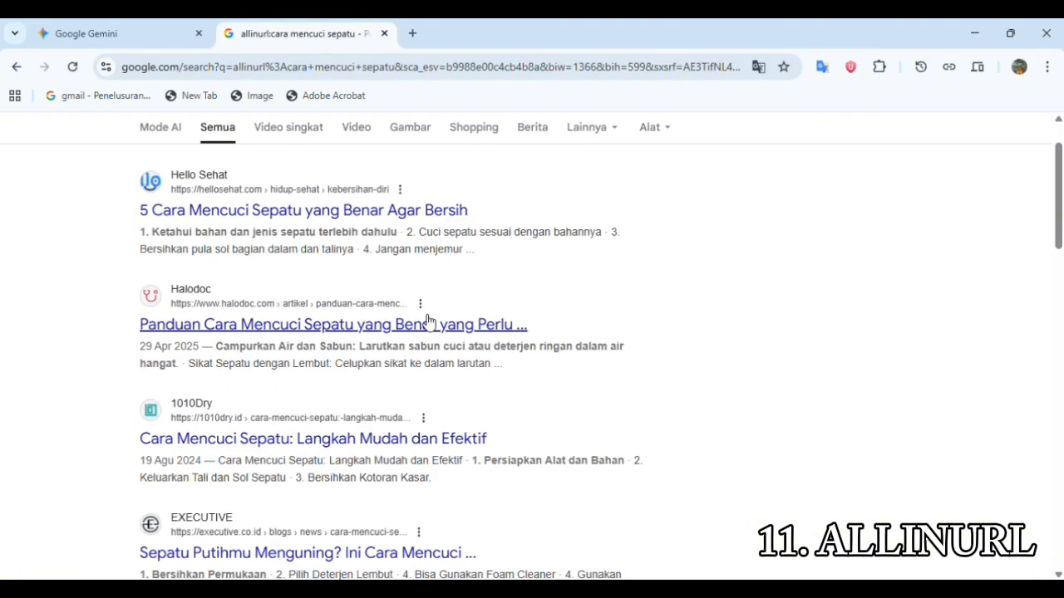
scroll(424, 319, down, 3)
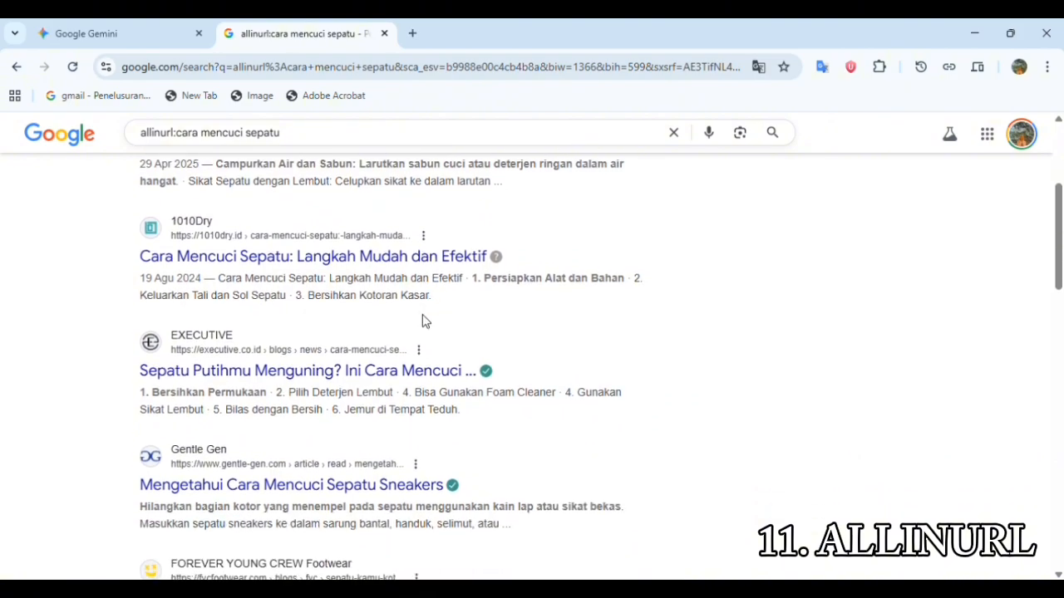
scroll(422, 318, down, 5)
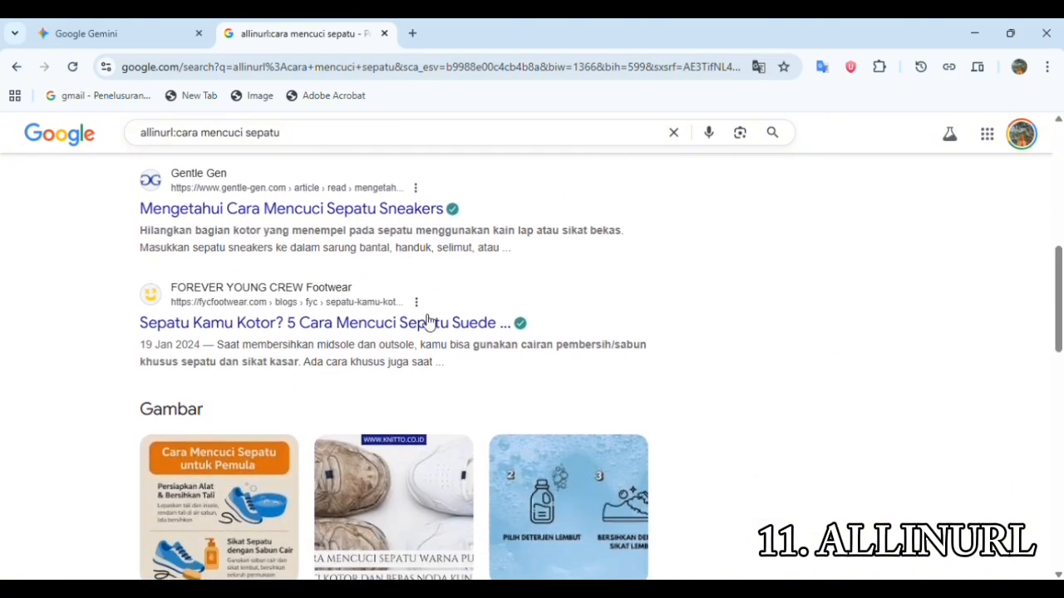
scroll(423, 321, up, 2)
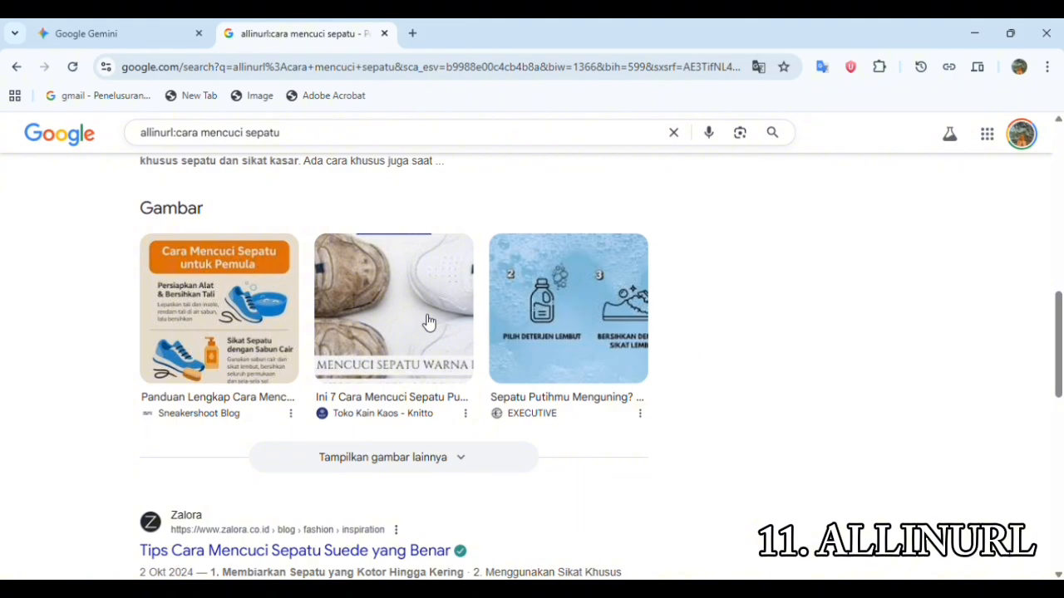
scroll(429, 321, up, 10)
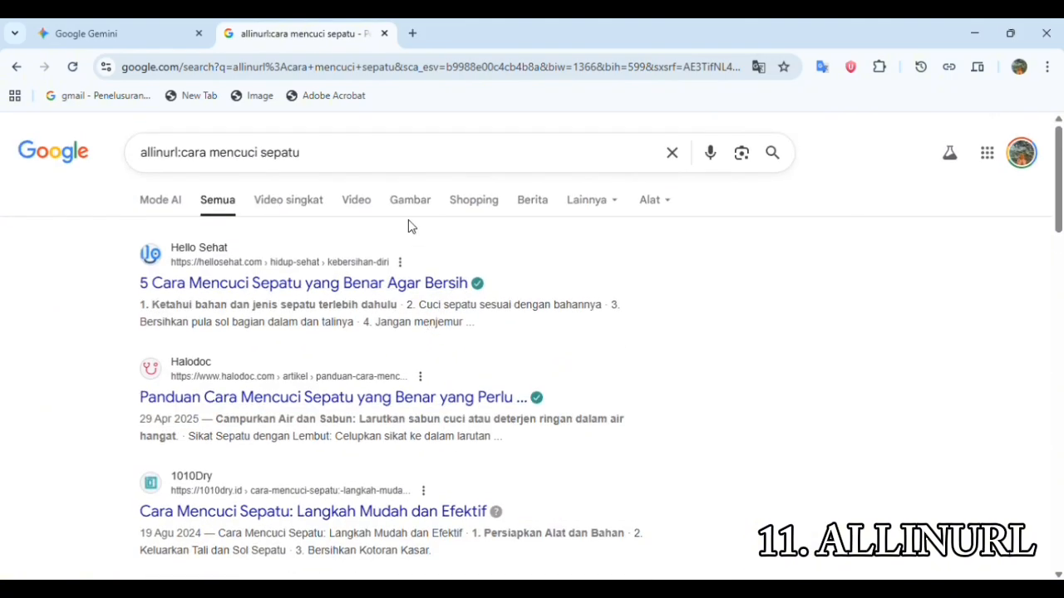
scroll(349, 403, down, 1)
scroll(349, 408, up, 1)
- Replace the query with "allintext : resep matcha latte" and run the search
click(675, 155)
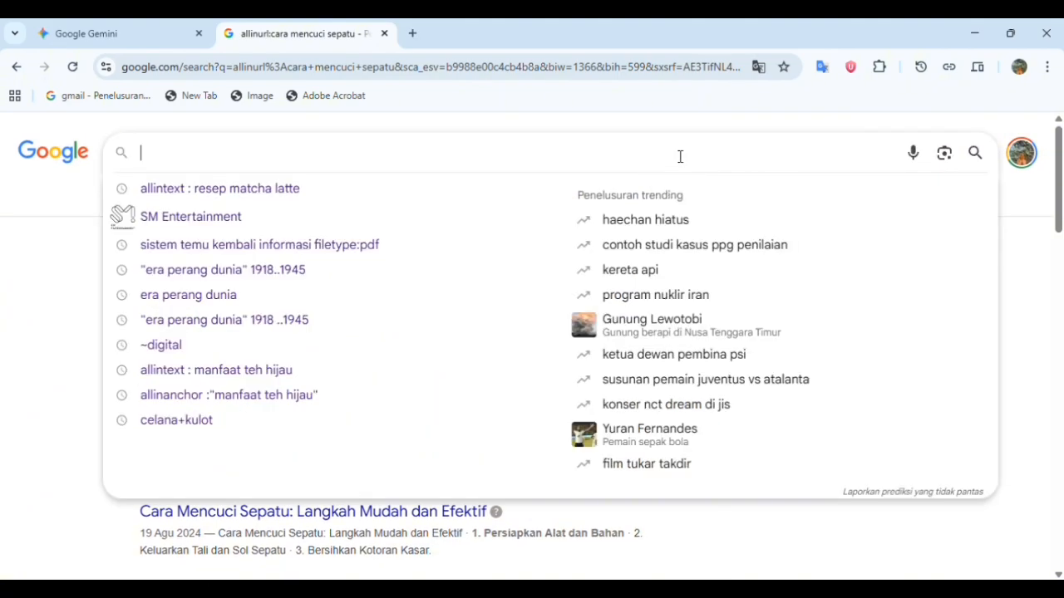
text(all)
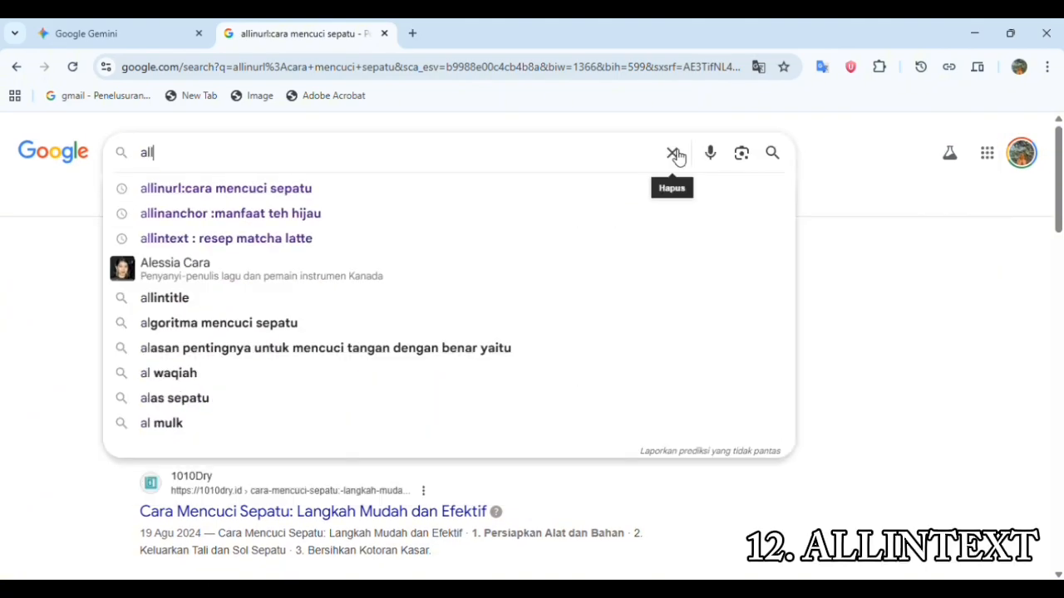
text(in)
click(363, 239)
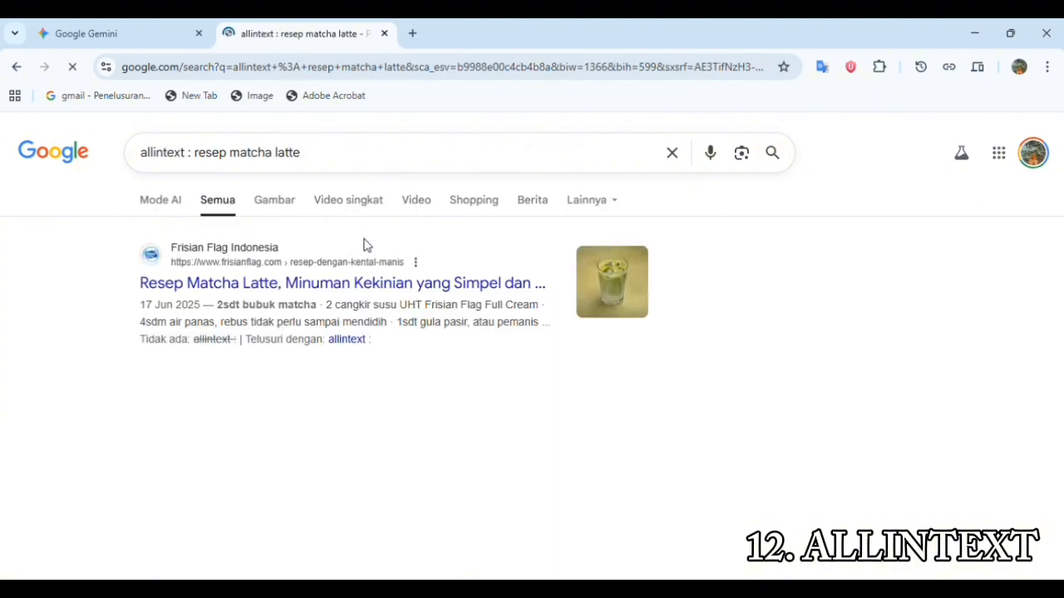
- Open the result "Resep Matcha Latte Lezat Ala Rich's" and close the cookie notice on its page
scroll(364, 378, down, 1)
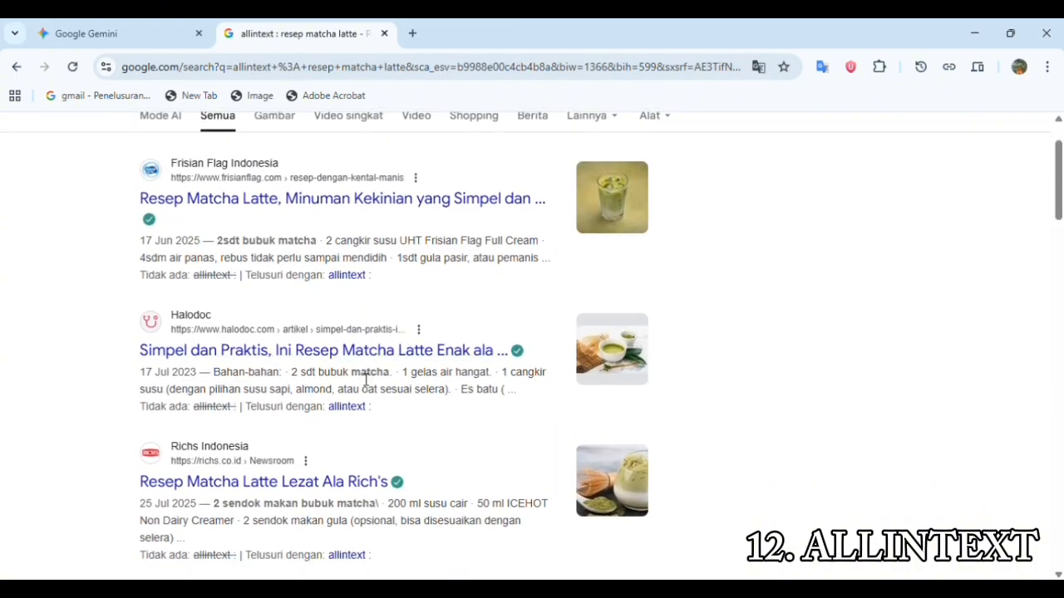
scroll(366, 380, down, 1)
click(349, 422)
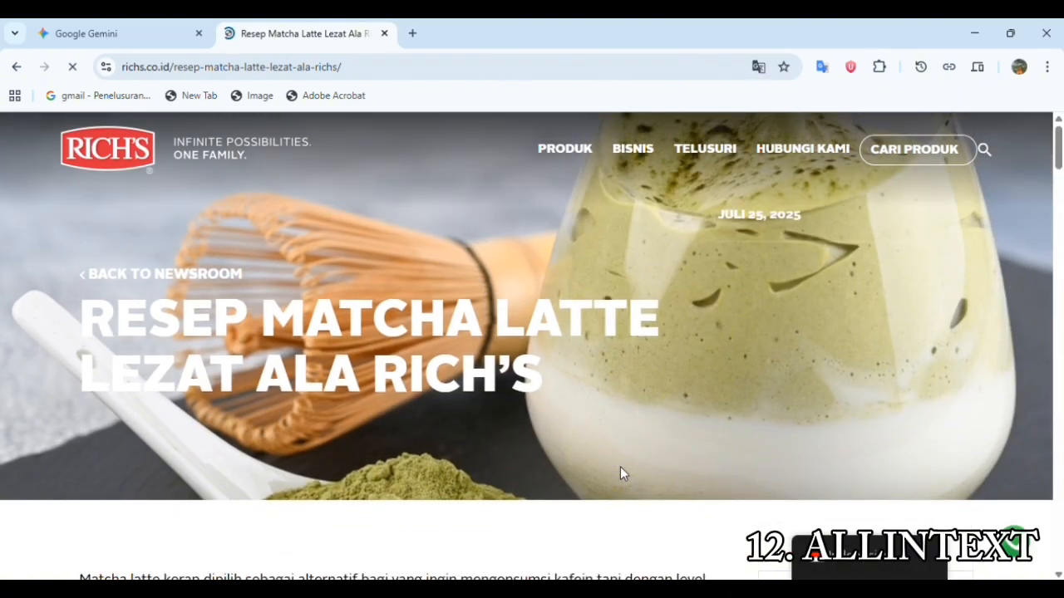
scroll(620, 468, down, 3)
scroll(625, 474, down, 4)
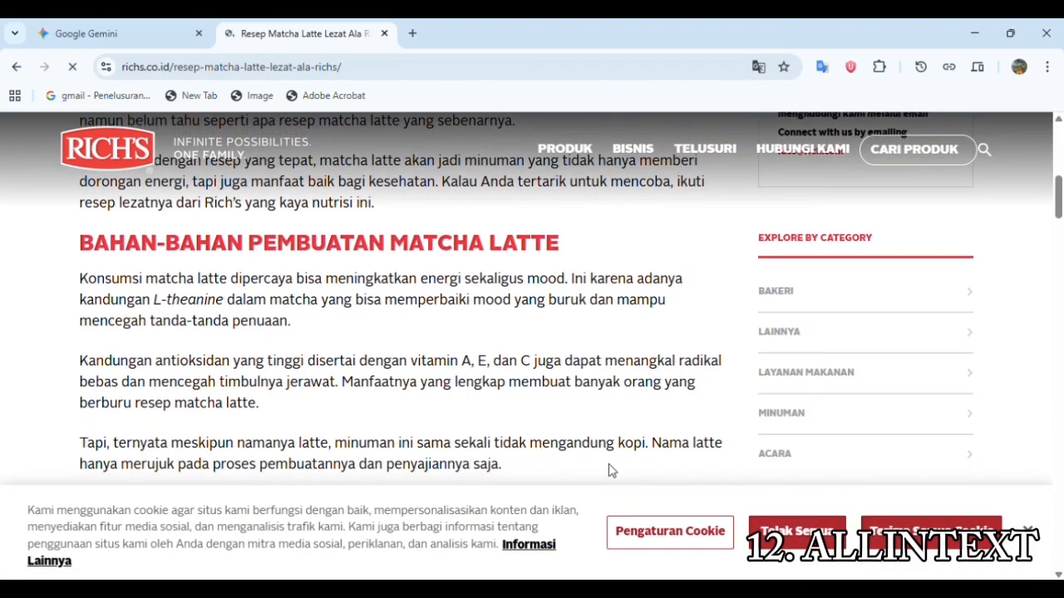
scroll(461, 384, up, 1)
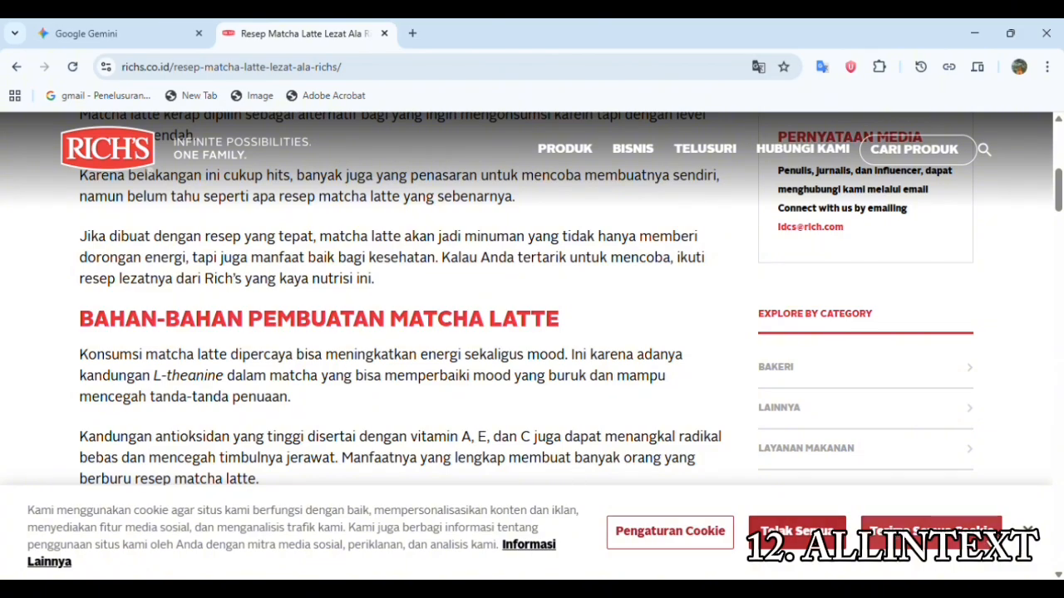
click(1029, 530)
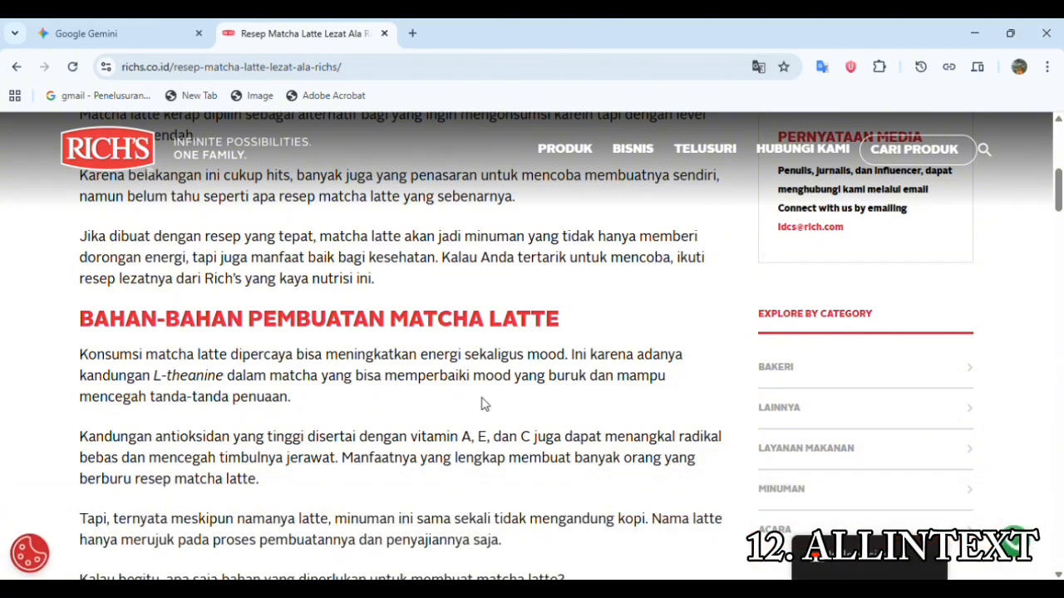
- Read through the Rich's matcha latte article, examining the ingredients, preparation steps and creamer sections for the searched words
scroll(485, 404, down, 15)
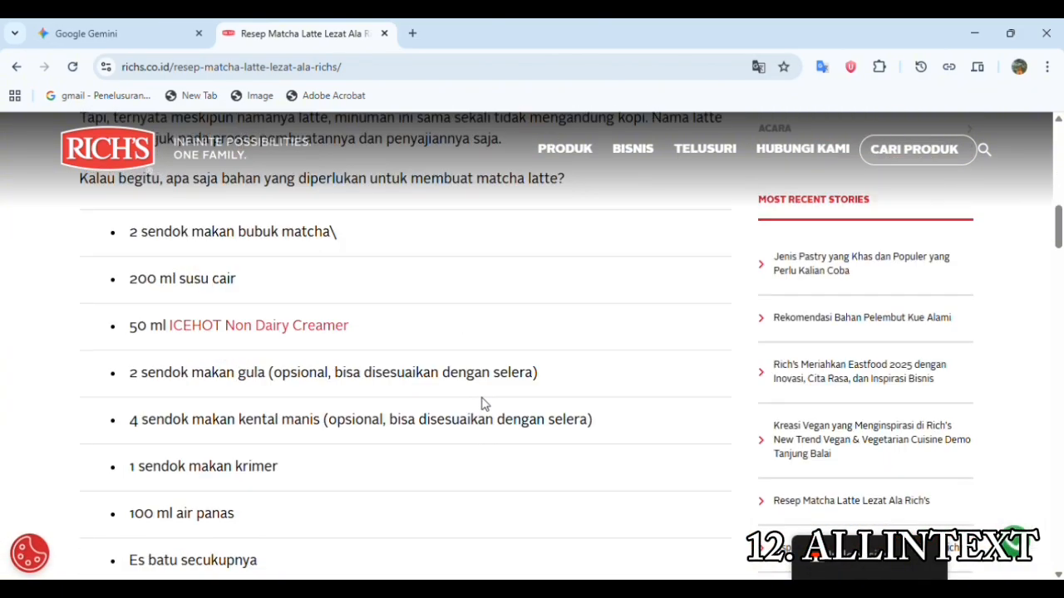
scroll(486, 404, down, 1)
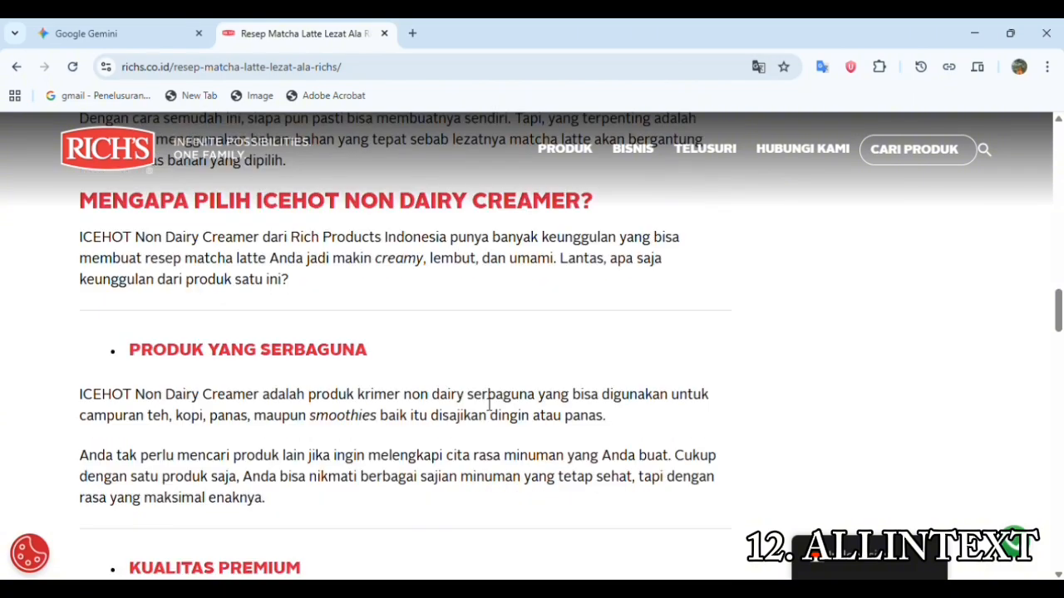
scroll(488, 405, up, 6)
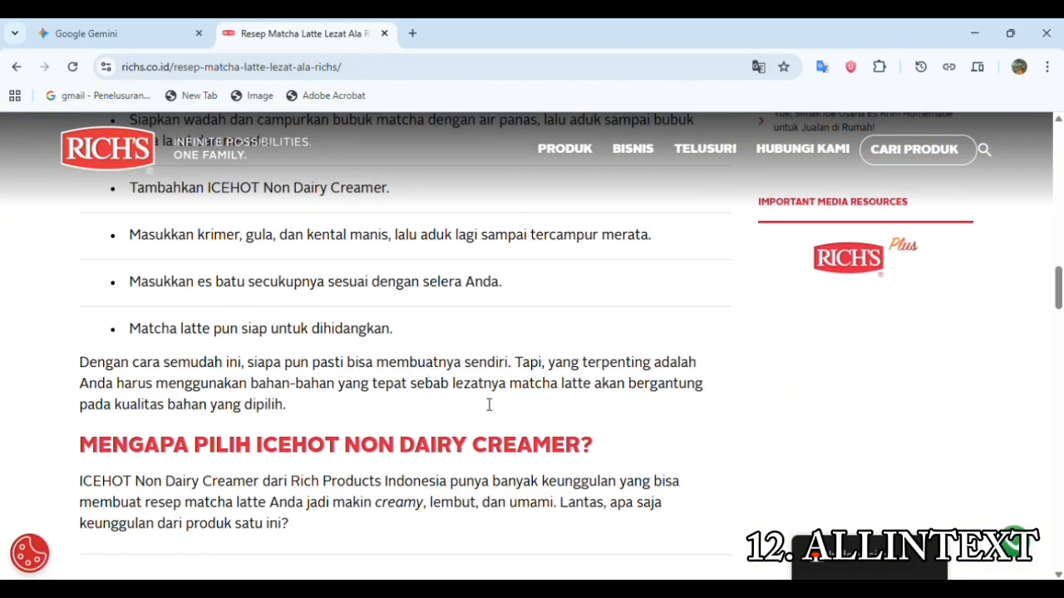
scroll(489, 405, down, 17)
scroll(489, 404, down, 5)
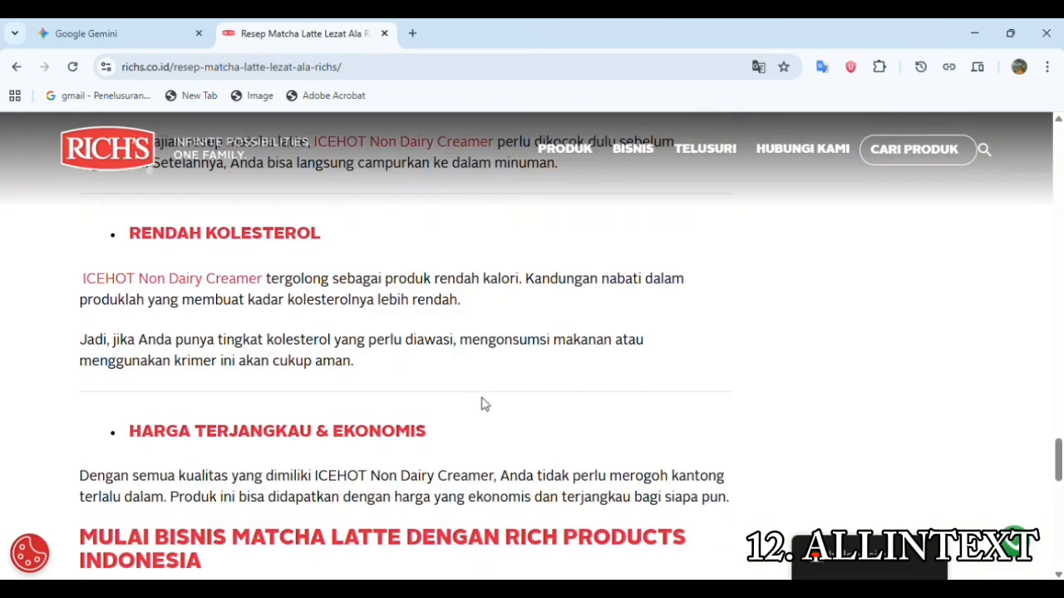
scroll(490, 406, up, 10)
scroll(220, 447, up, 12)
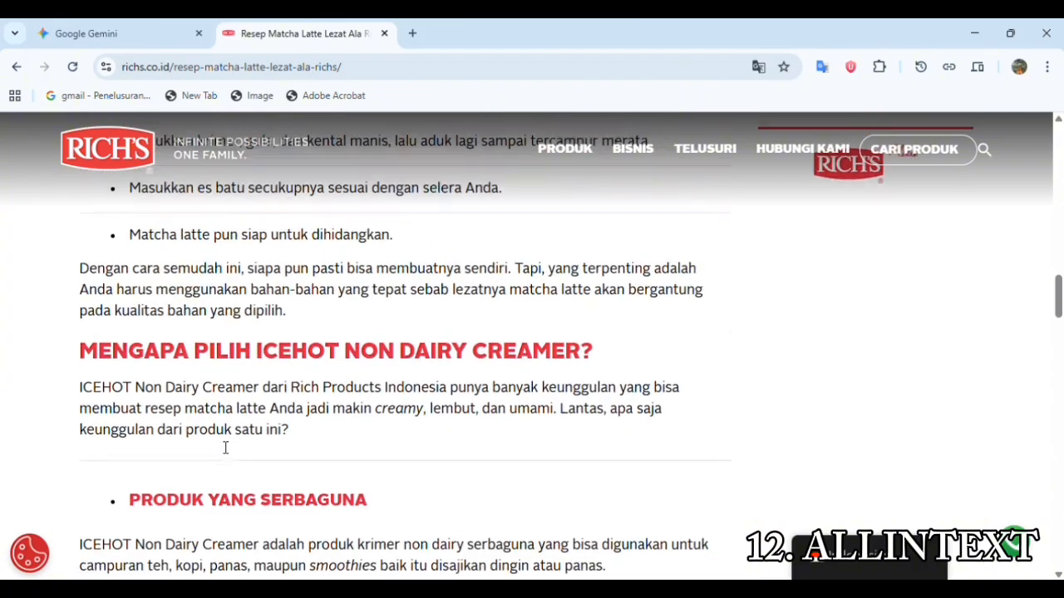
scroll(220, 446, up, 8)
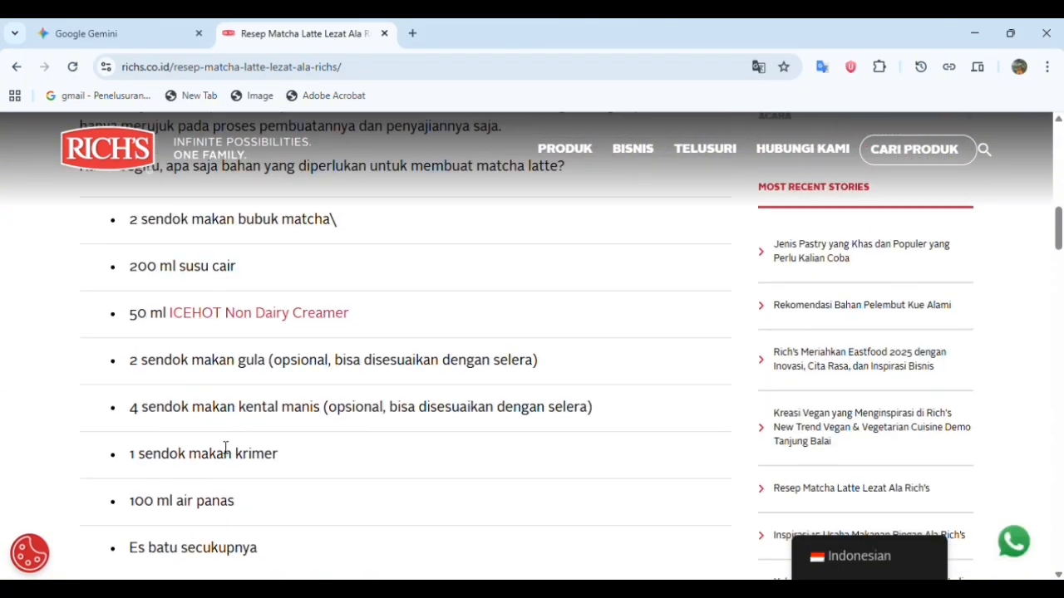
- Return to the search results, replace the query with "allinanchor :manfaat teh hijau" and run the search
click(16, 67)
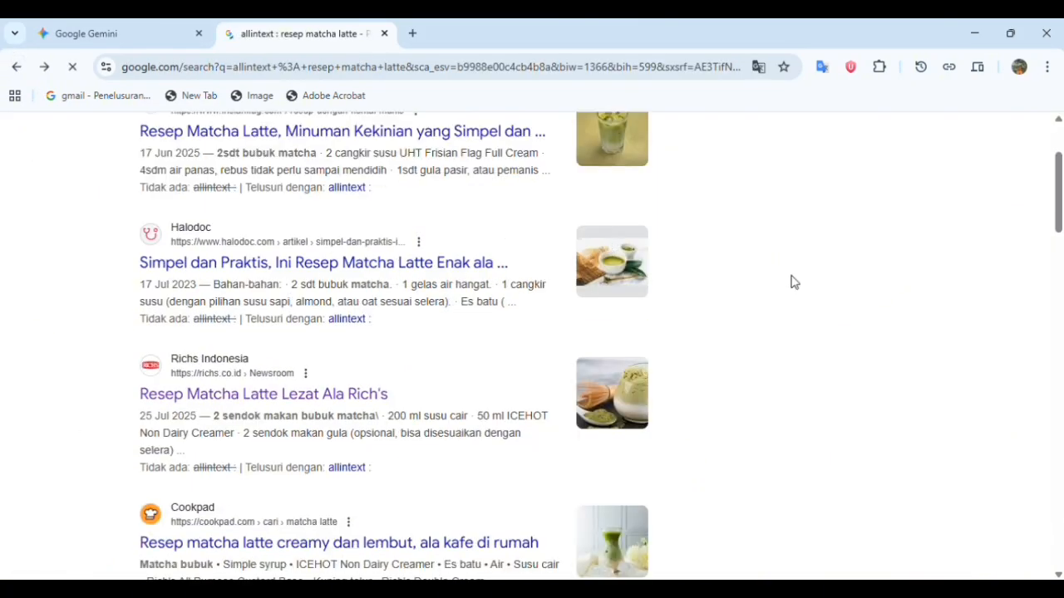
scroll(793, 280, up, 3)
click(672, 153)
text(all)
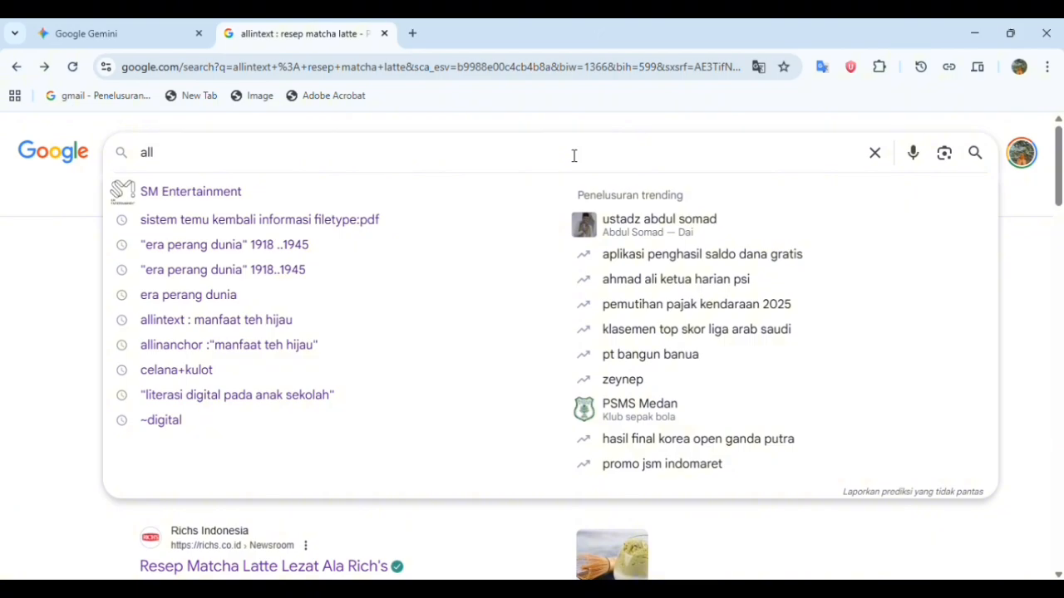
text(inac)
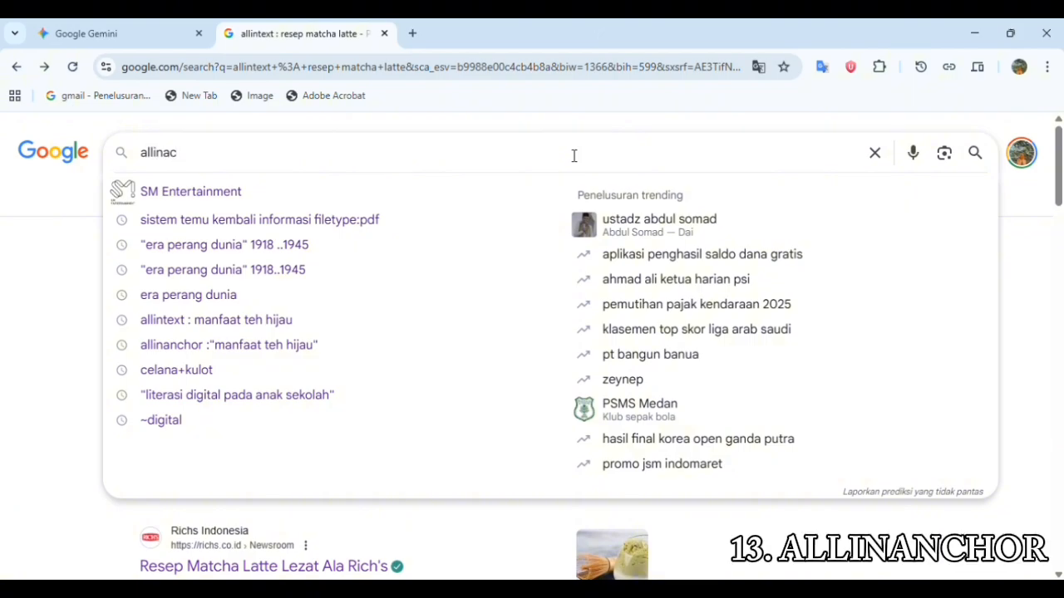
key(BackSpace)
text(nch)
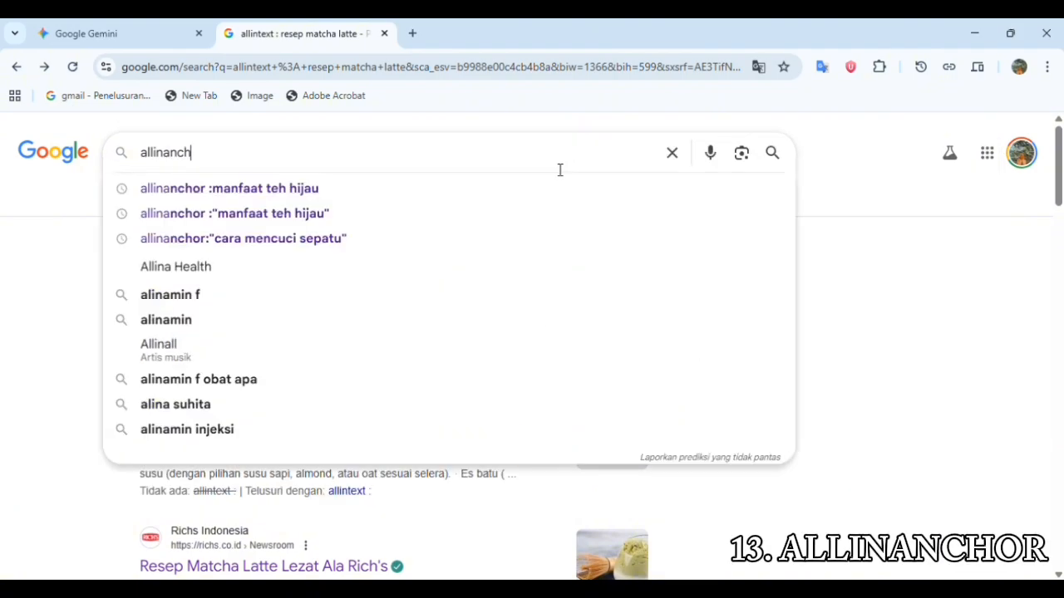
key(Return)
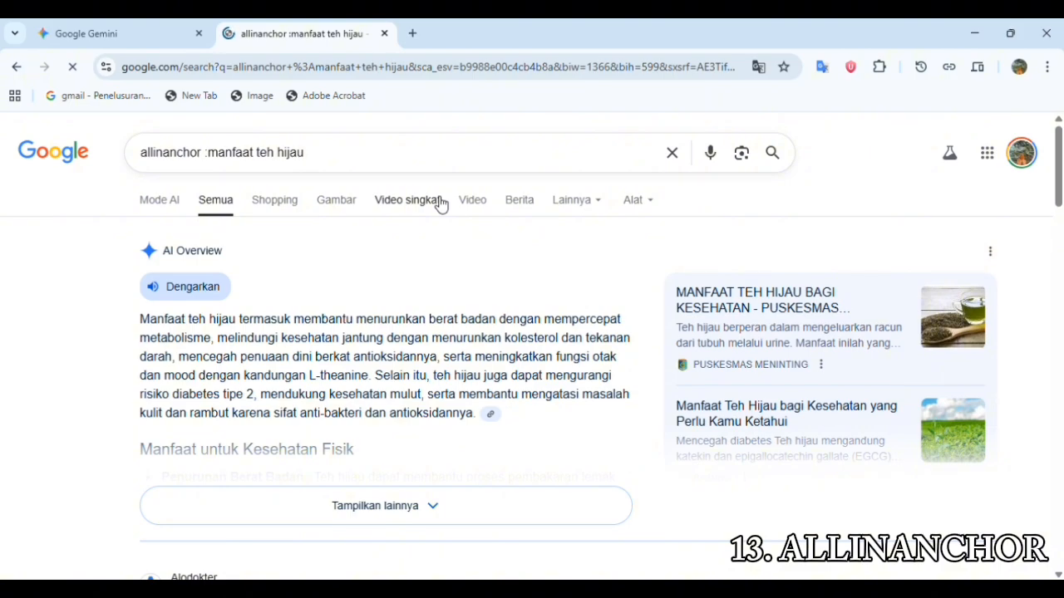
- Look through the allinanchor results for "manfaat teh hijau", examining the titles and snippets for the searched words
scroll(382, 292, down, 7)
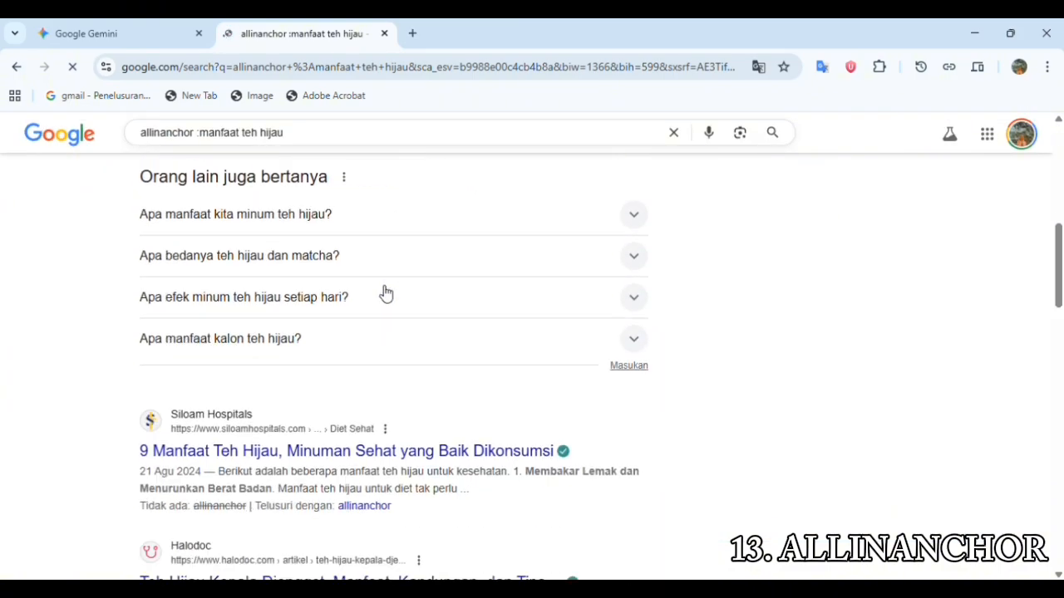
scroll(384, 292, down, 1)
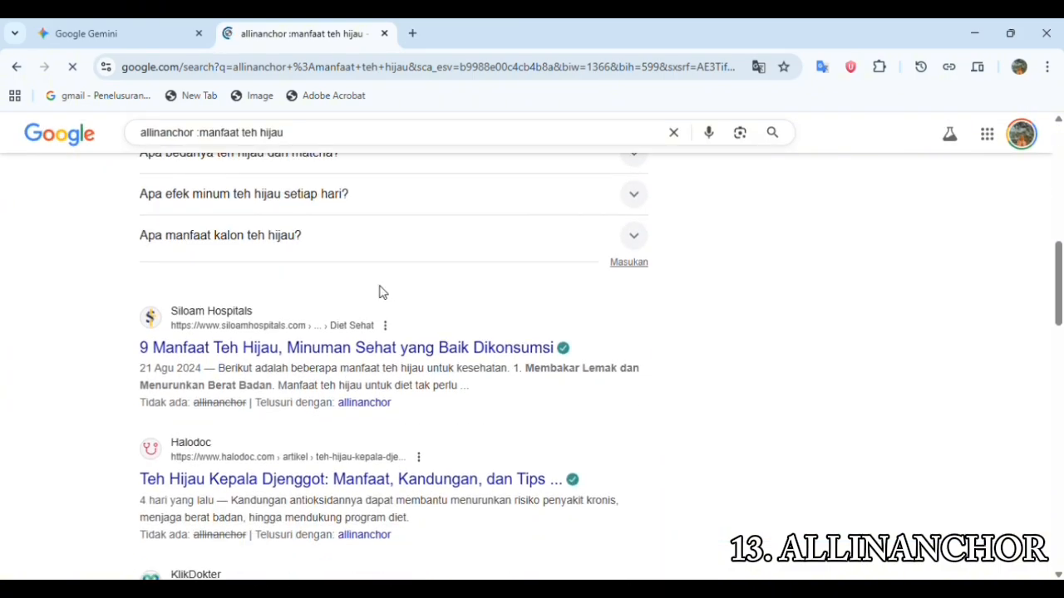
scroll(380, 295, down, 3)
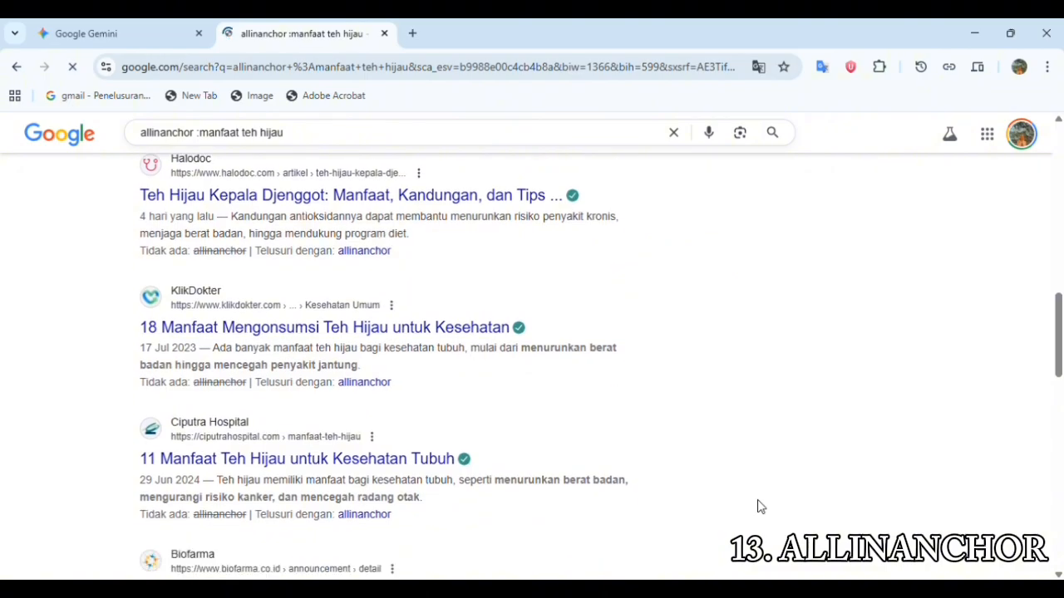
scroll(395, 403, down, 10)
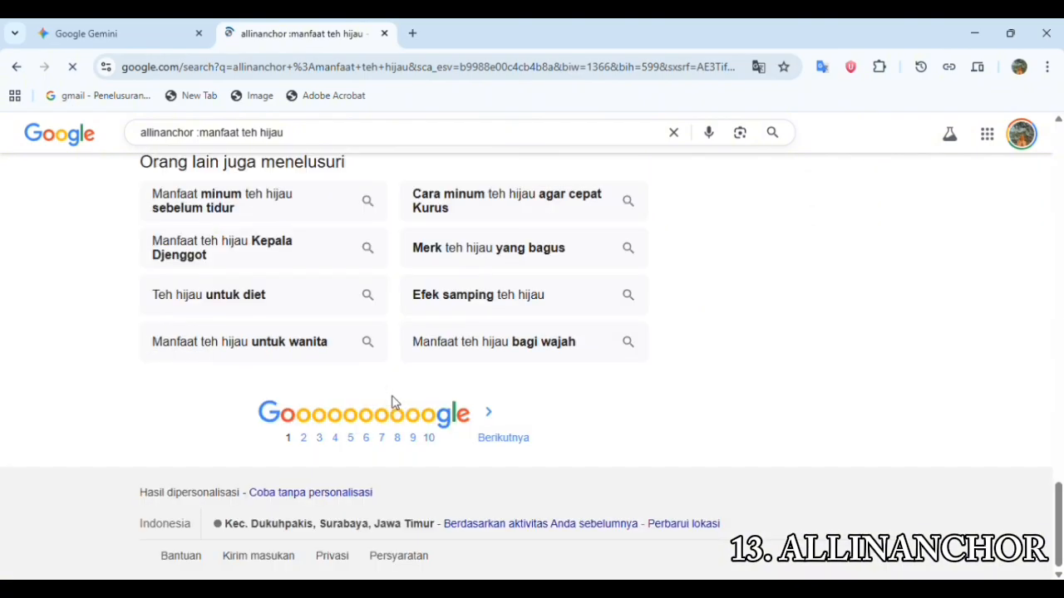
scroll(395, 403, up, 12)
scroll(395, 403, up, 8)
scroll(394, 403, down, 12)
scroll(394, 403, up, 2)
scroll(395, 403, up, 2)
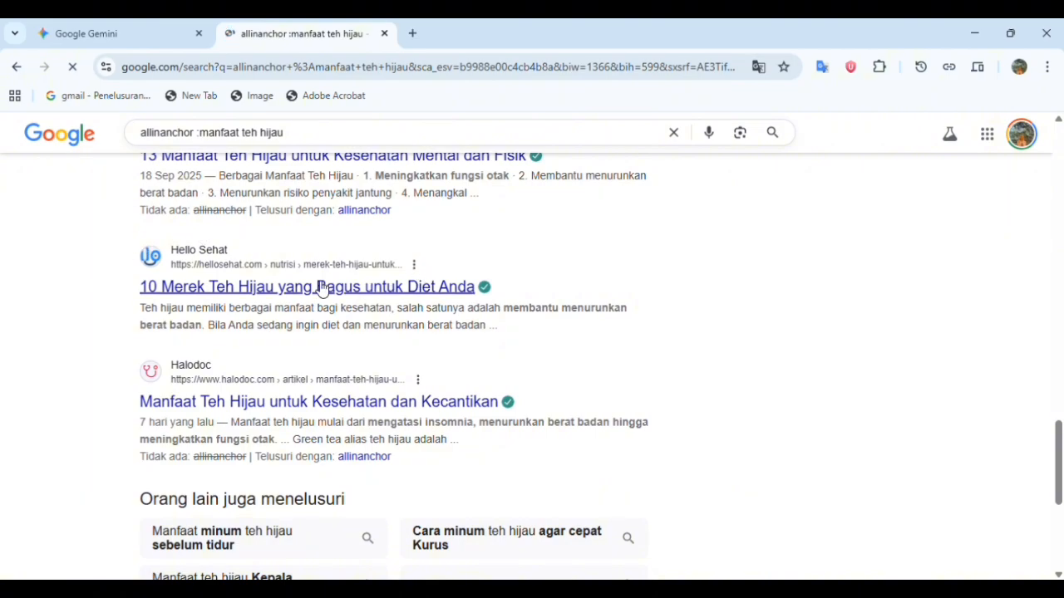
scroll(258, 270, up, 10)
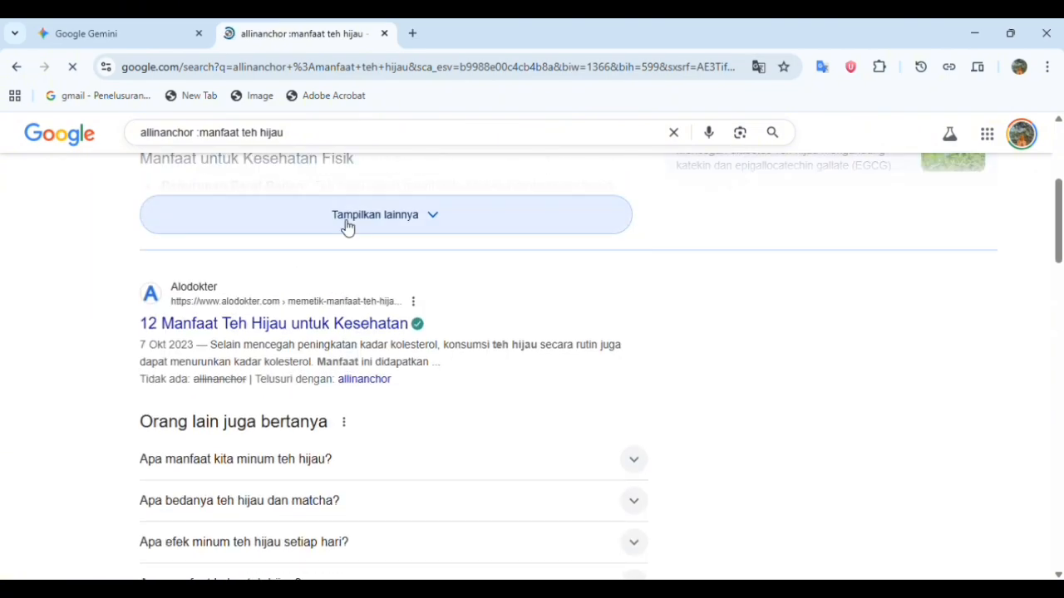
click(674, 158)
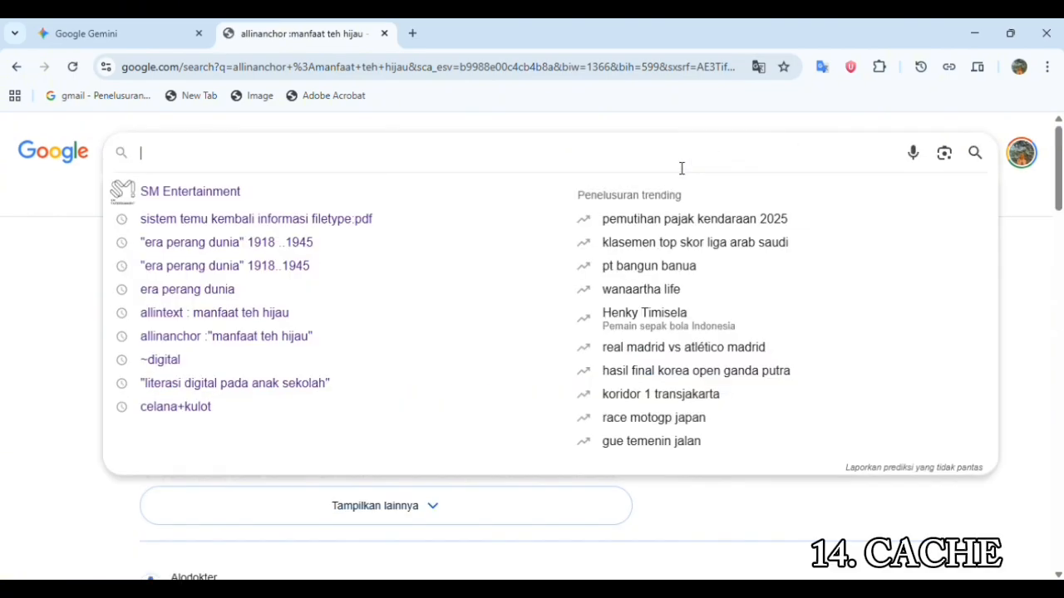
text(cac)
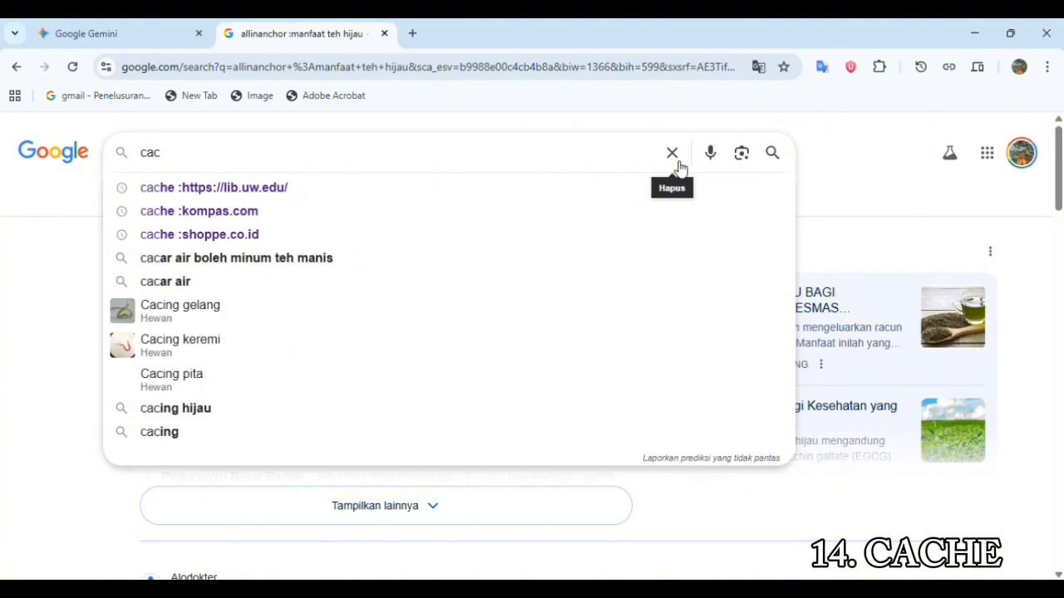
key(Return)
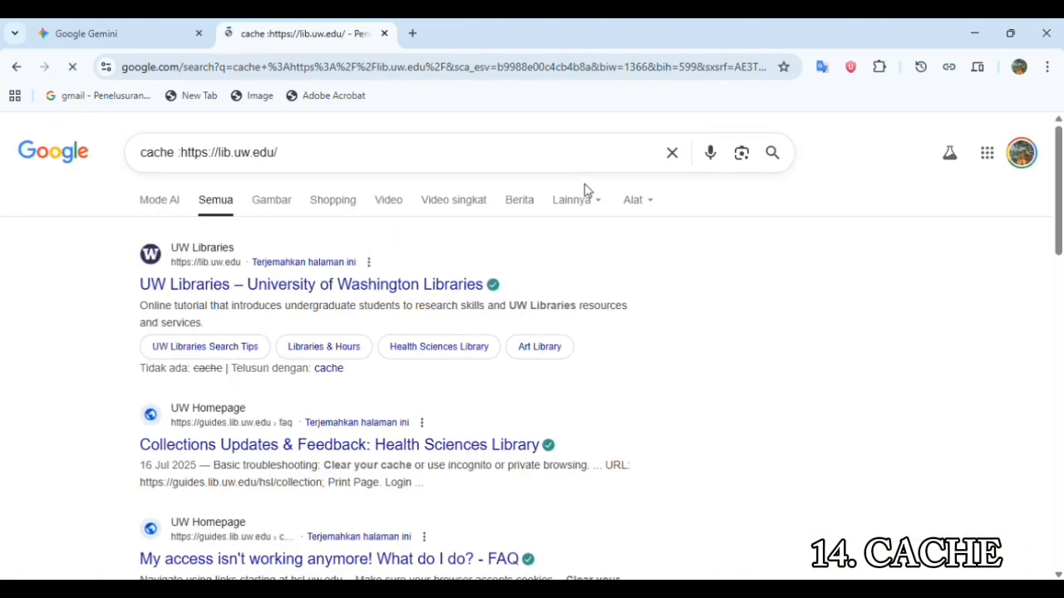
- Look through the results of the cache query, examining which sites and pages are listed for lib.uw.edu
scroll(536, 357, down, 2)
scroll(536, 358, down, 1)
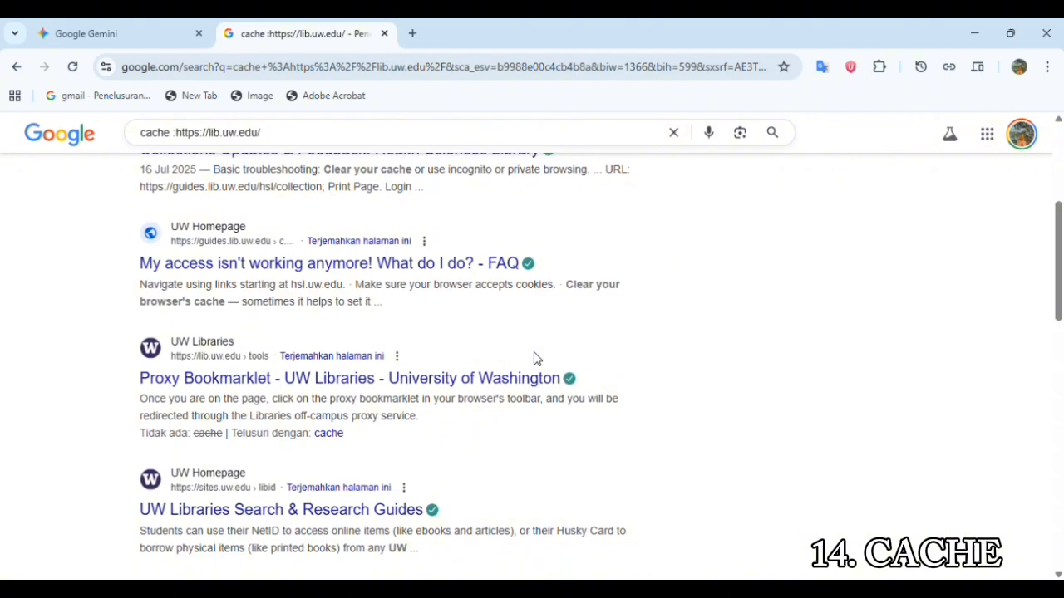
scroll(537, 357, down, 2)
scroll(536, 355, down, 2)
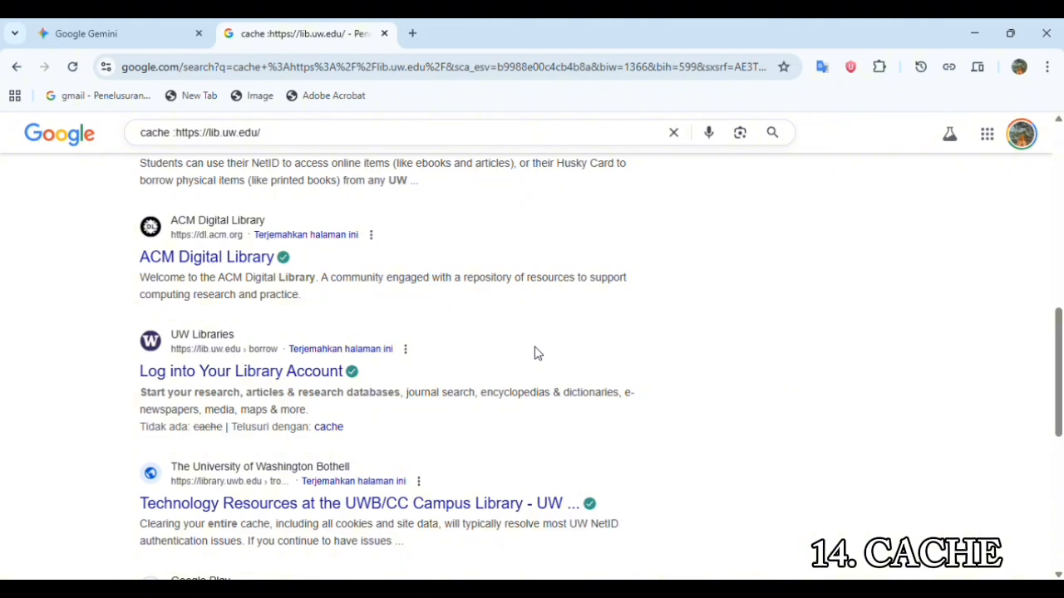
scroll(536, 354, up, 1)
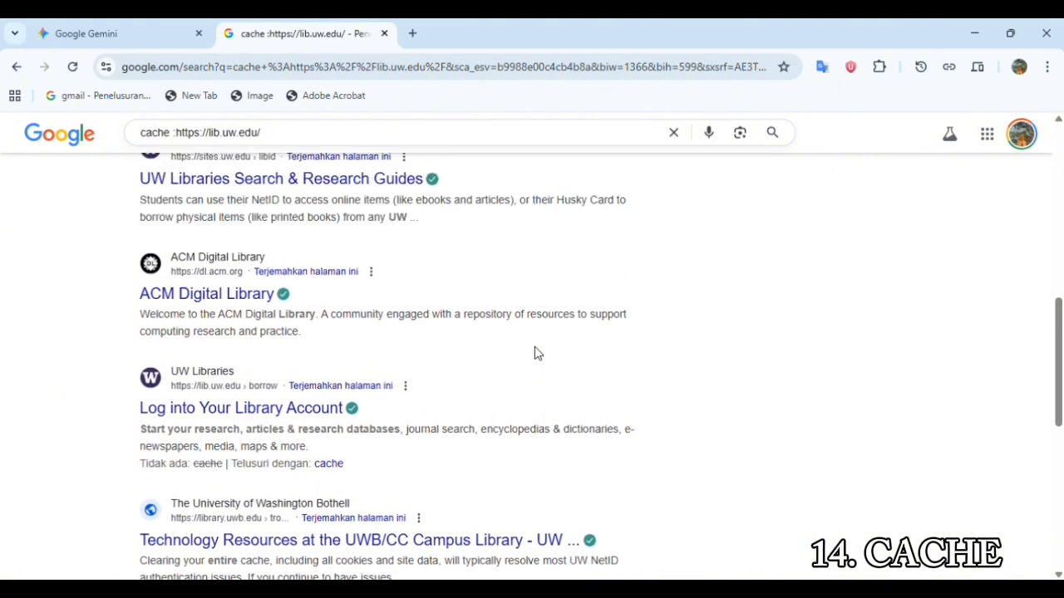
scroll(366, 328, down, 2)
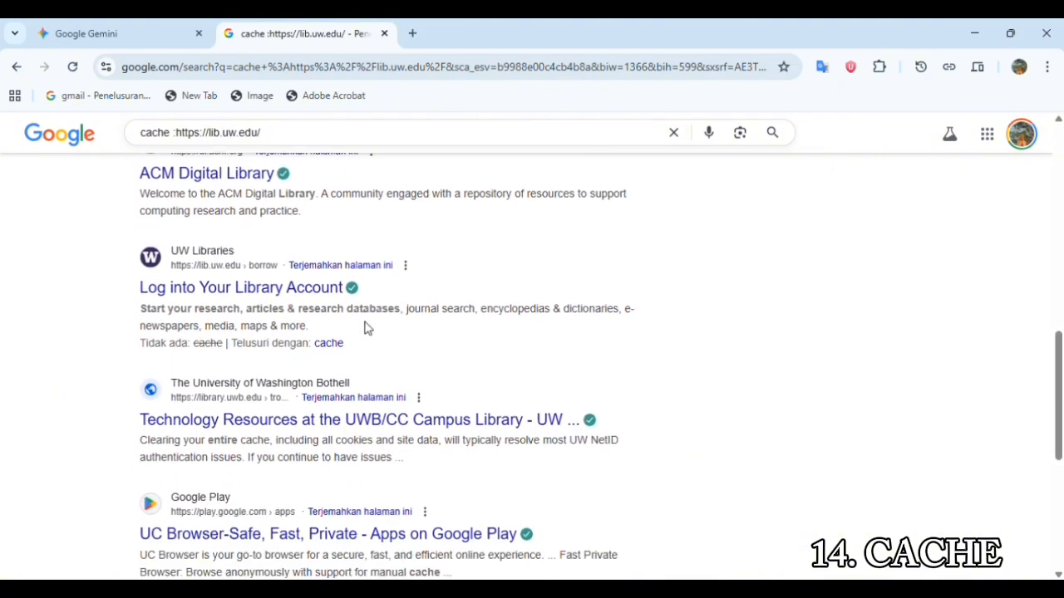
scroll(366, 328, down, 2)
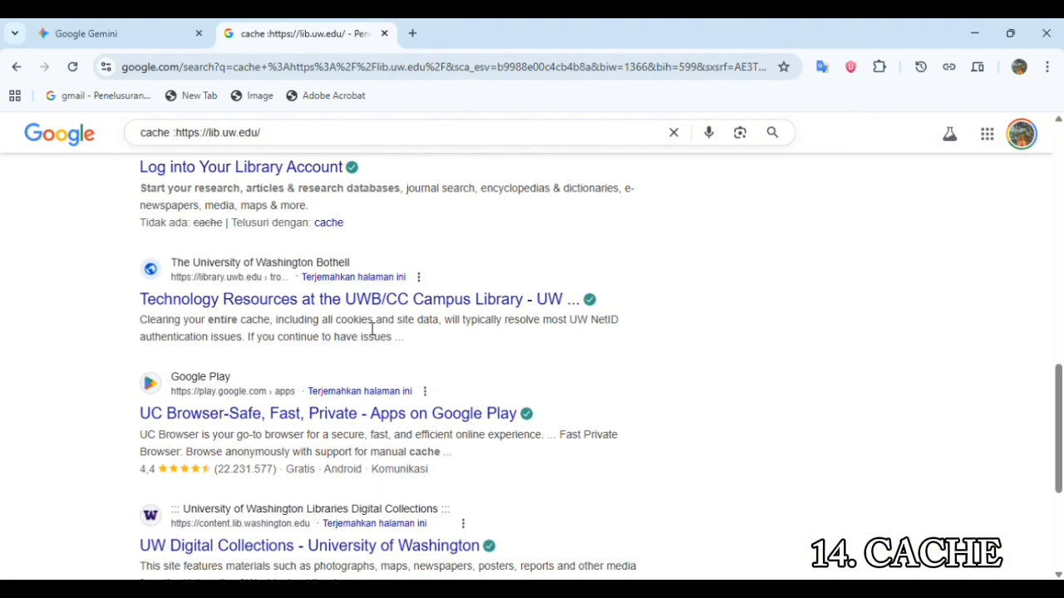
scroll(373, 328, down, 2)
scroll(370, 328, up, 9)
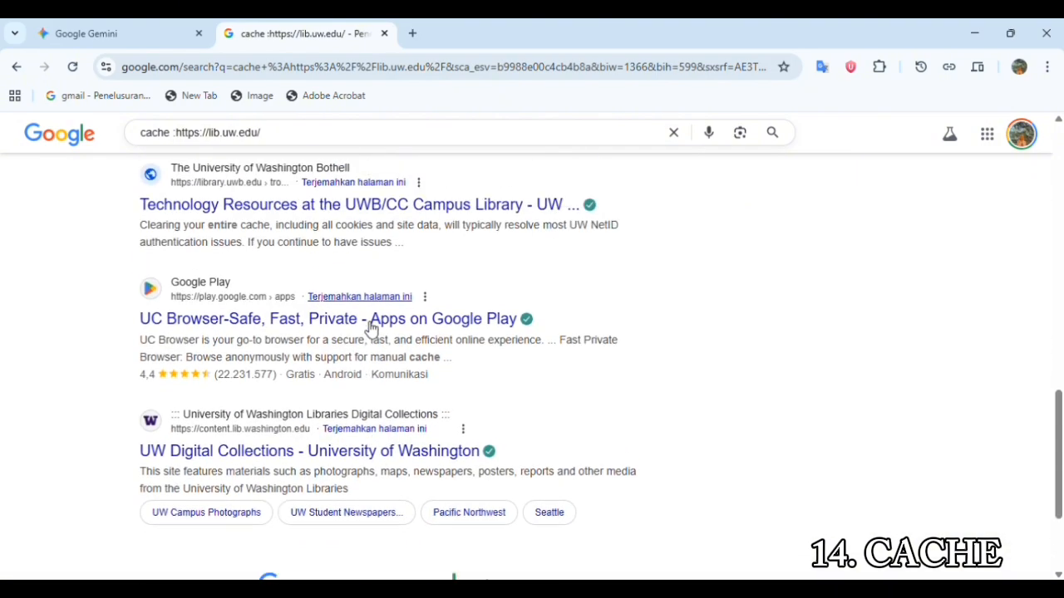
scroll(365, 328, up, 1)
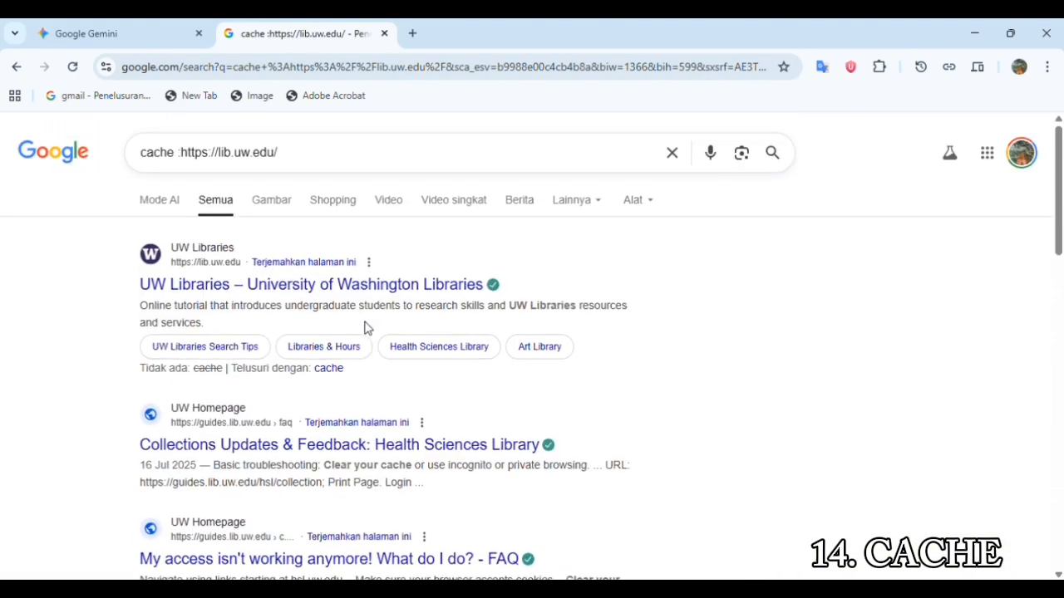
- Clear the search field, enter the query "define :angostura" and run the search
click(678, 157)
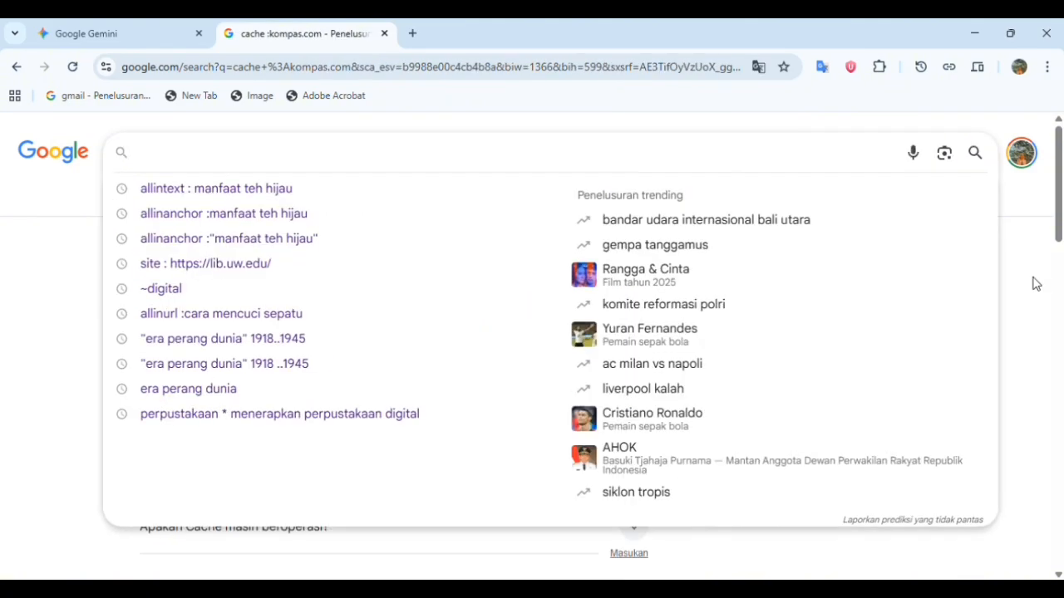
click(1036, 284)
click(491, 159)
text(defin)
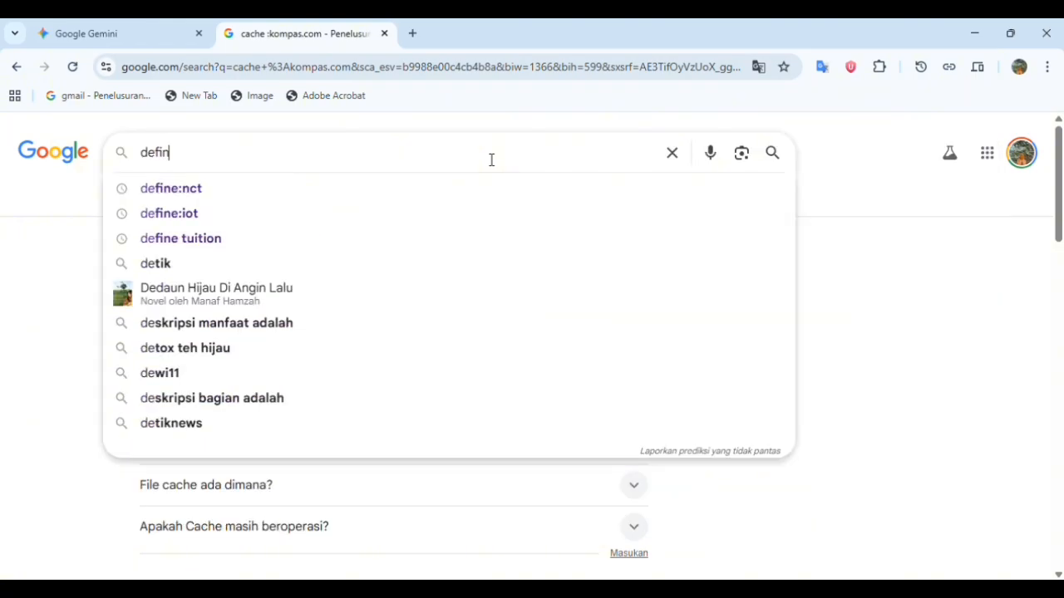
text(e :)
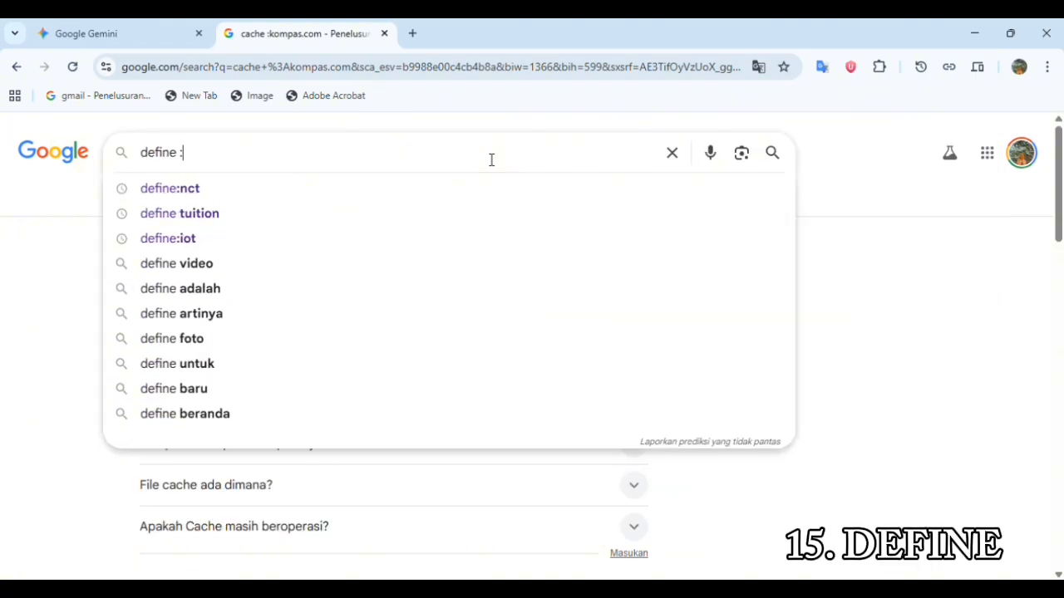
text(angostur)
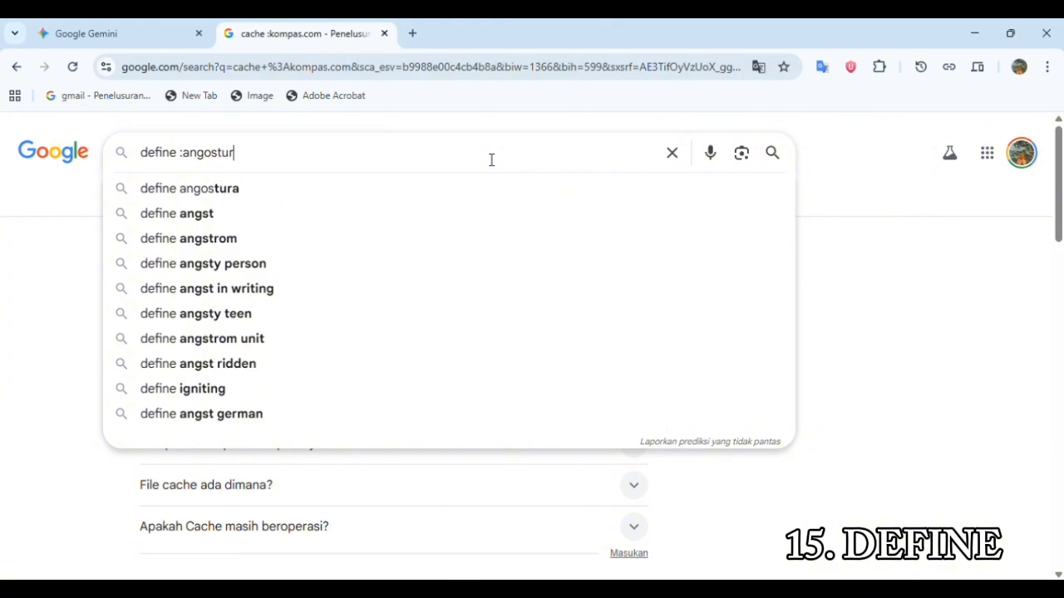
text(a)
key(Return)
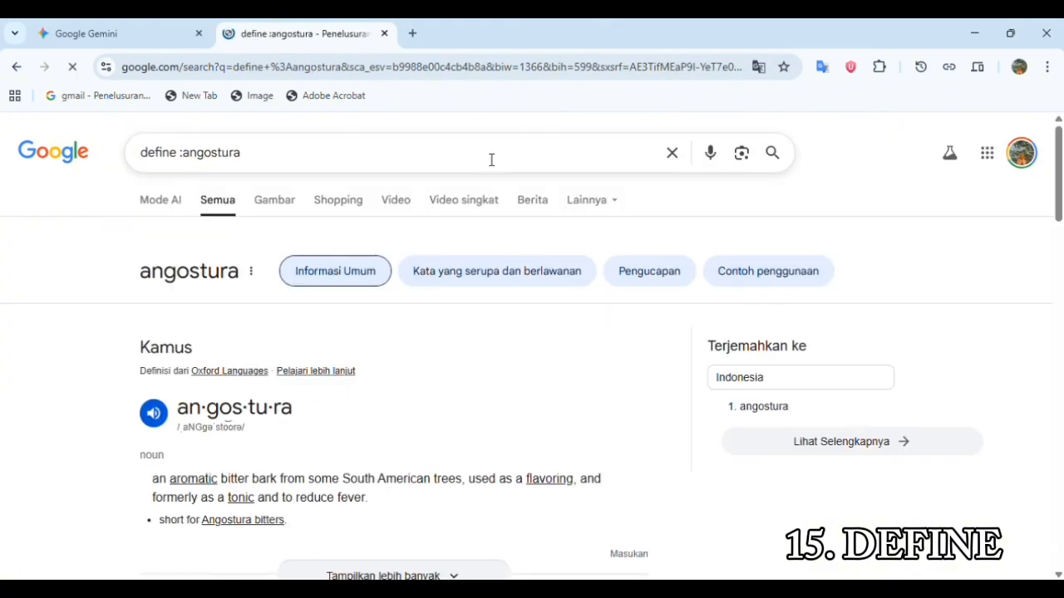
- Examine the dictionary entry for angostura, the related questions and the definition pages listed in the results
scroll(395, 409, down, 2)
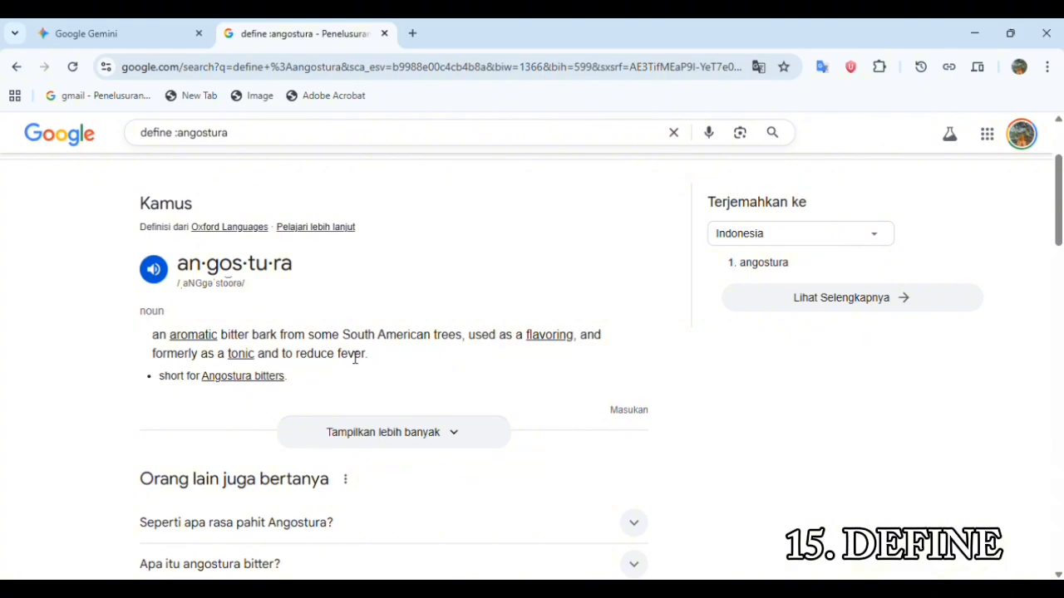
scroll(495, 355, down, 1)
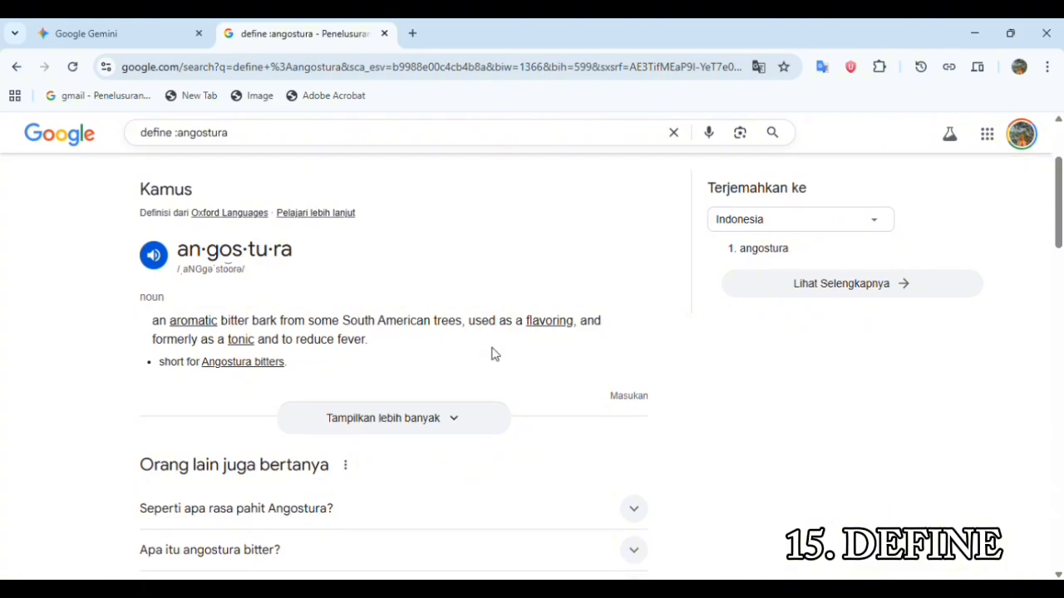
scroll(493, 354, down, 3)
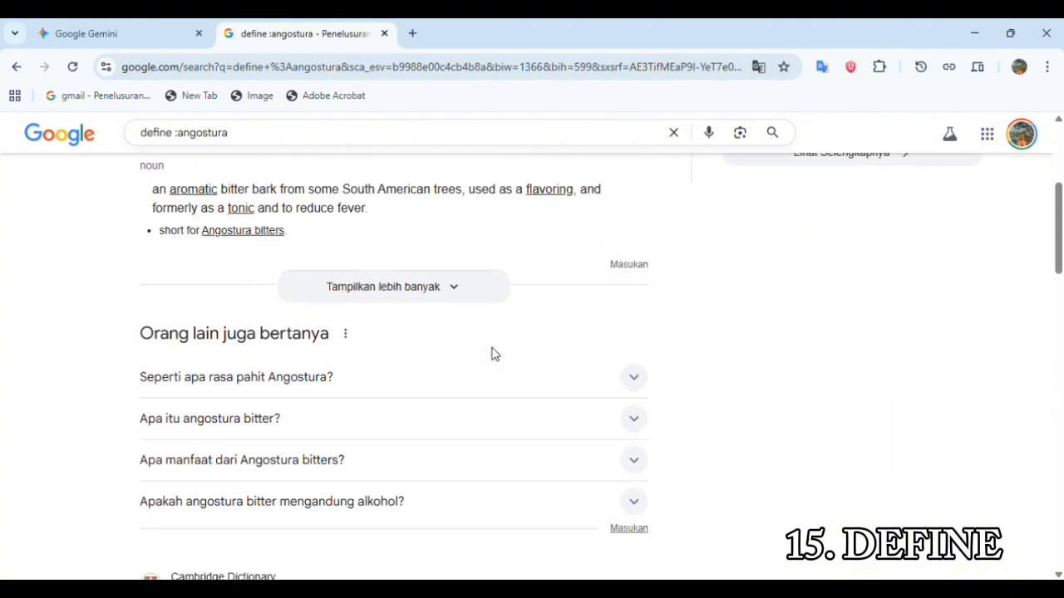
scroll(496, 356, down, 4)
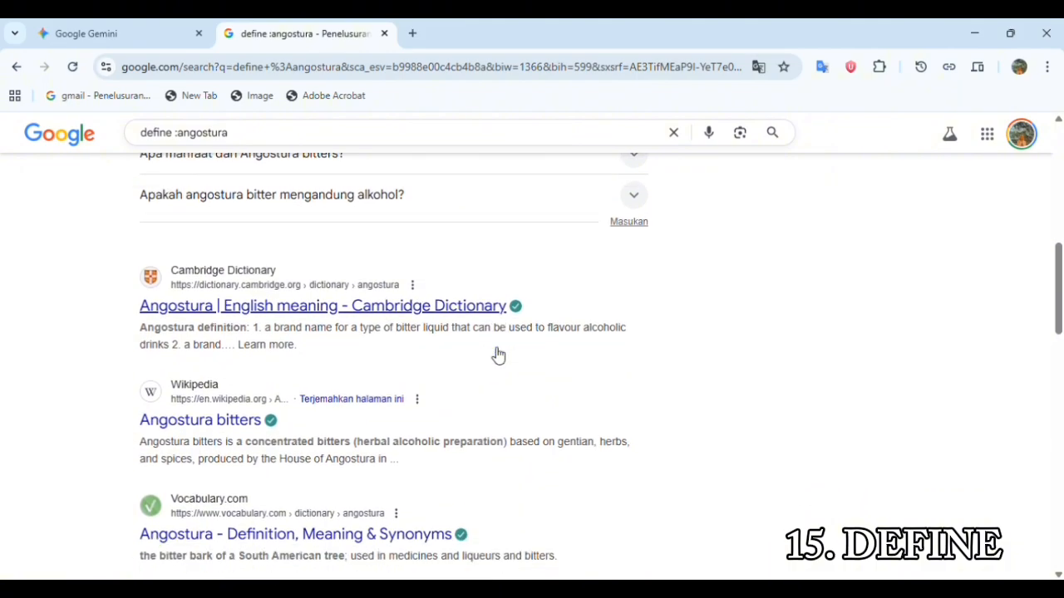
scroll(495, 355, down, 3)
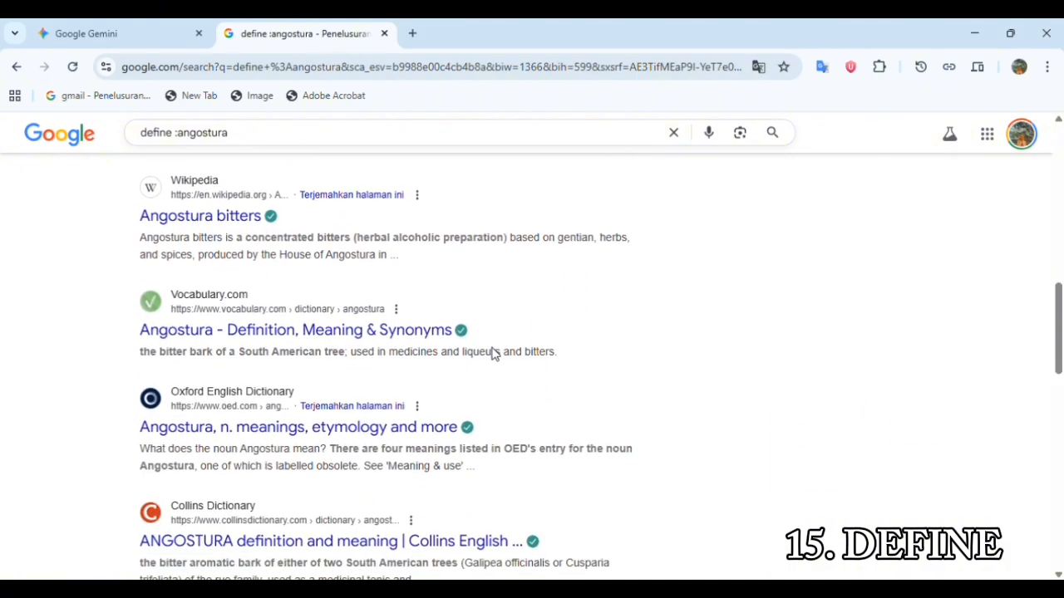
scroll(497, 355, down, 3)
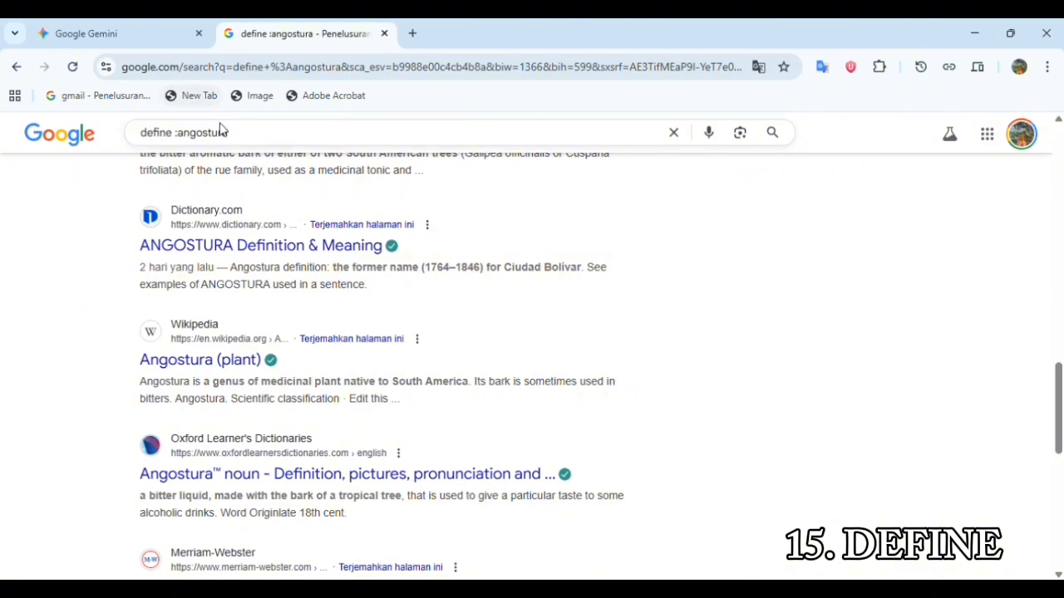
- Replace the query with "sistem temu kembali informasi filetype:pdf" and run the search
click(615, 143)
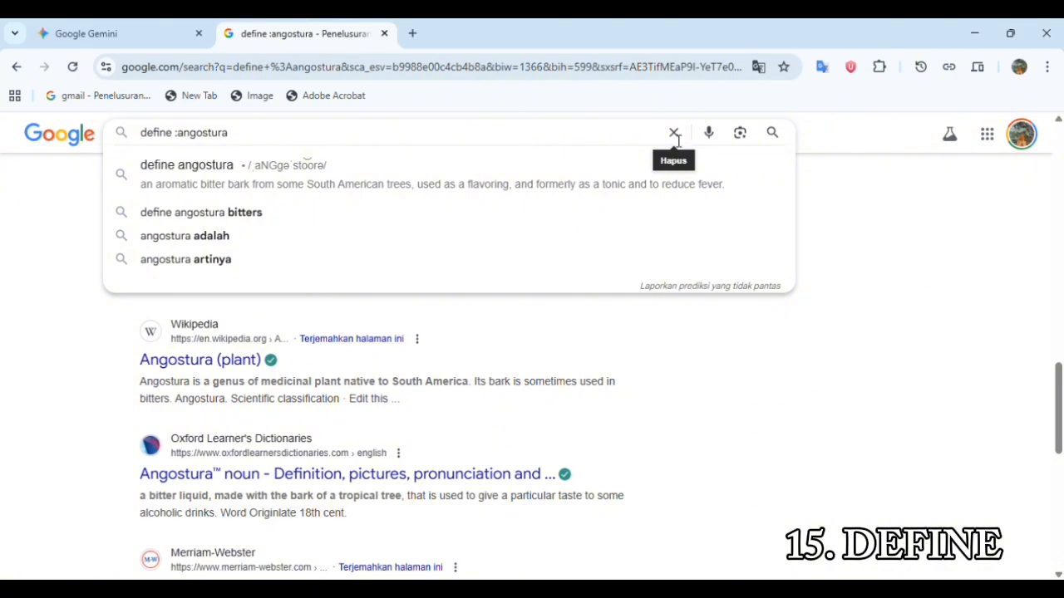
click(674, 136)
text(sis)
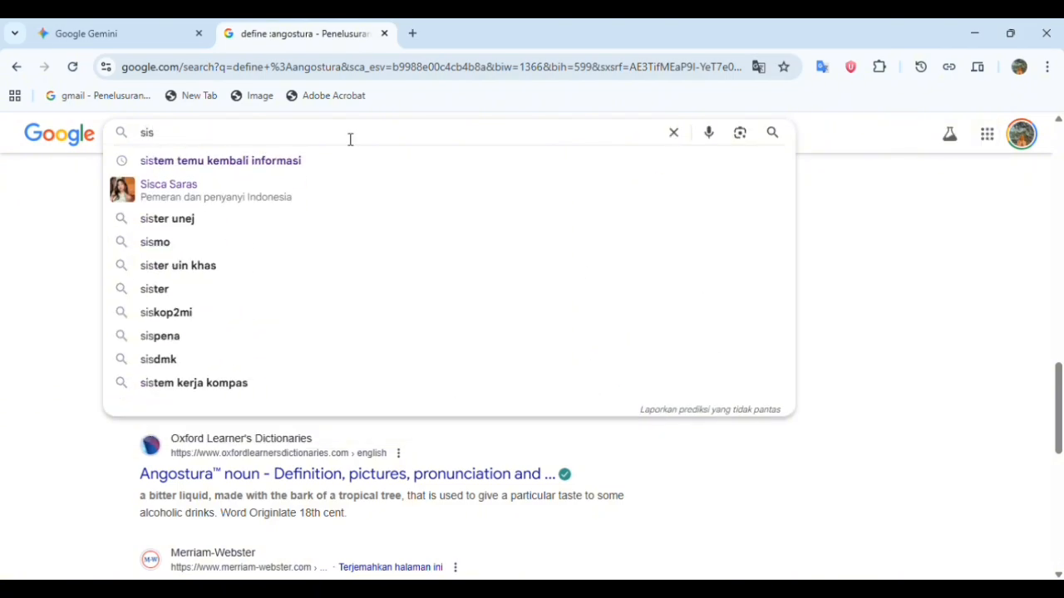
text(tem temu )
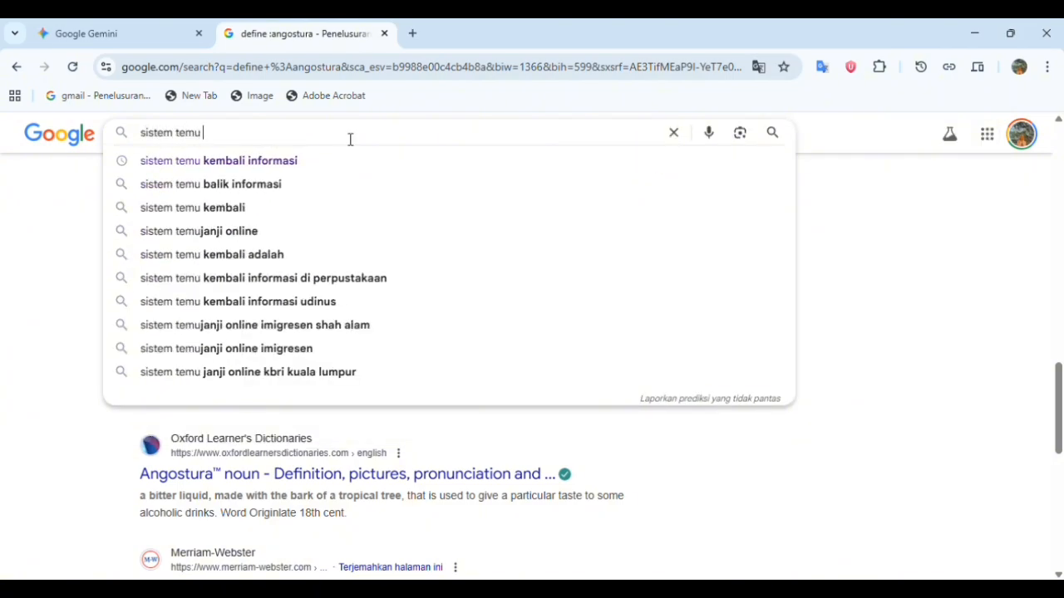
text(kembali inf)
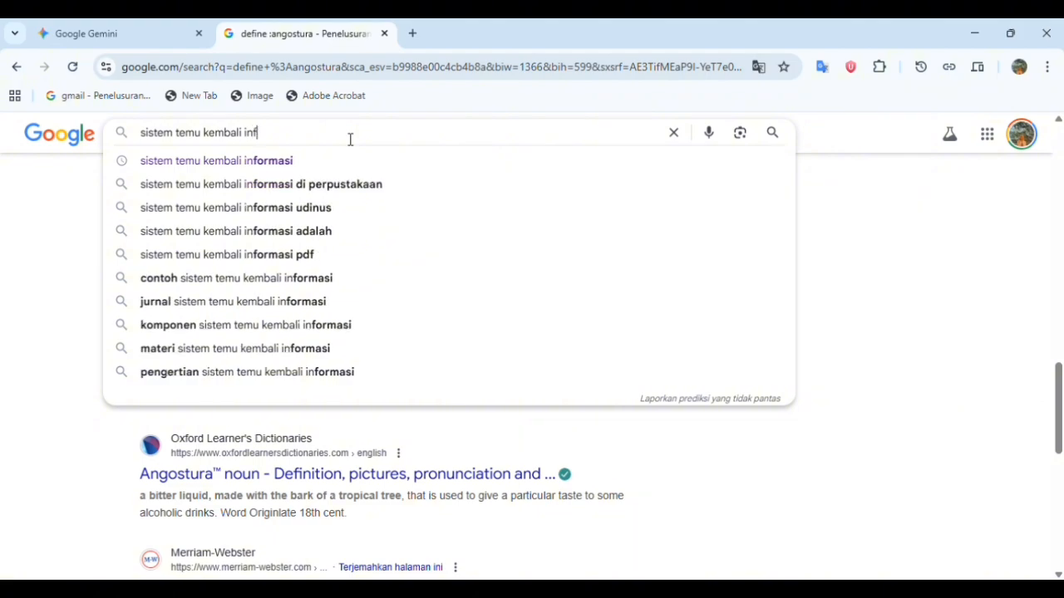
text(ormasi fil)
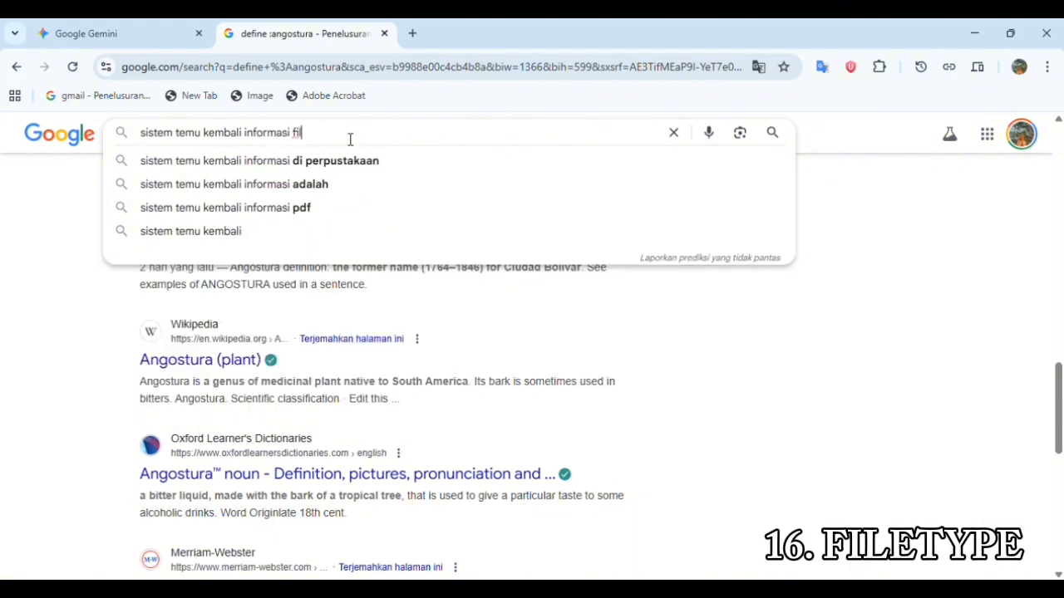
text(etype)
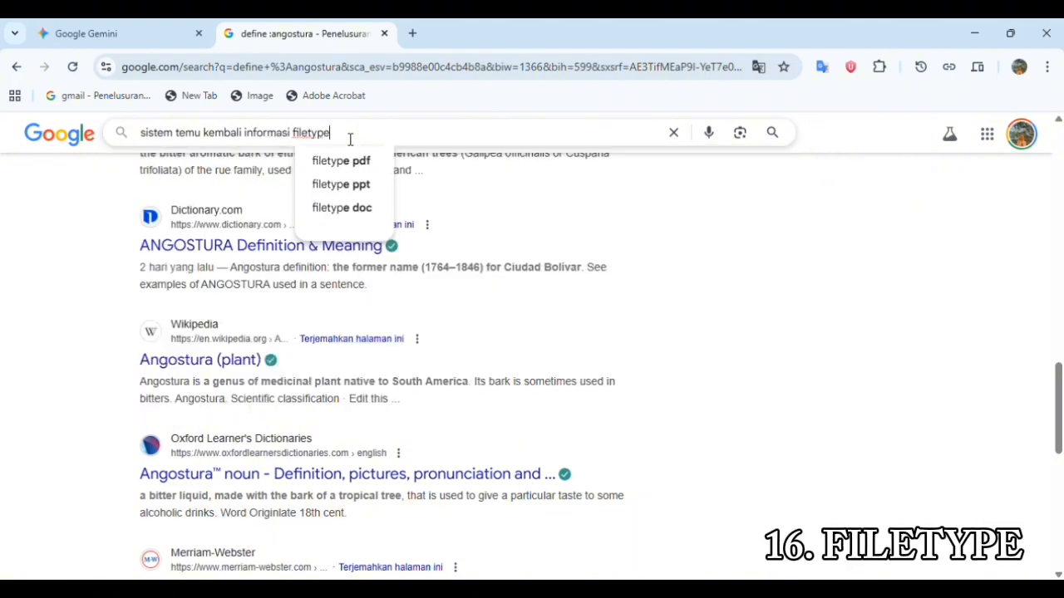
text(:pdf)
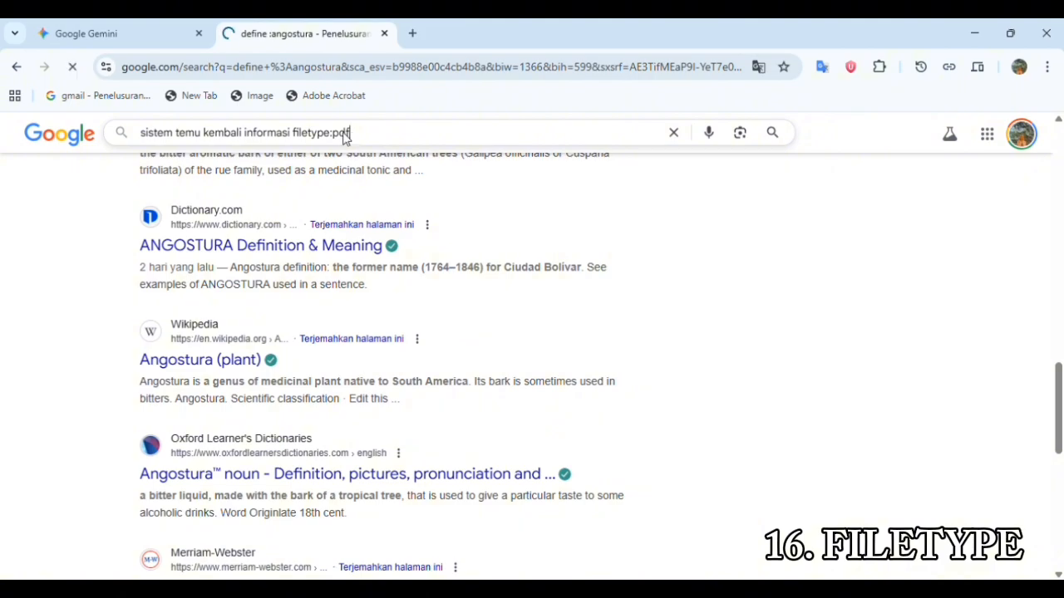
scroll(326, 309, down, 1)
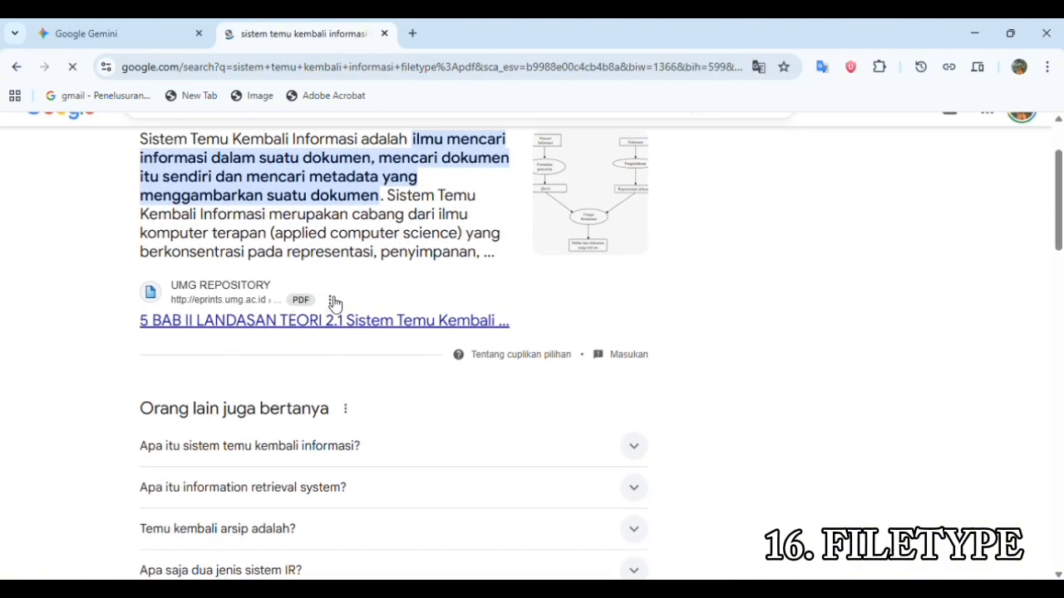
- Look through the filetype:pdf search results, checking the file type and source site of each listed document
scroll(379, 432, down, 3)
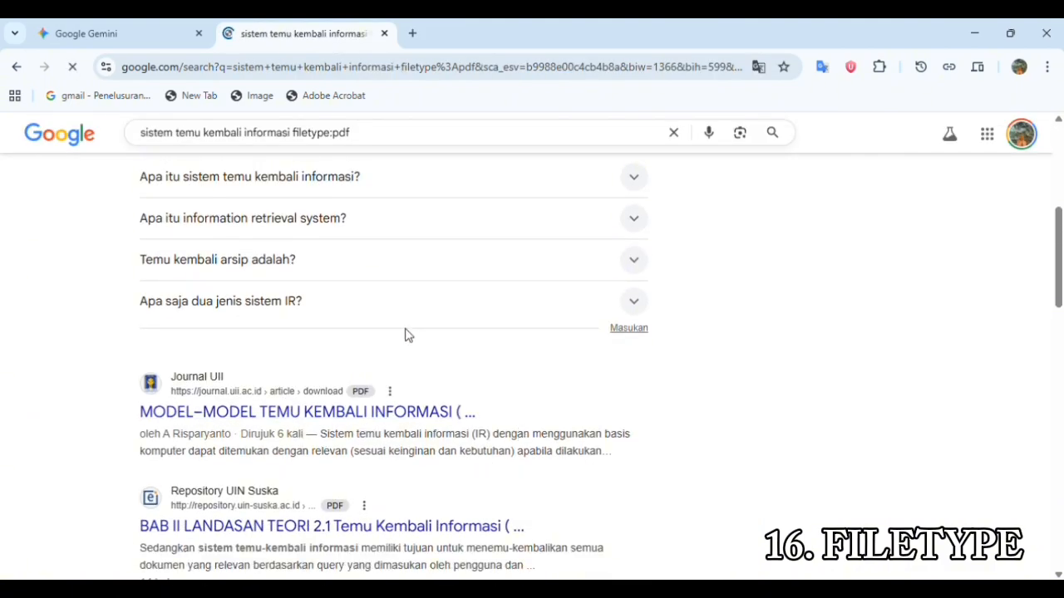
scroll(415, 506, down, 1)
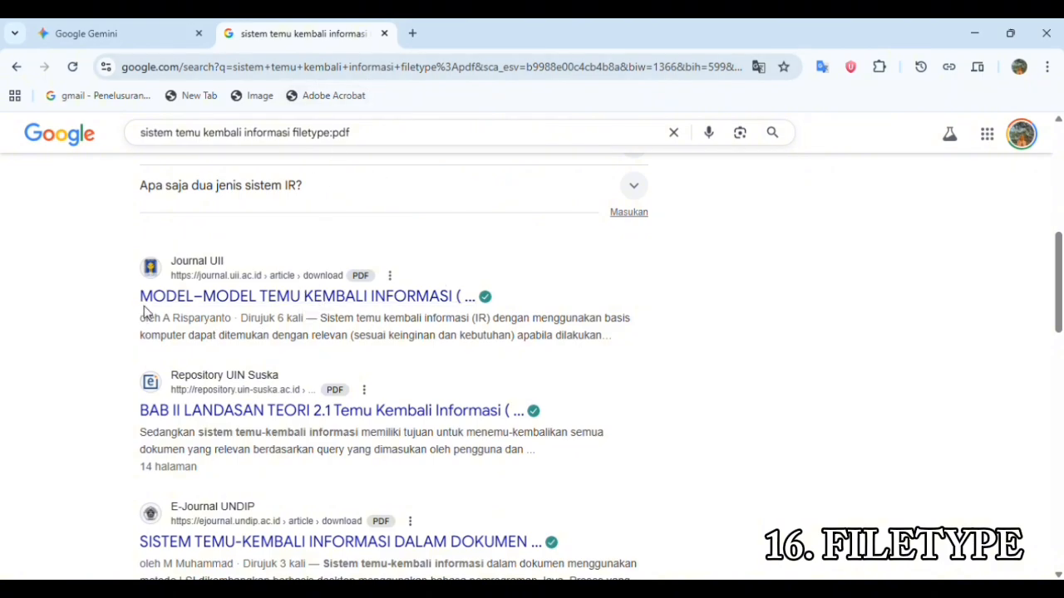
scroll(332, 320, down, 3)
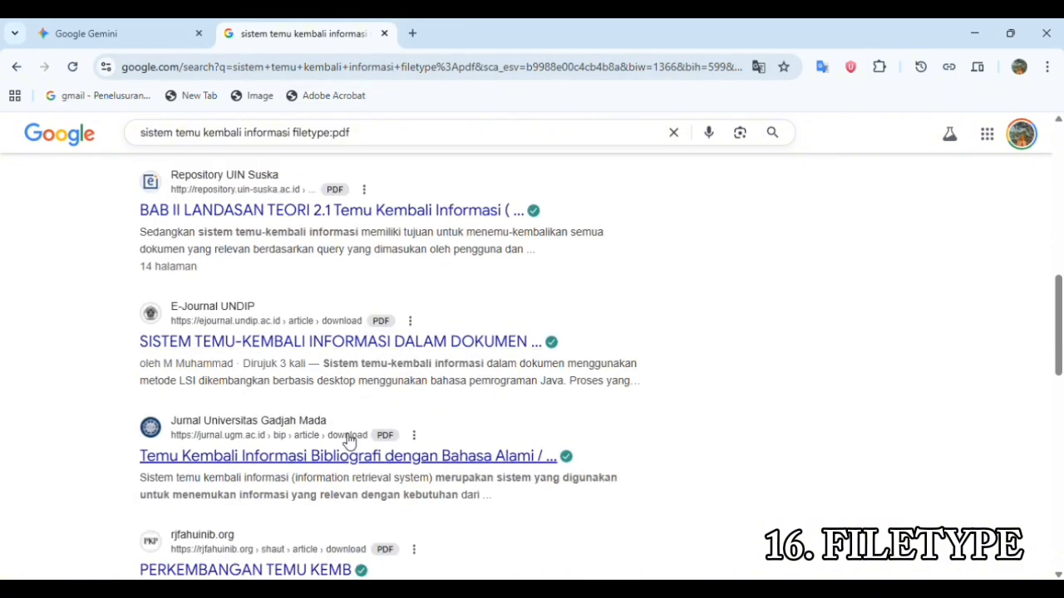
scroll(349, 441, down, 2)
scroll(332, 449, down, 5)
scroll(333, 452, up, 12)
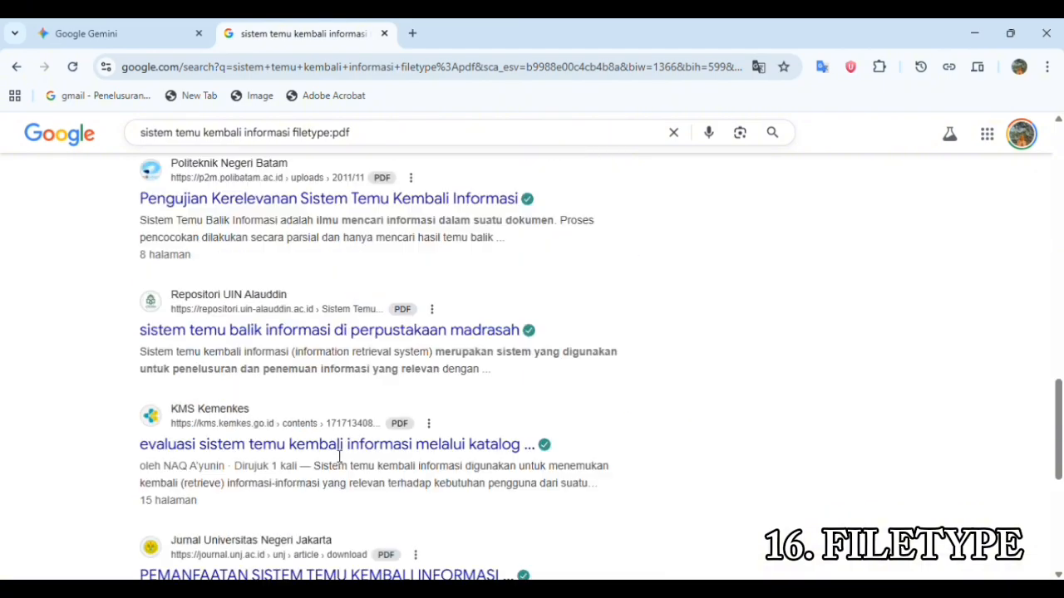
scroll(335, 455, up, 1)
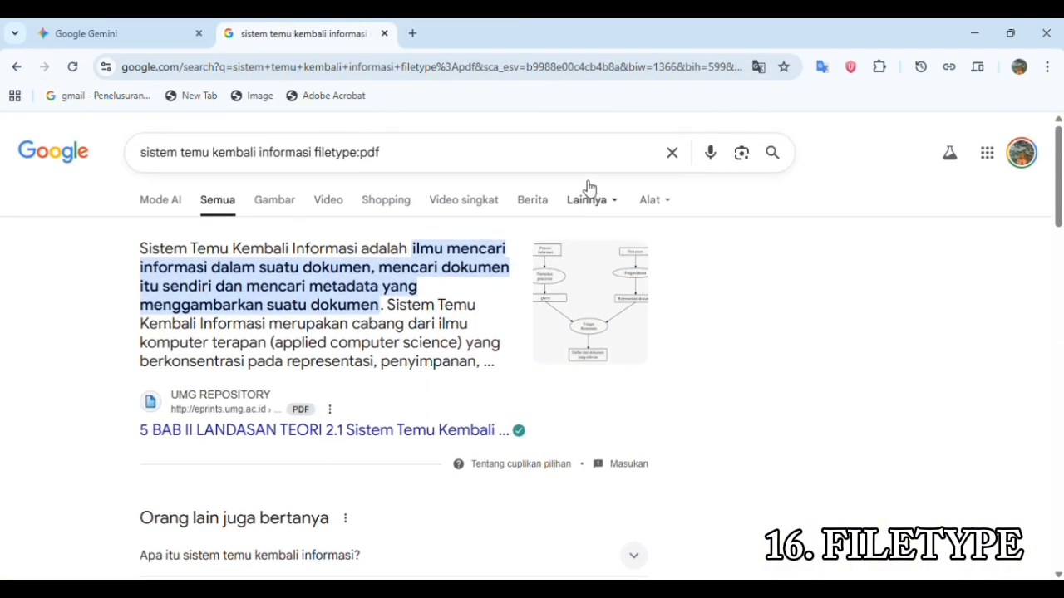
click(673, 155)
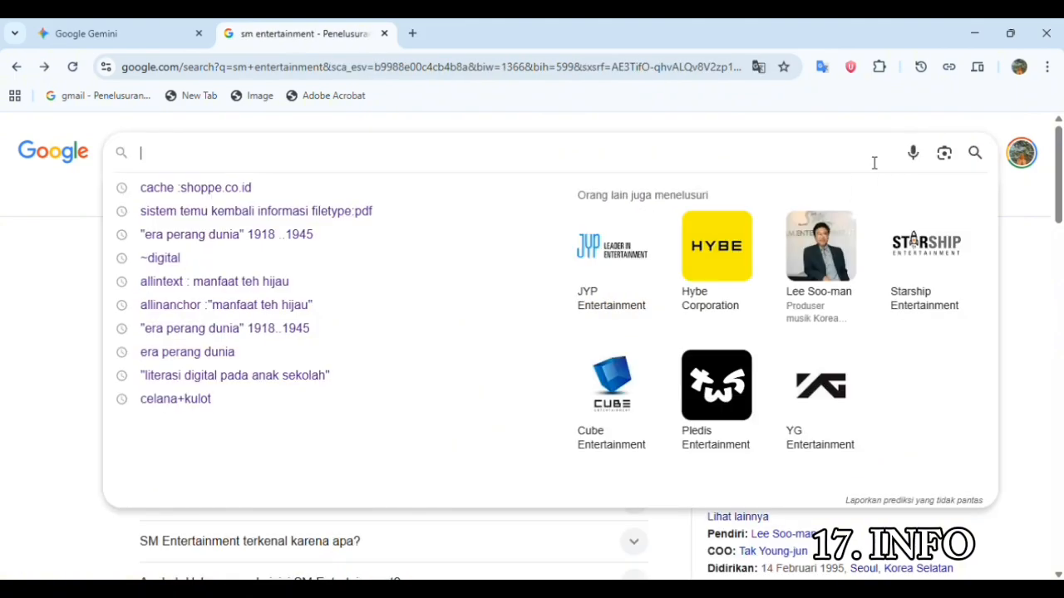
text(info :V)
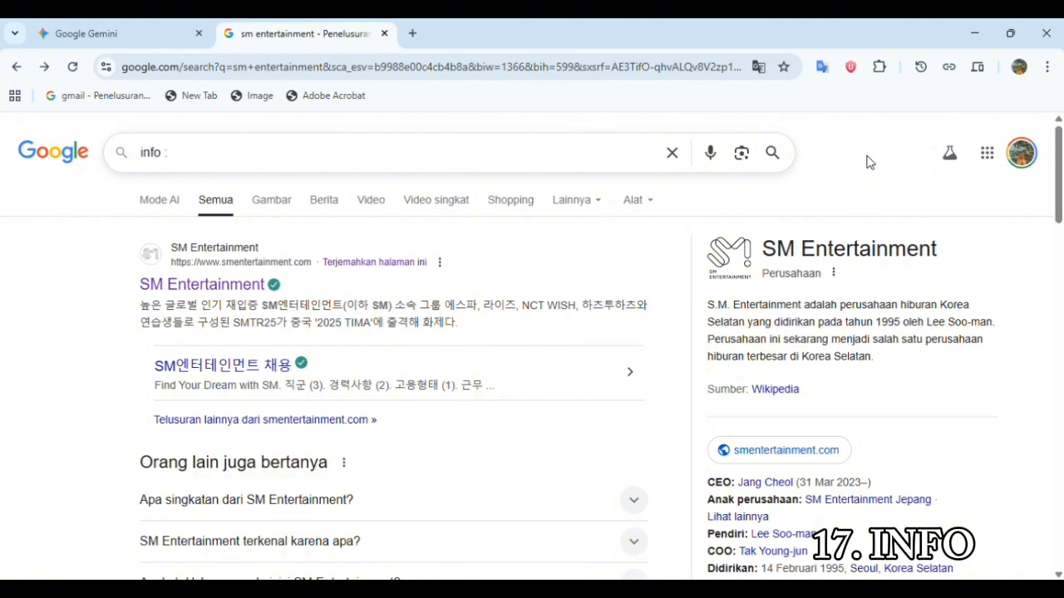
text(https://www.smentertainment.com/)
key(Return)
- Examine the results of the info query, including the official site, Wikipedia entry, journal articles and social media pages about SM Entertainment
scroll(869, 162, down, 5)
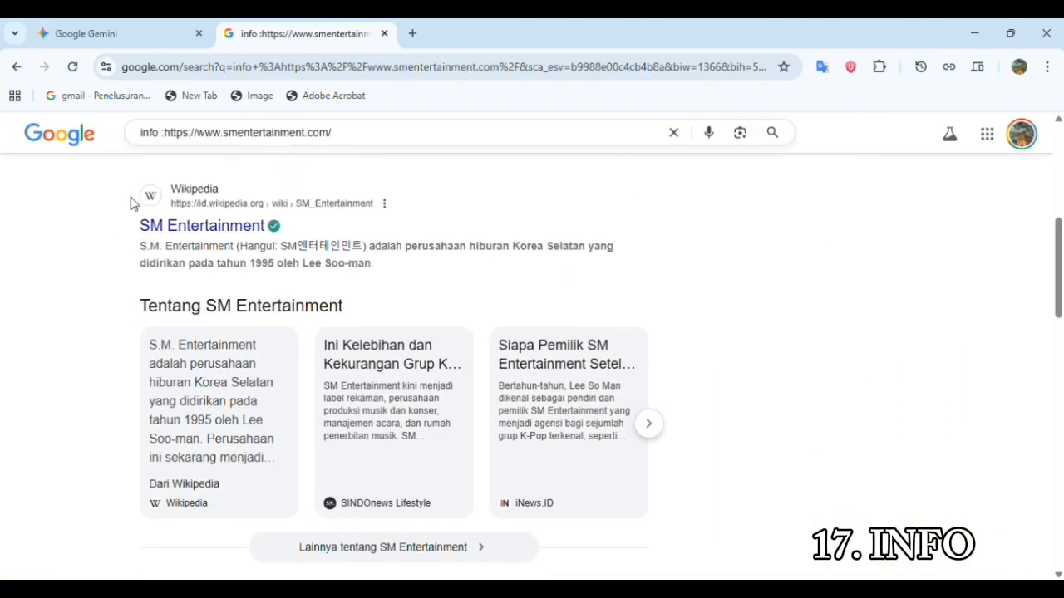
scroll(323, 221, down, 2)
scroll(237, 293, up, 3)
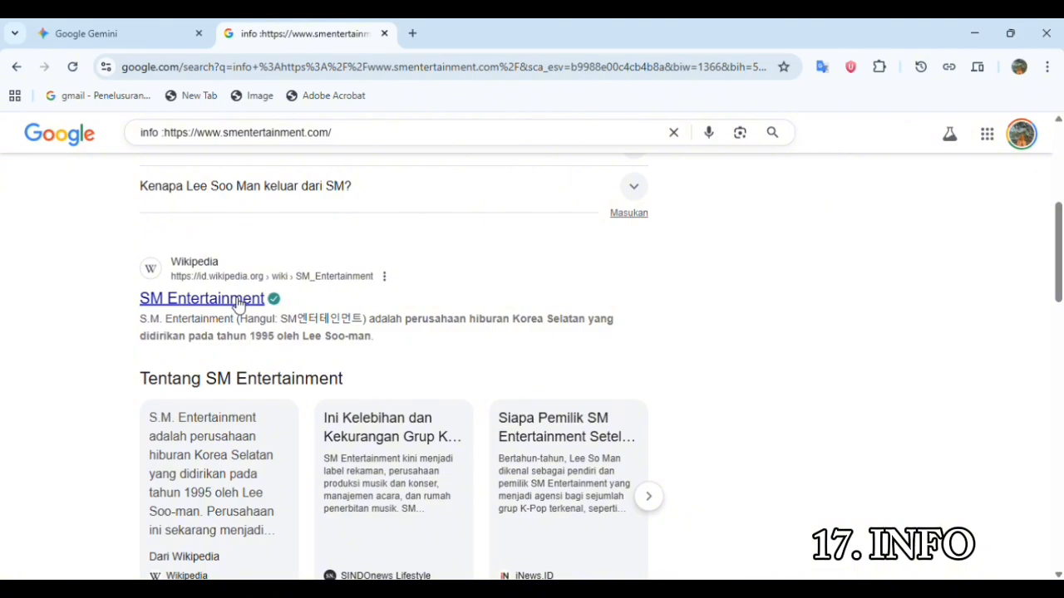
scroll(237, 303, down, 4)
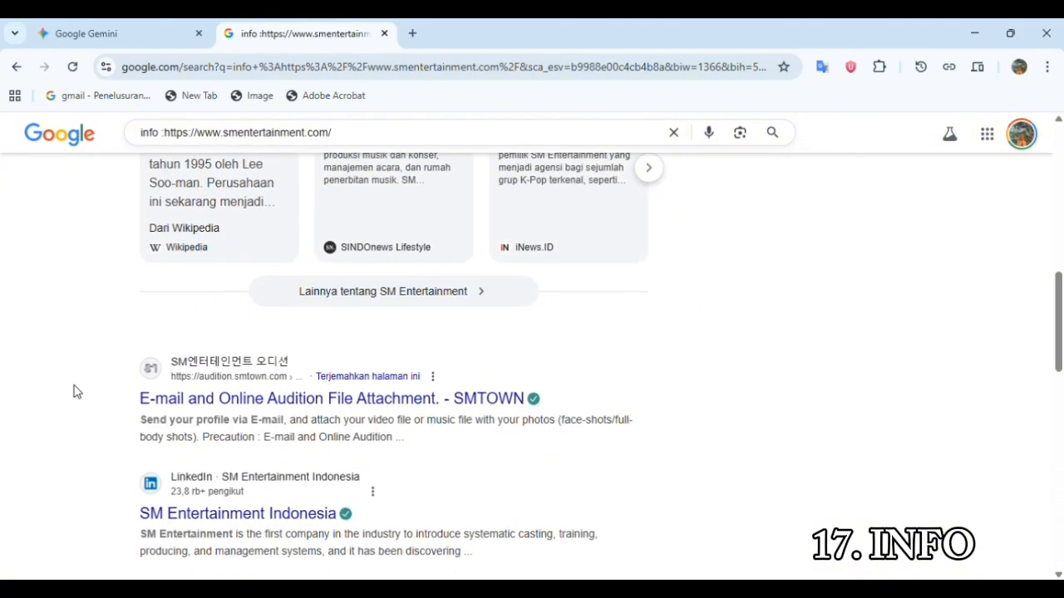
scroll(353, 404, down, 4)
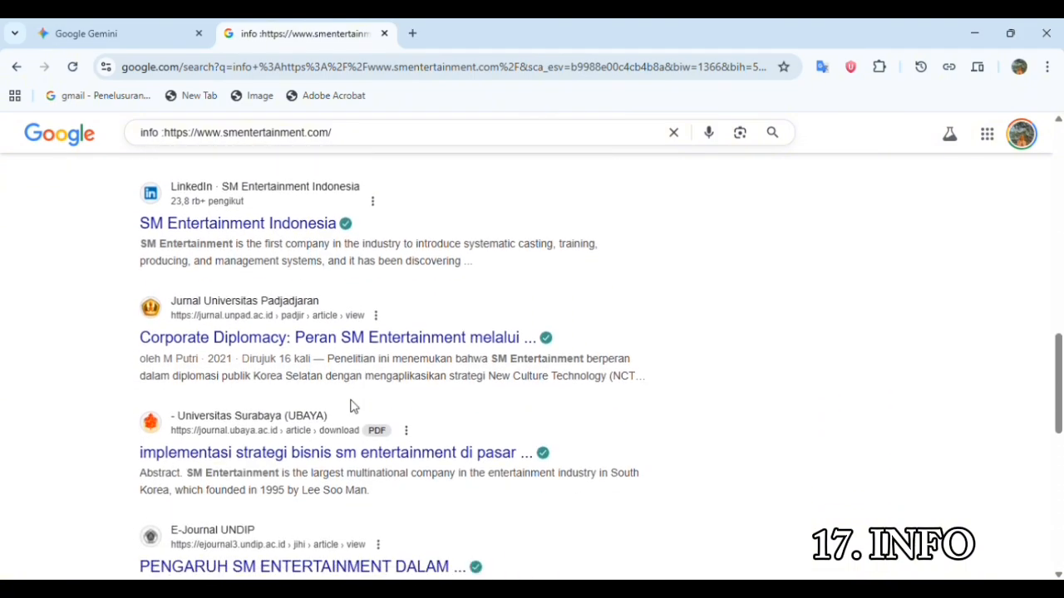
scroll(354, 406, down, 1)
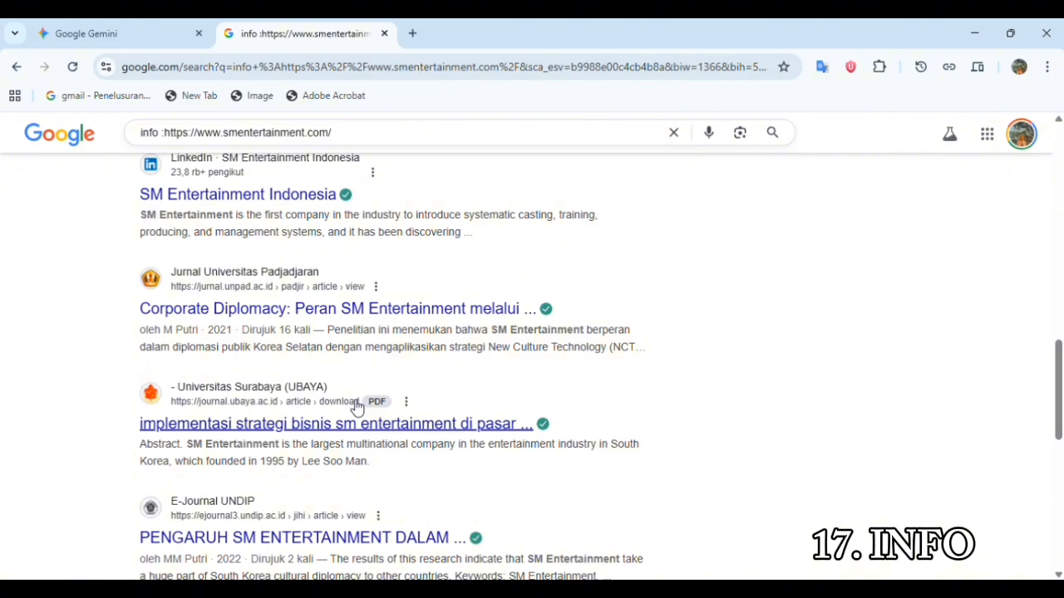
scroll(356, 407, down, 1)
scroll(353, 405, down, 1)
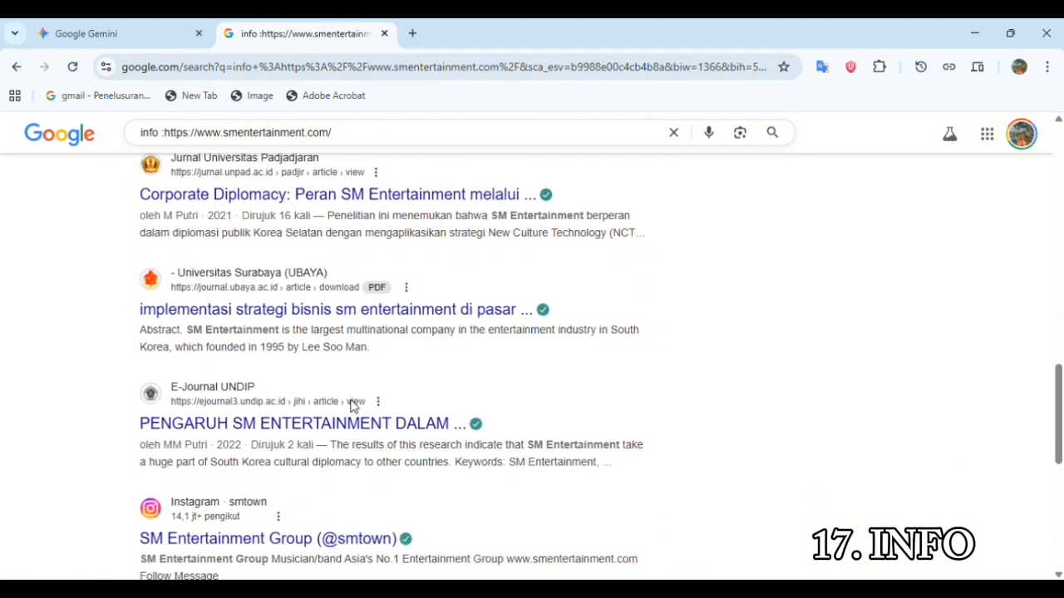
scroll(355, 406, down, 2)
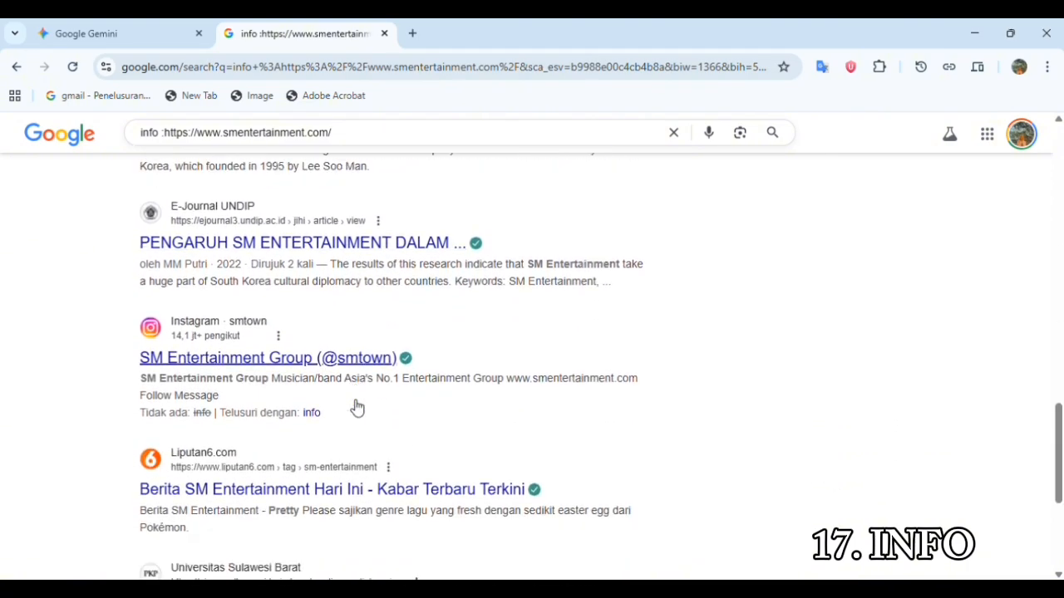
scroll(357, 407, down, 3)
scroll(357, 406, up, 3)
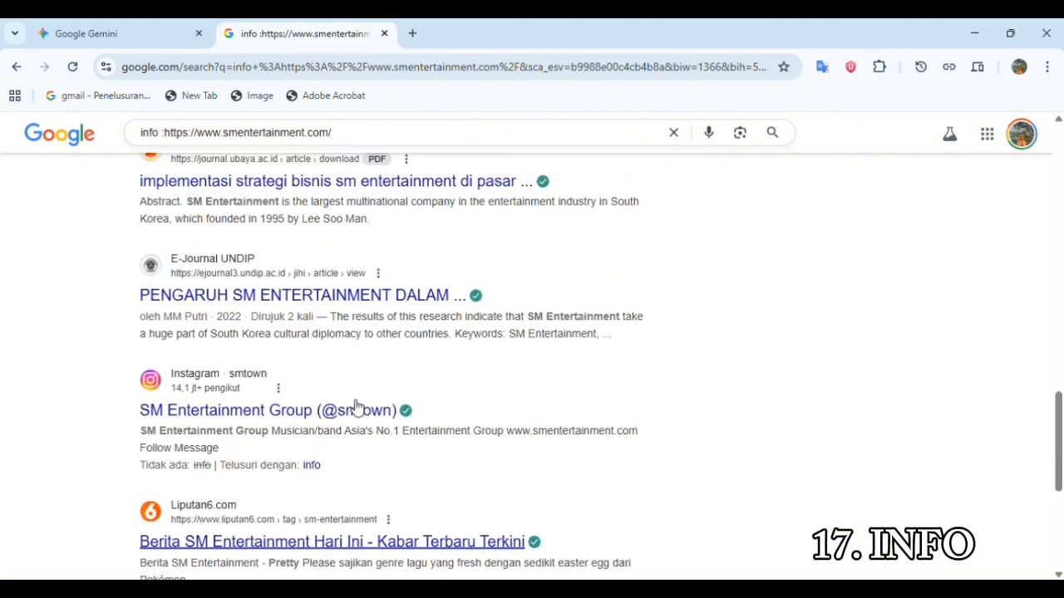
scroll(355, 407, up, 10)
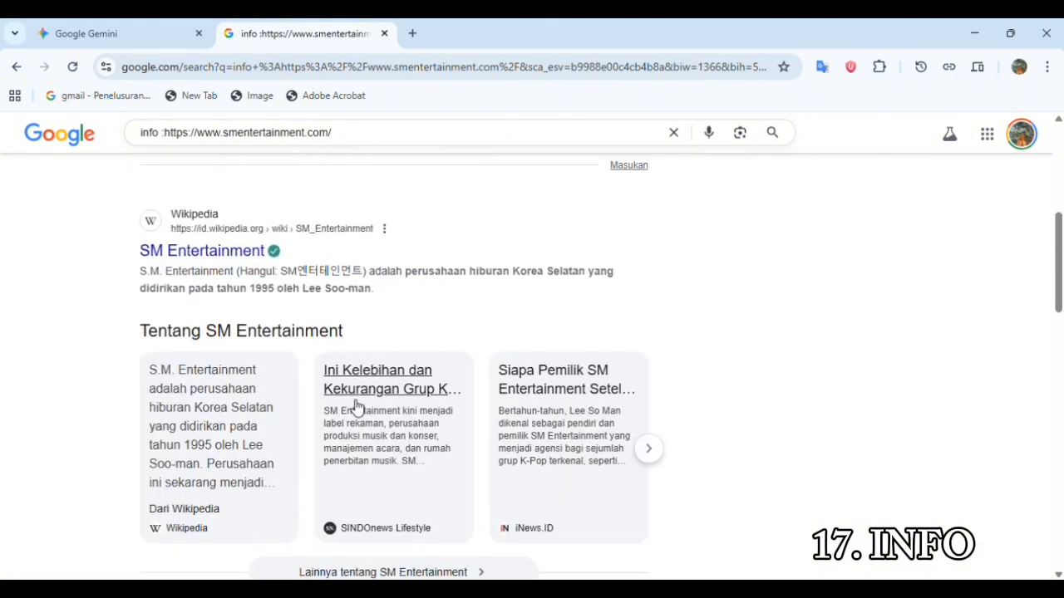
scroll(355, 407, up, 5)
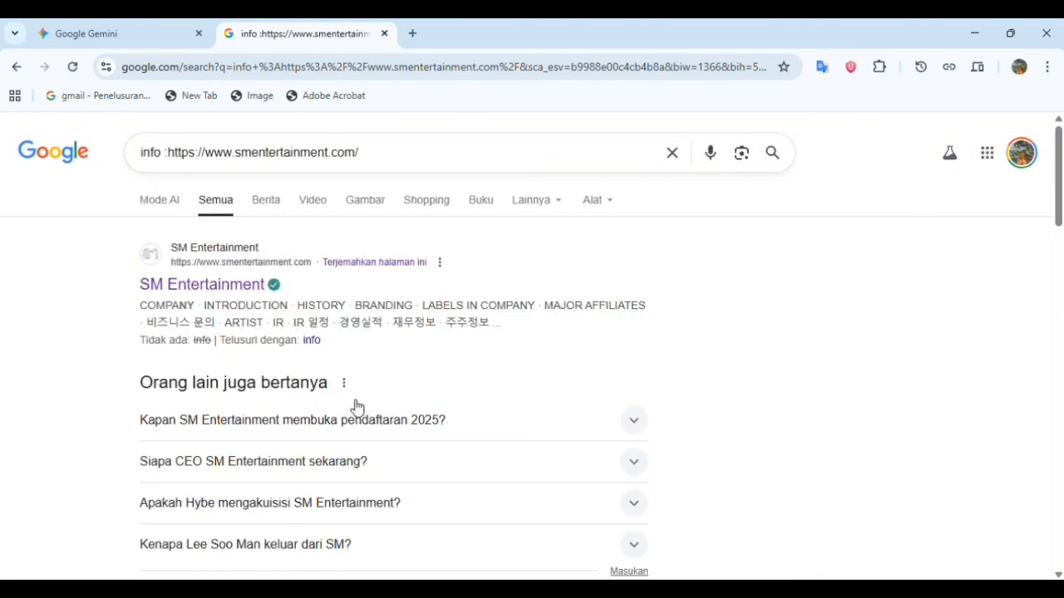